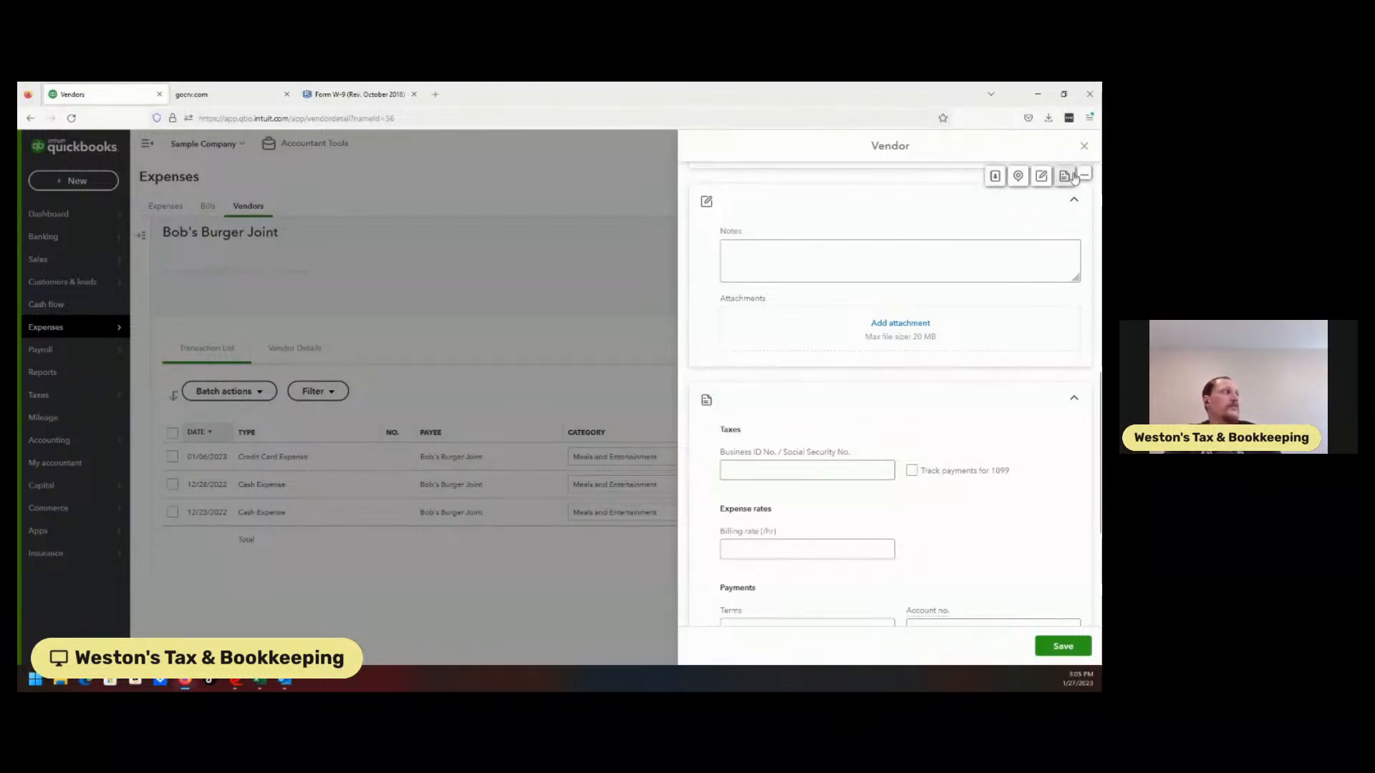
Close the vendor panel and open Payroll > Contractors, which lists Brosnahan Insurance Agency
click(1084, 146)
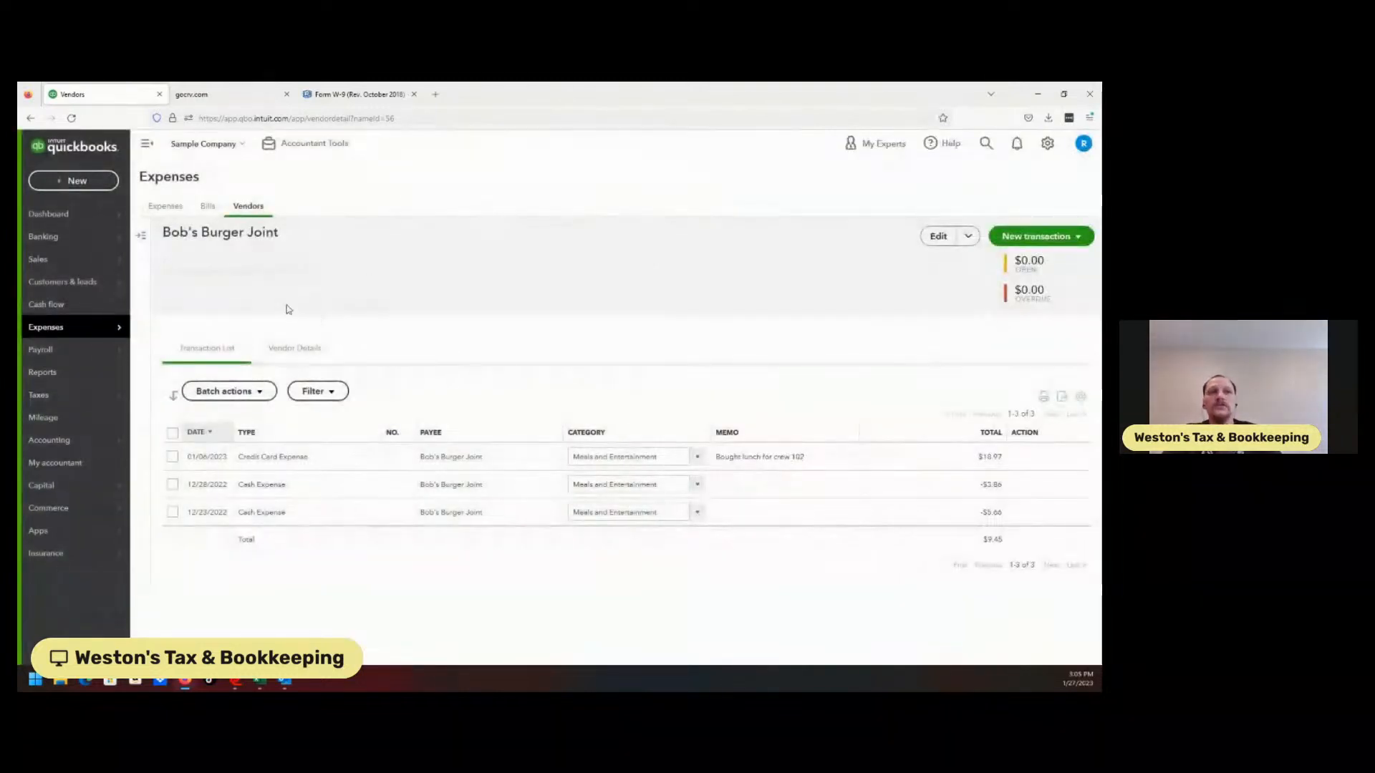
mouse_move(76, 356)
click(164, 373)
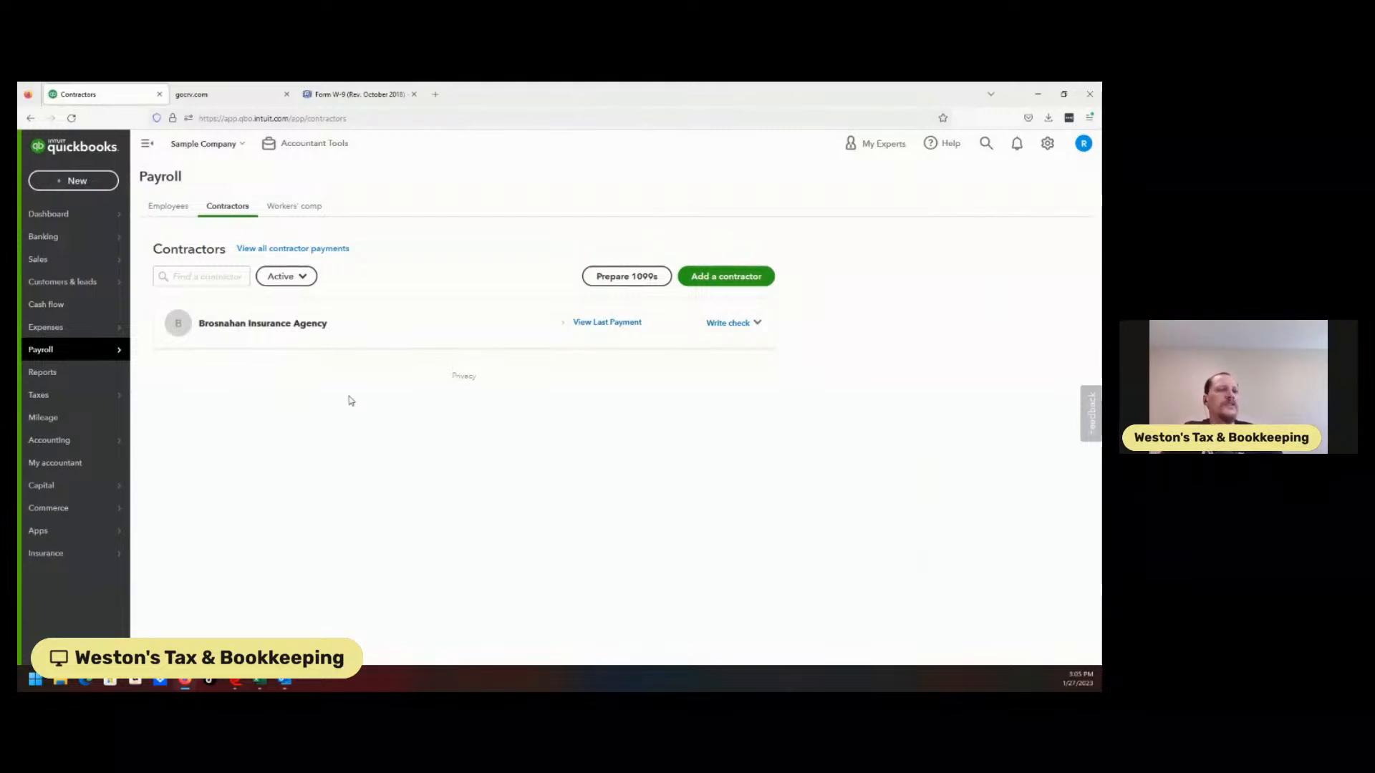
mouse_move(112, 397)
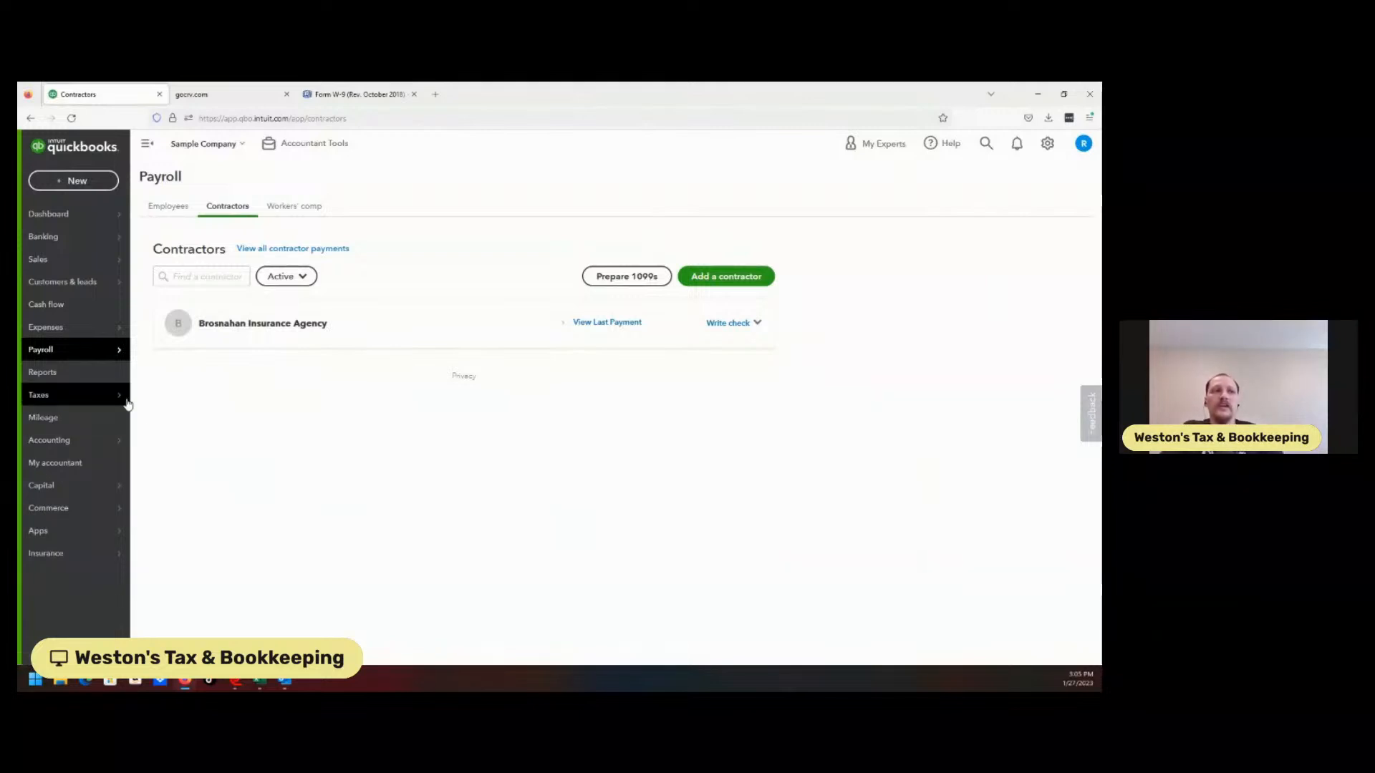
Open Taxes > 1099 filings, review the W-9 form PDF, then return to QuickBooks
click(156, 419)
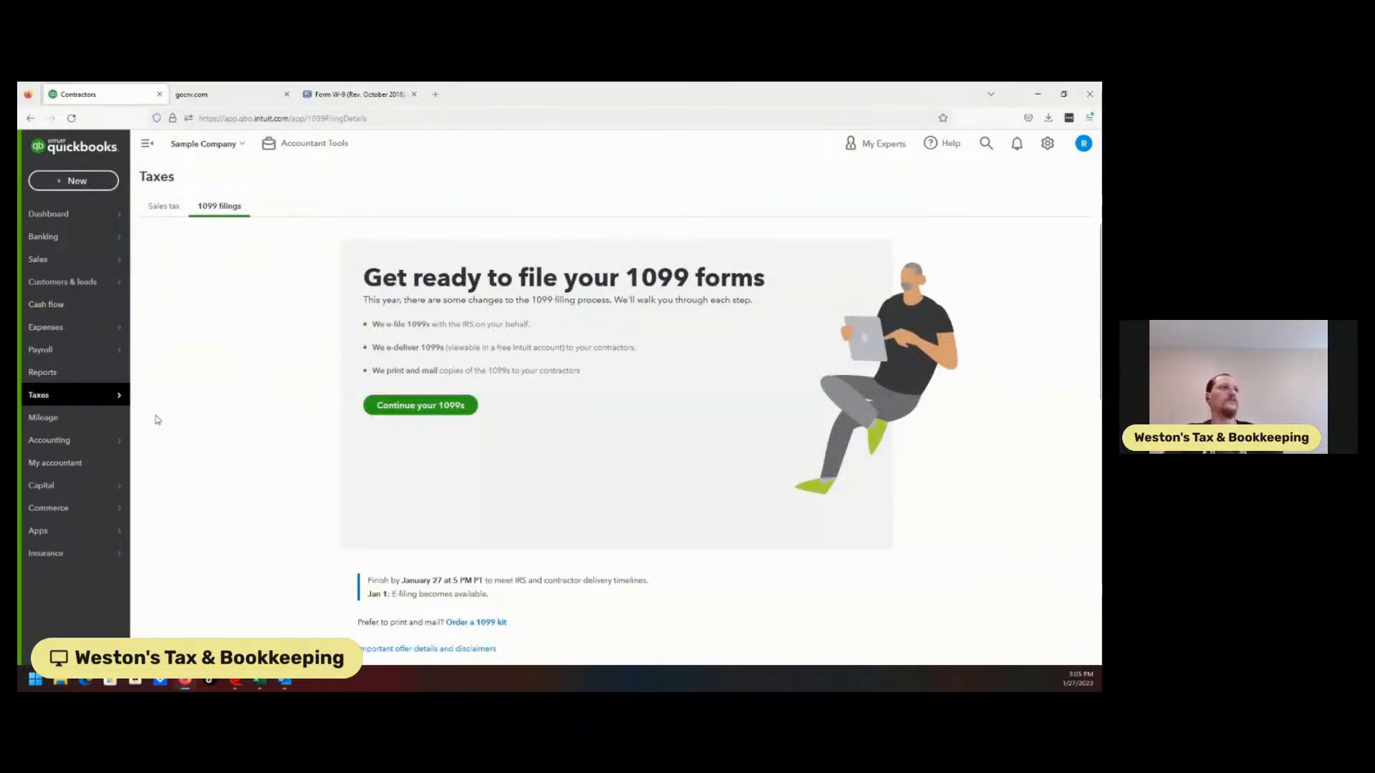
click(324, 97)
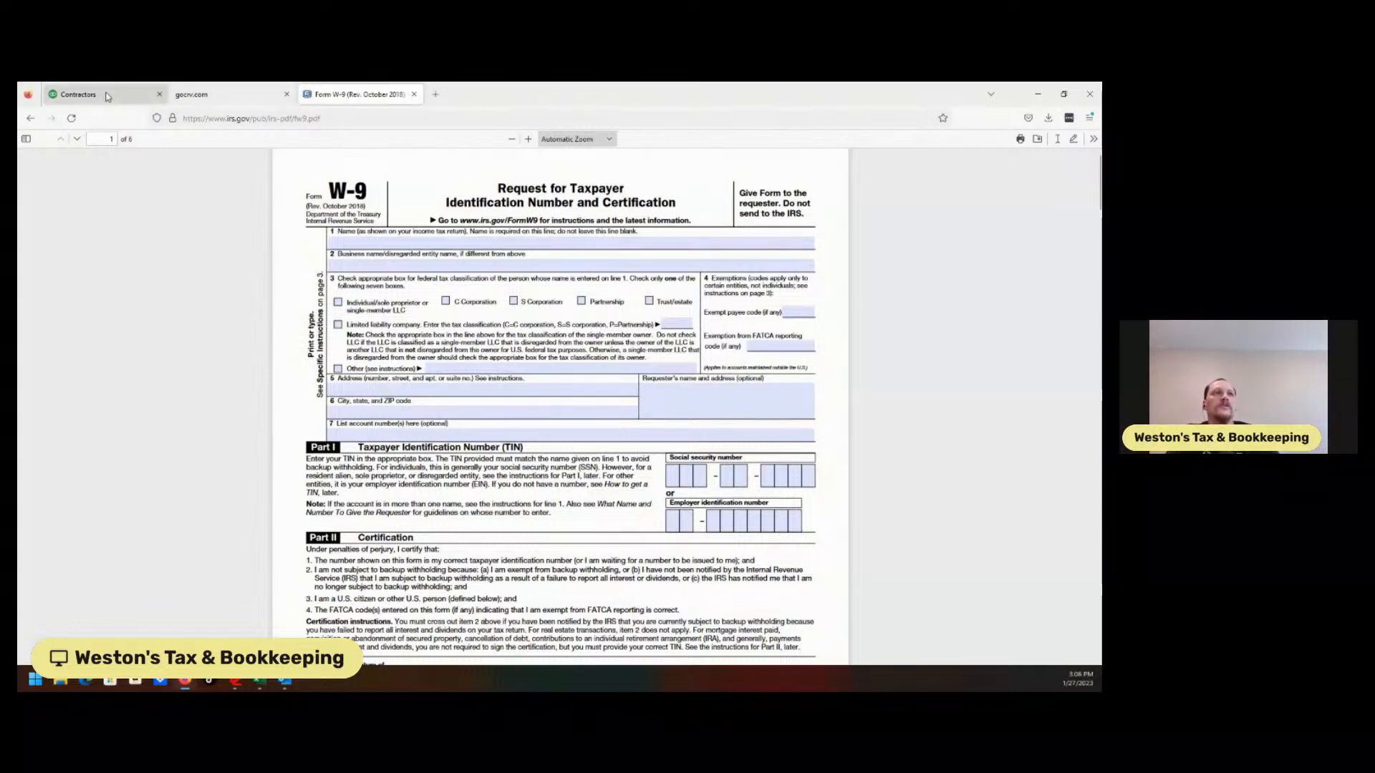
click(107, 97)
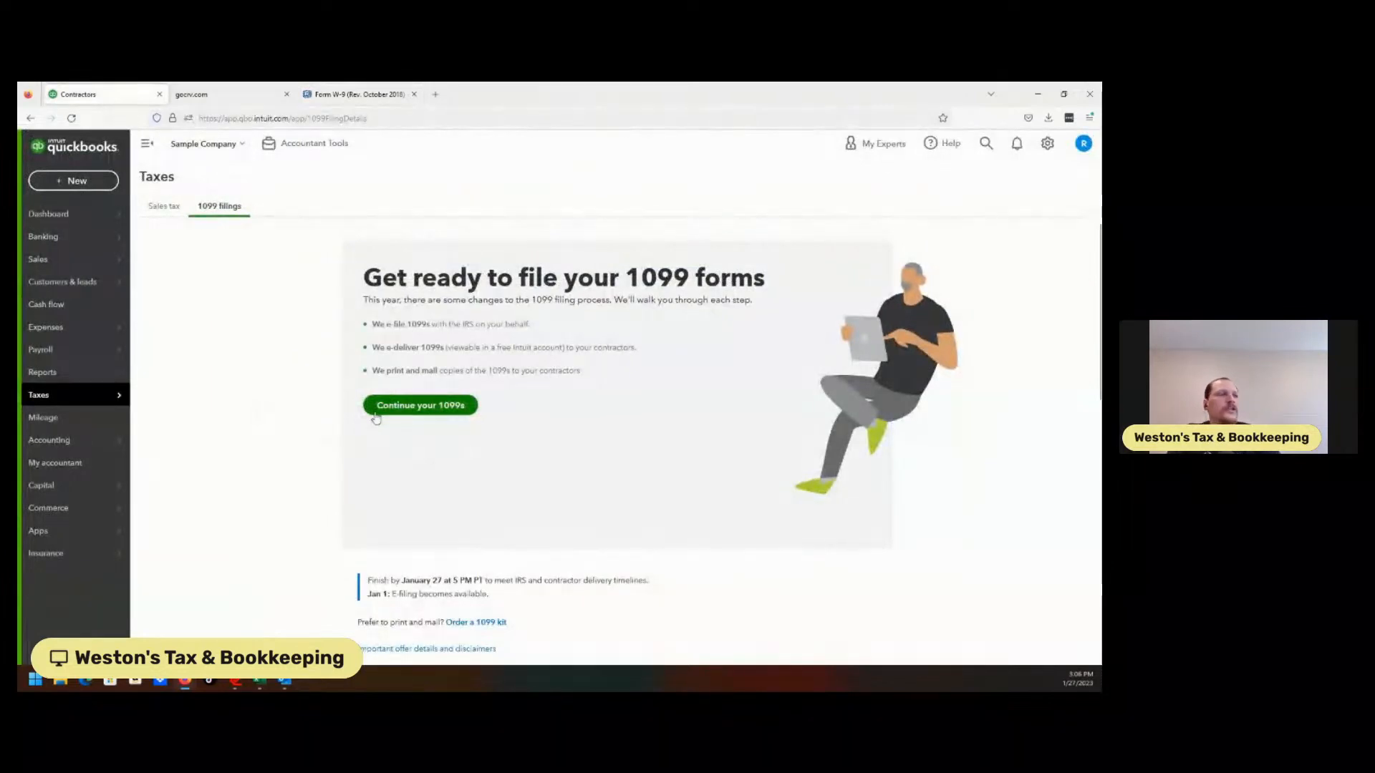
Resume the 1099s, revisit company info, advance to payment mapping, then exit the wizard
click(420, 406)
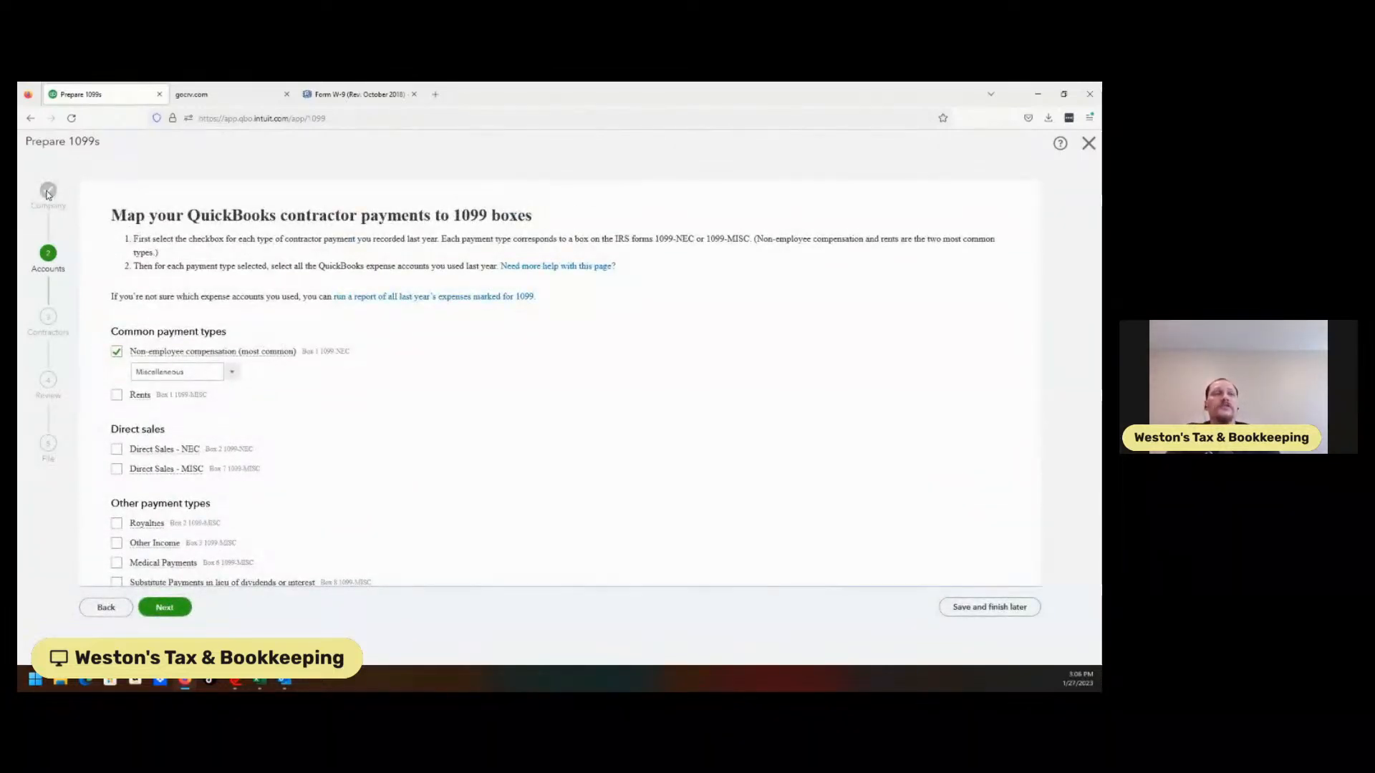
click(106, 607)
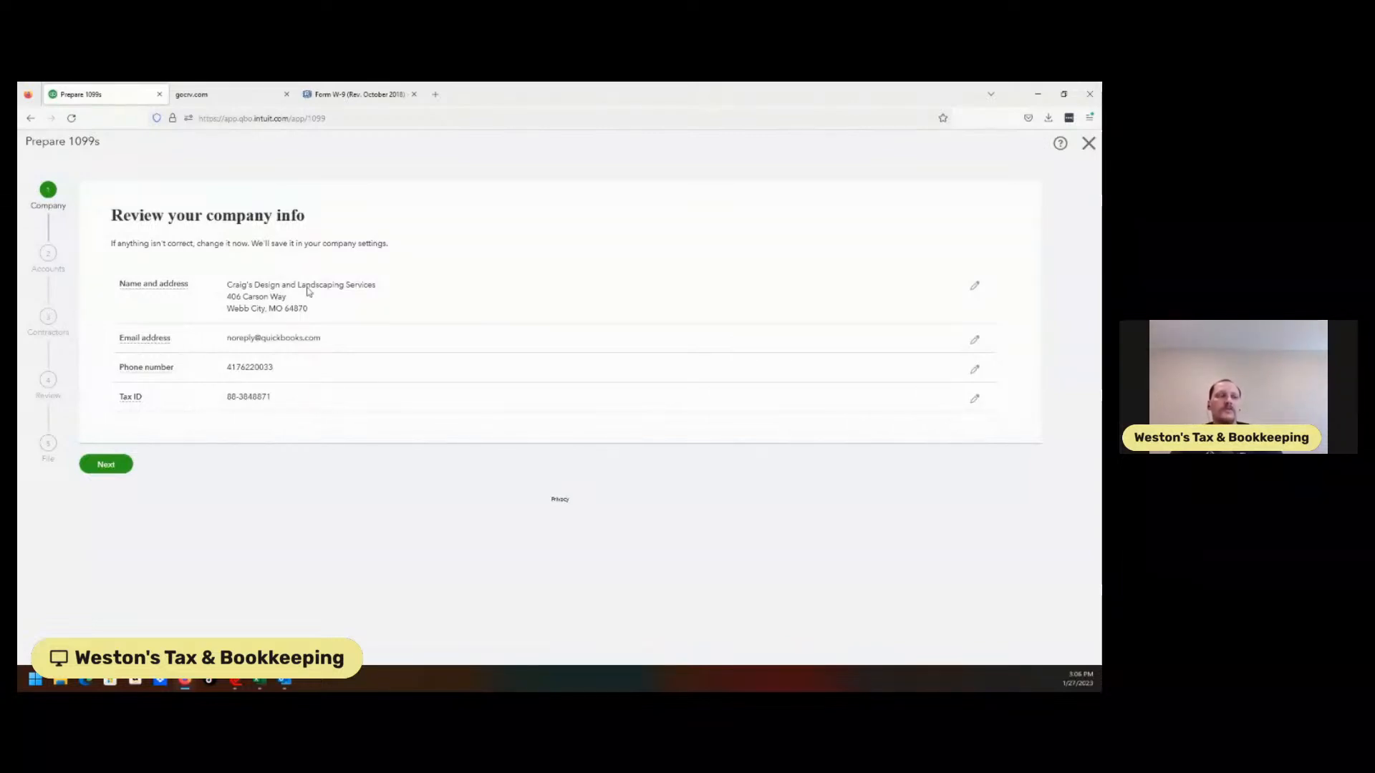
click(105, 466)
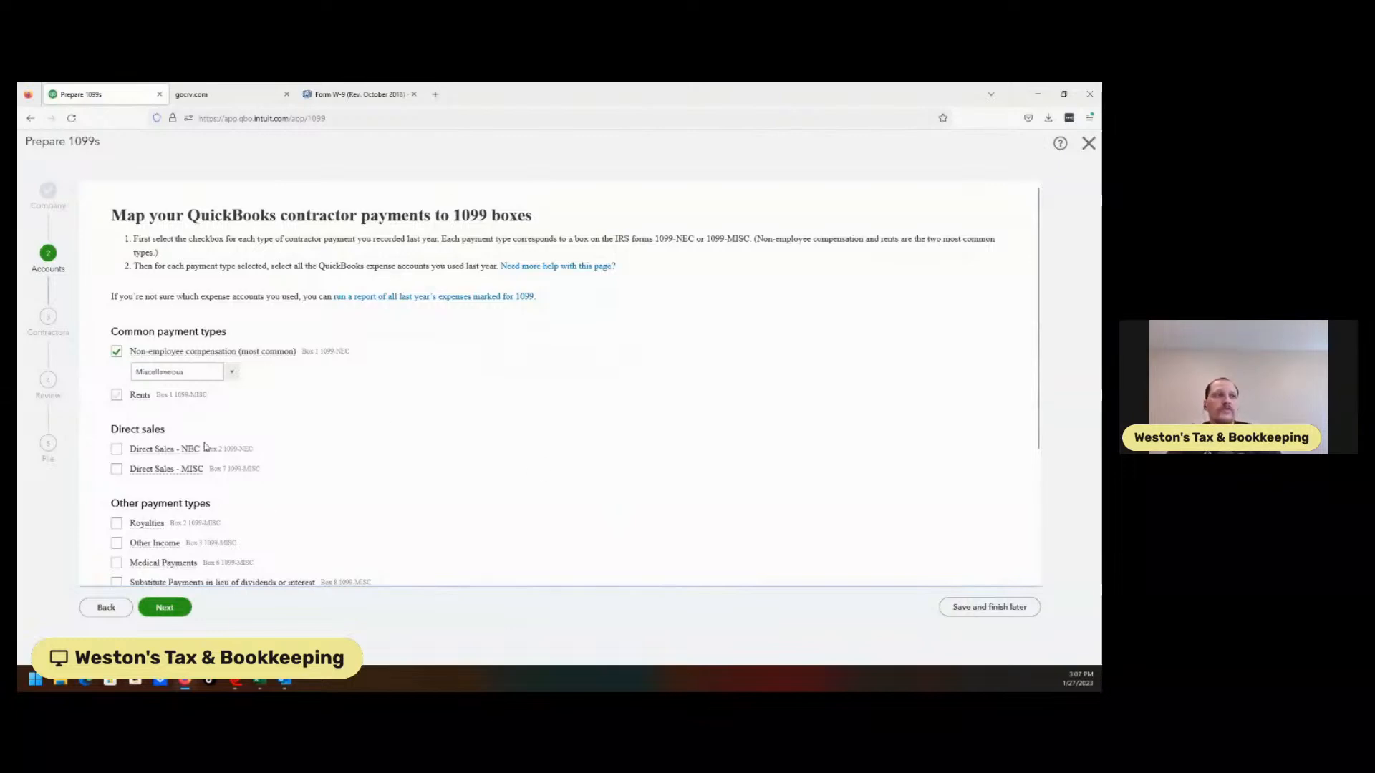
click(1088, 143)
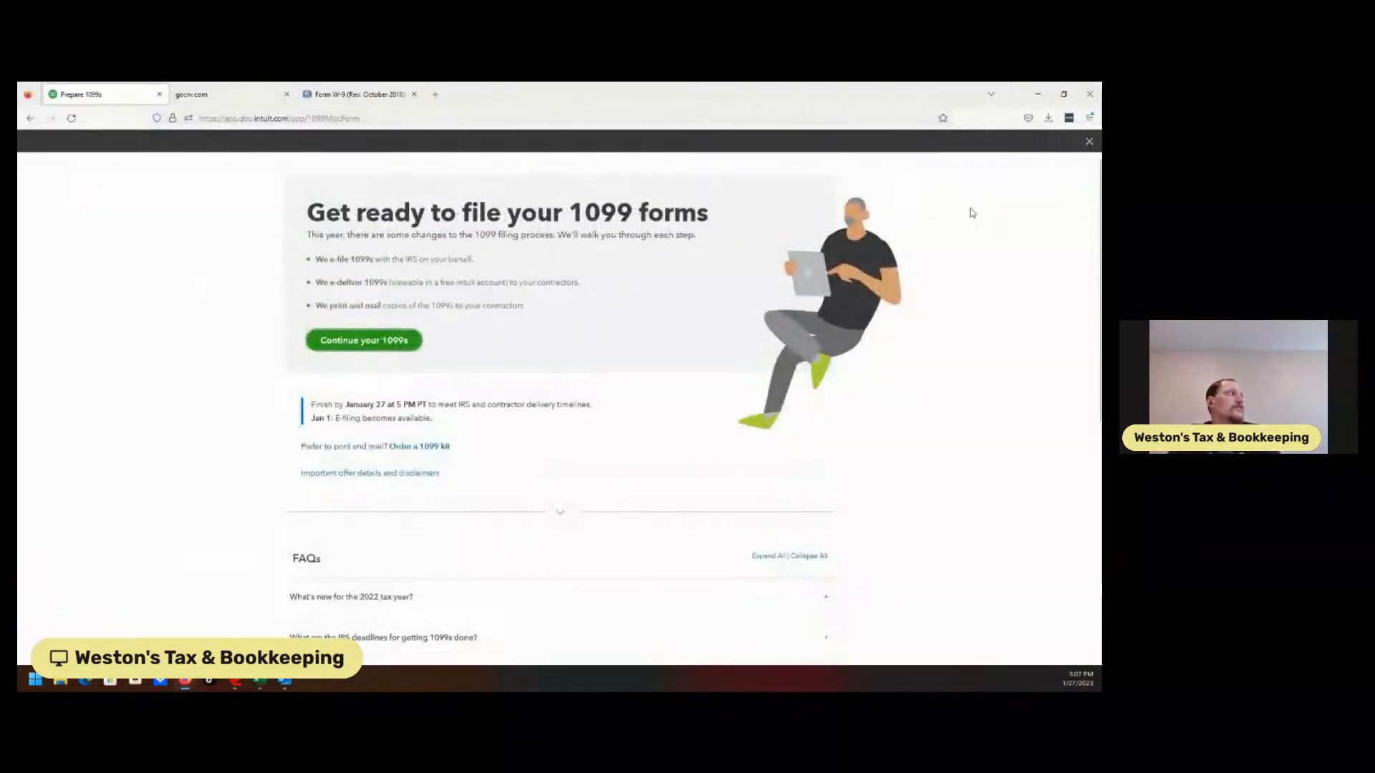
Leave the 1099 page and open Brosnahan Insurance Agency's contractor profile
click(1083, 150)
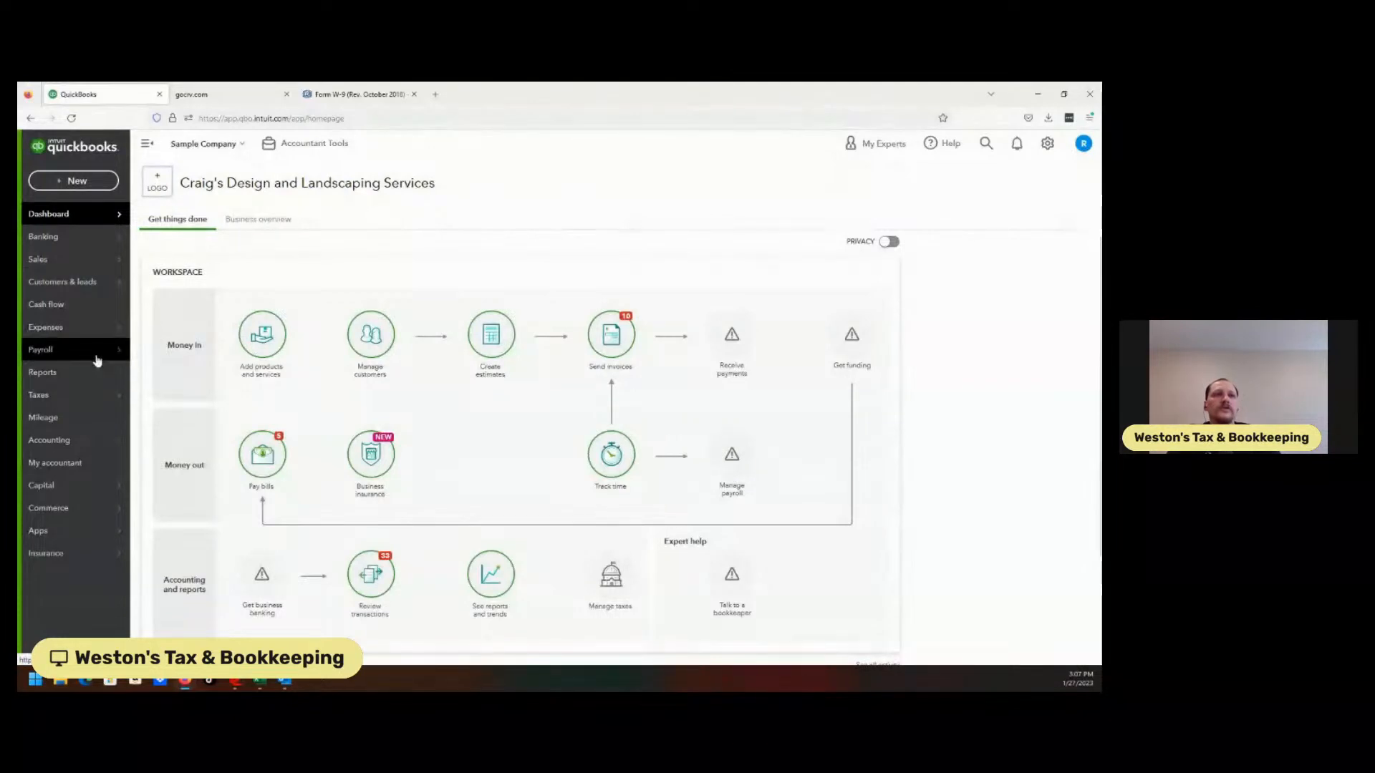
mouse_move(107, 336)
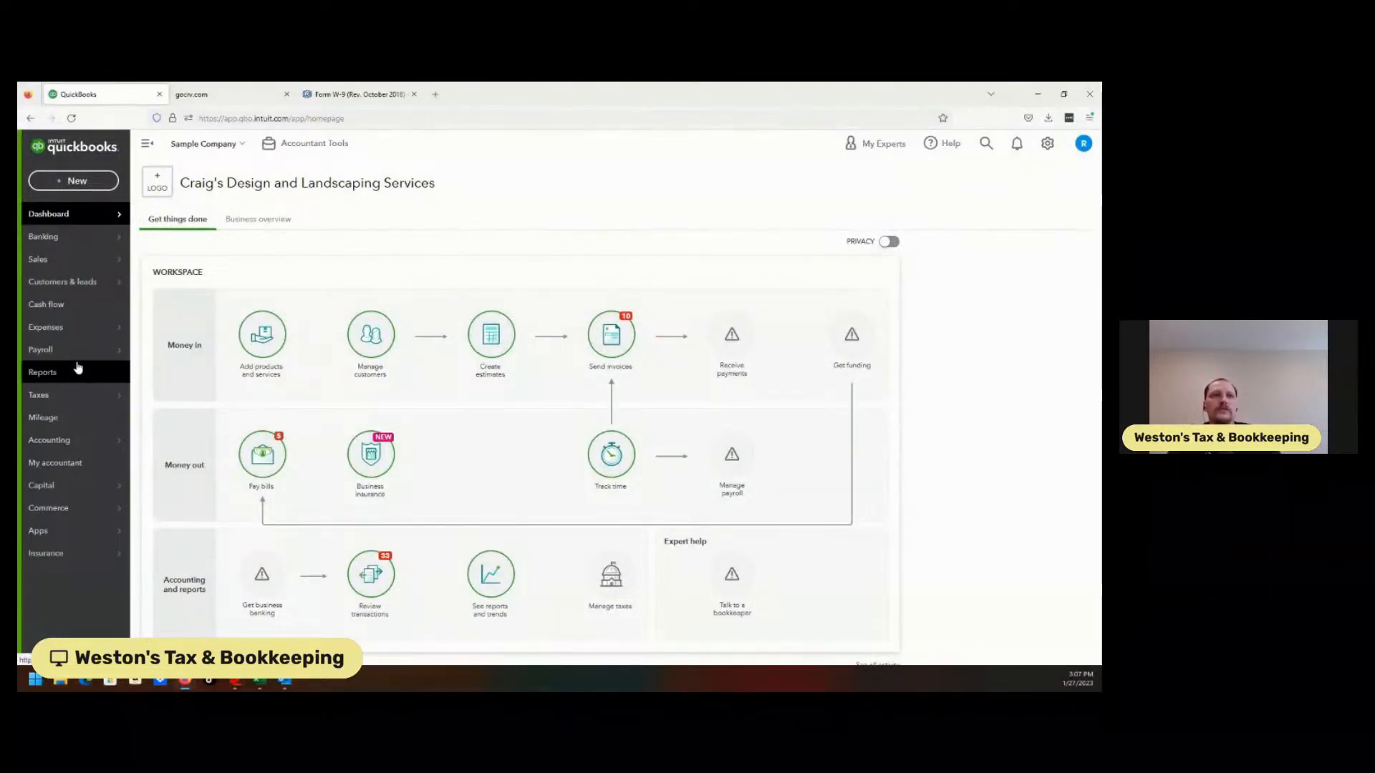
click(162, 371)
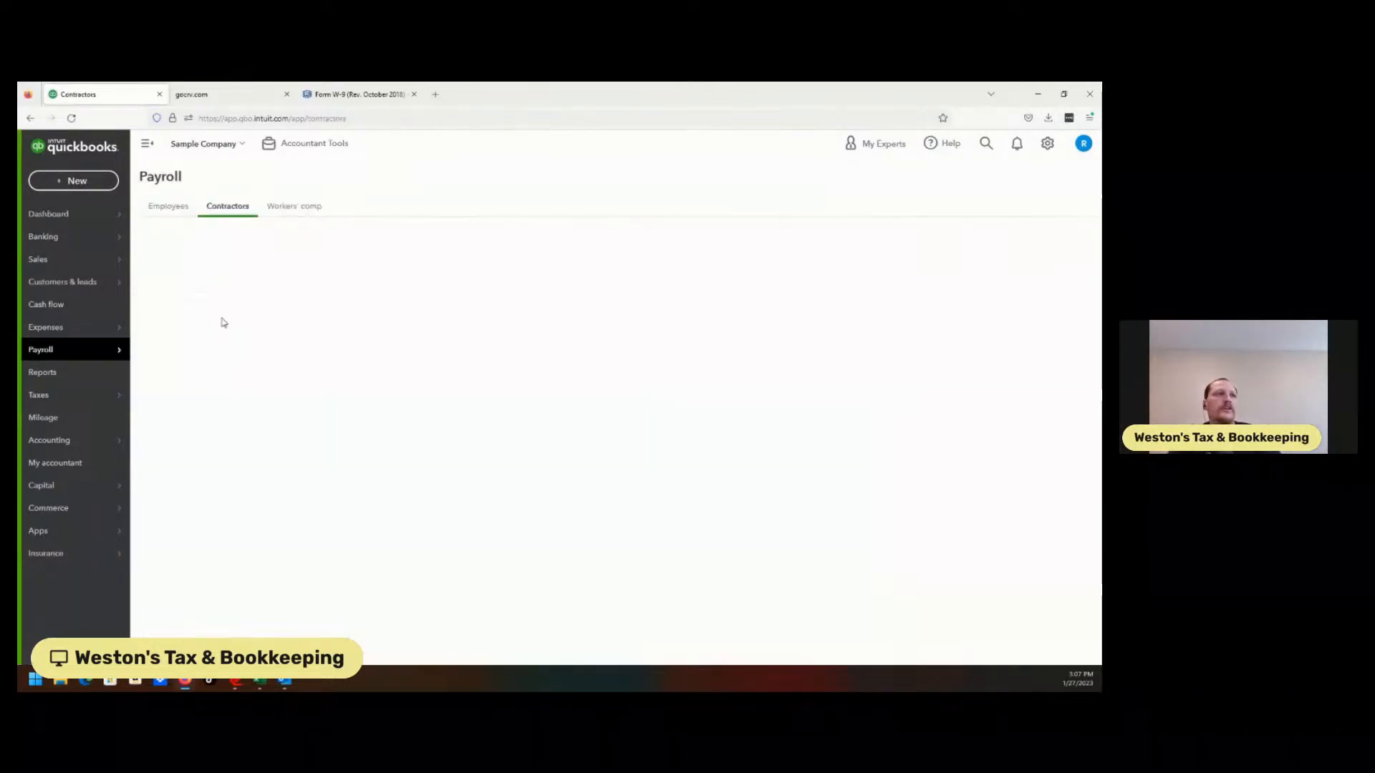
click(270, 337)
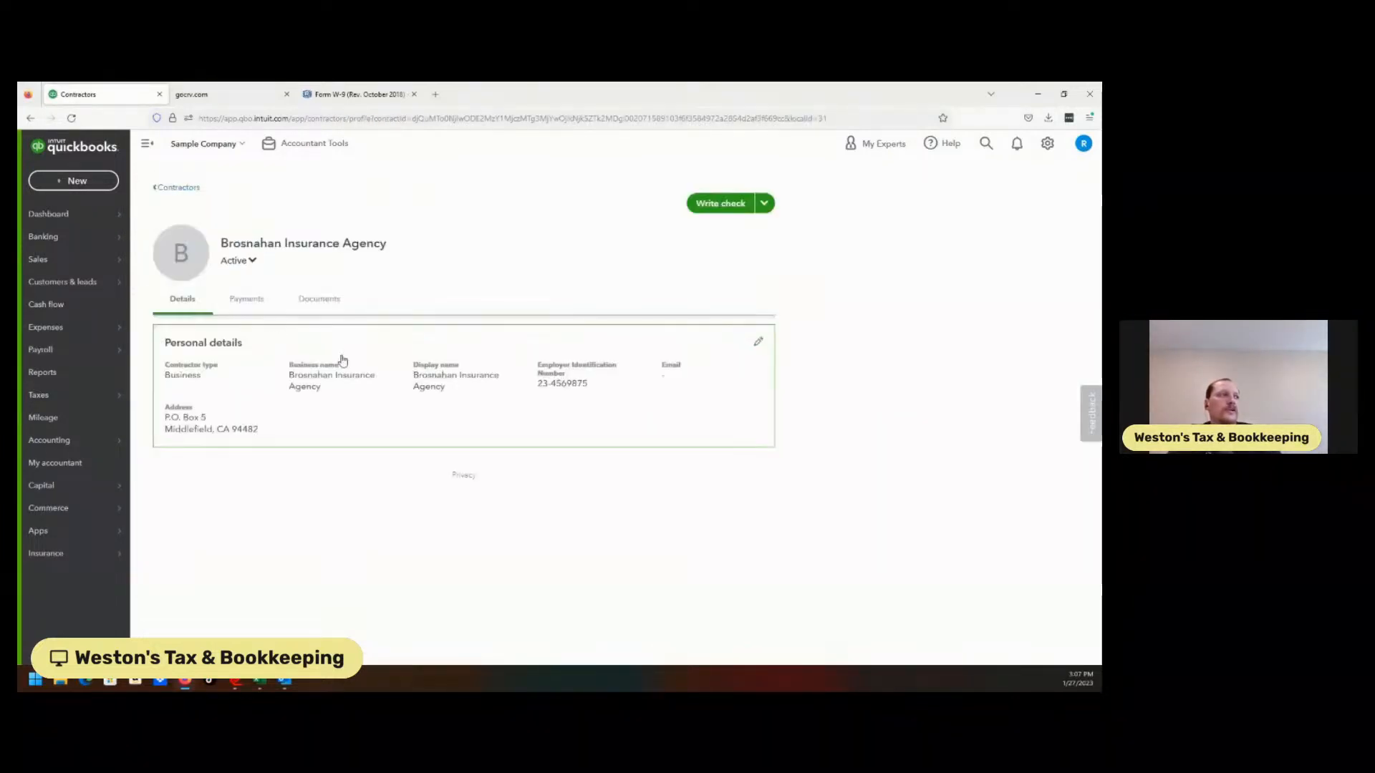
Inspect the contractor's edit details and $2000.00 payment, then open the Vendors list
click(330, 393)
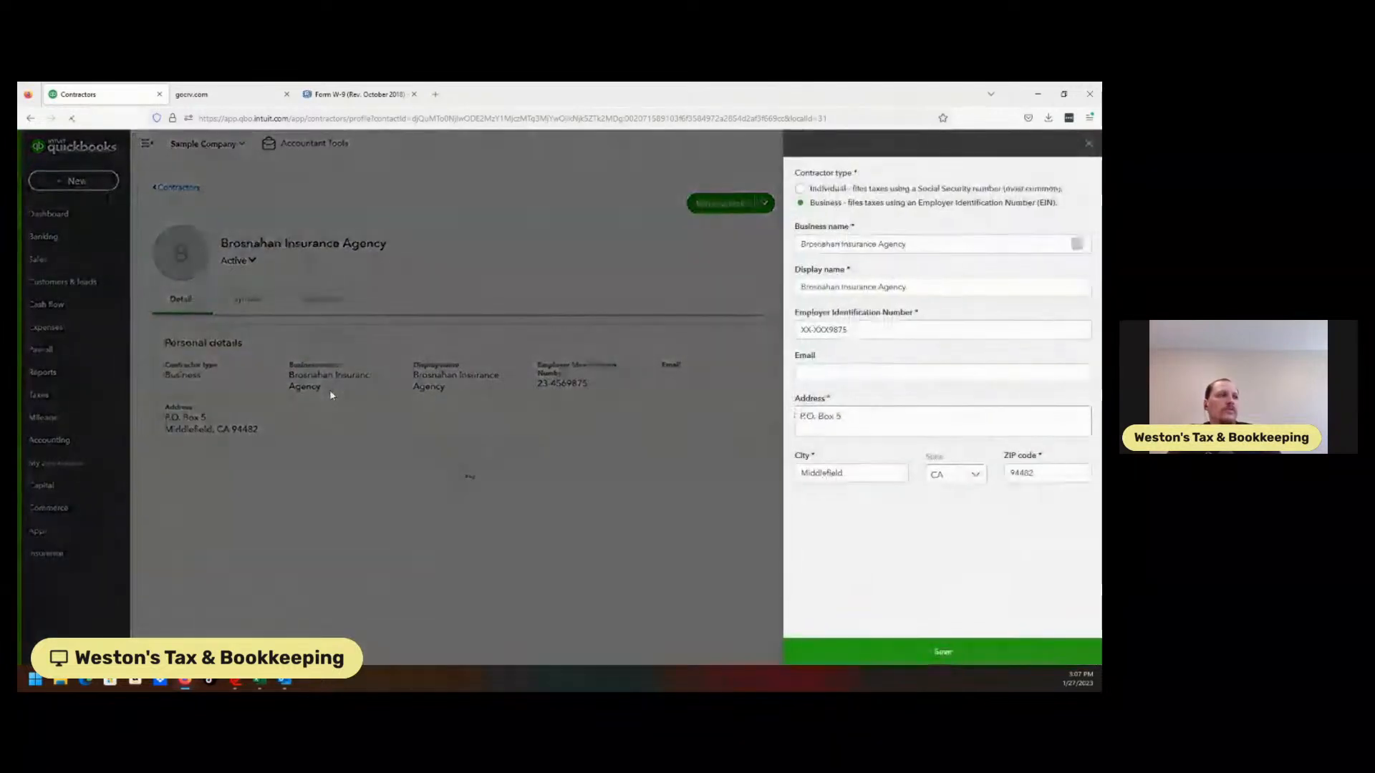
click(1090, 145)
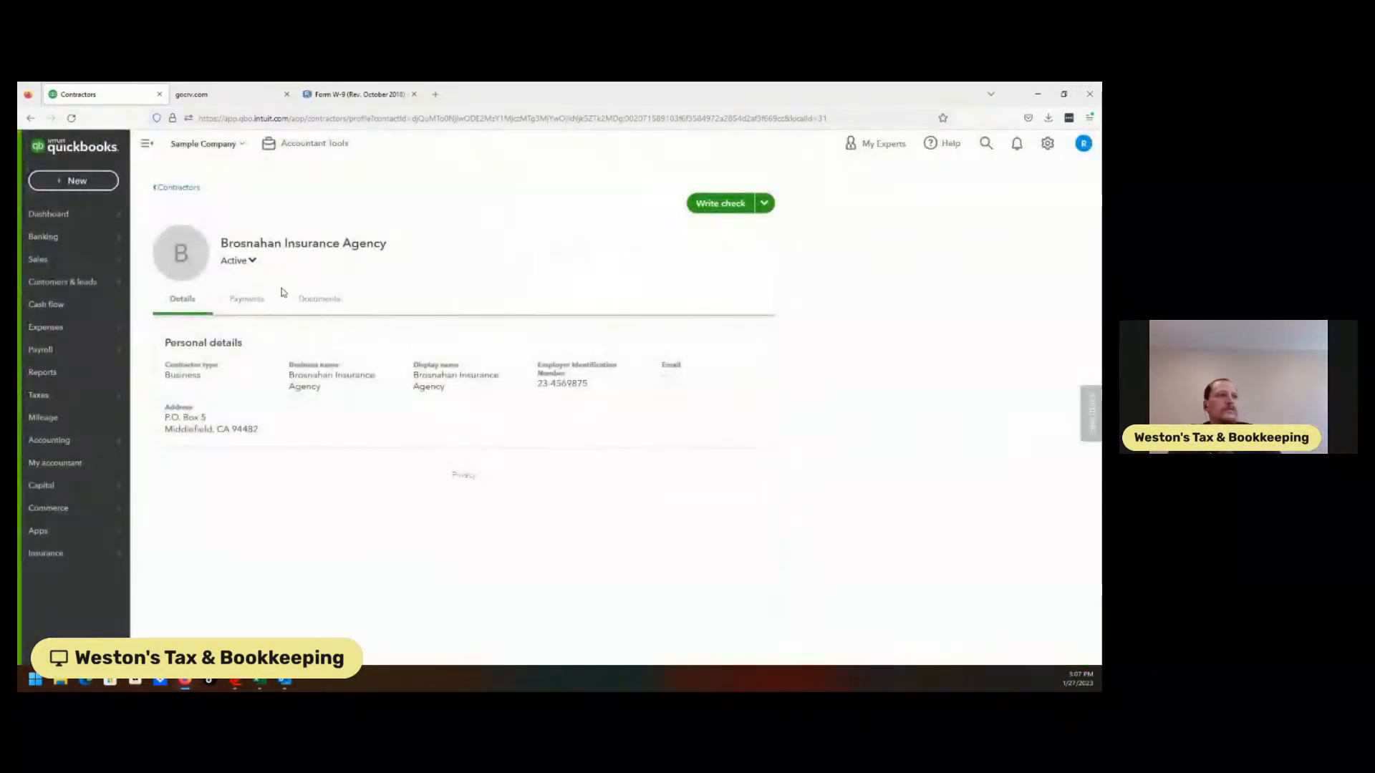
click(263, 299)
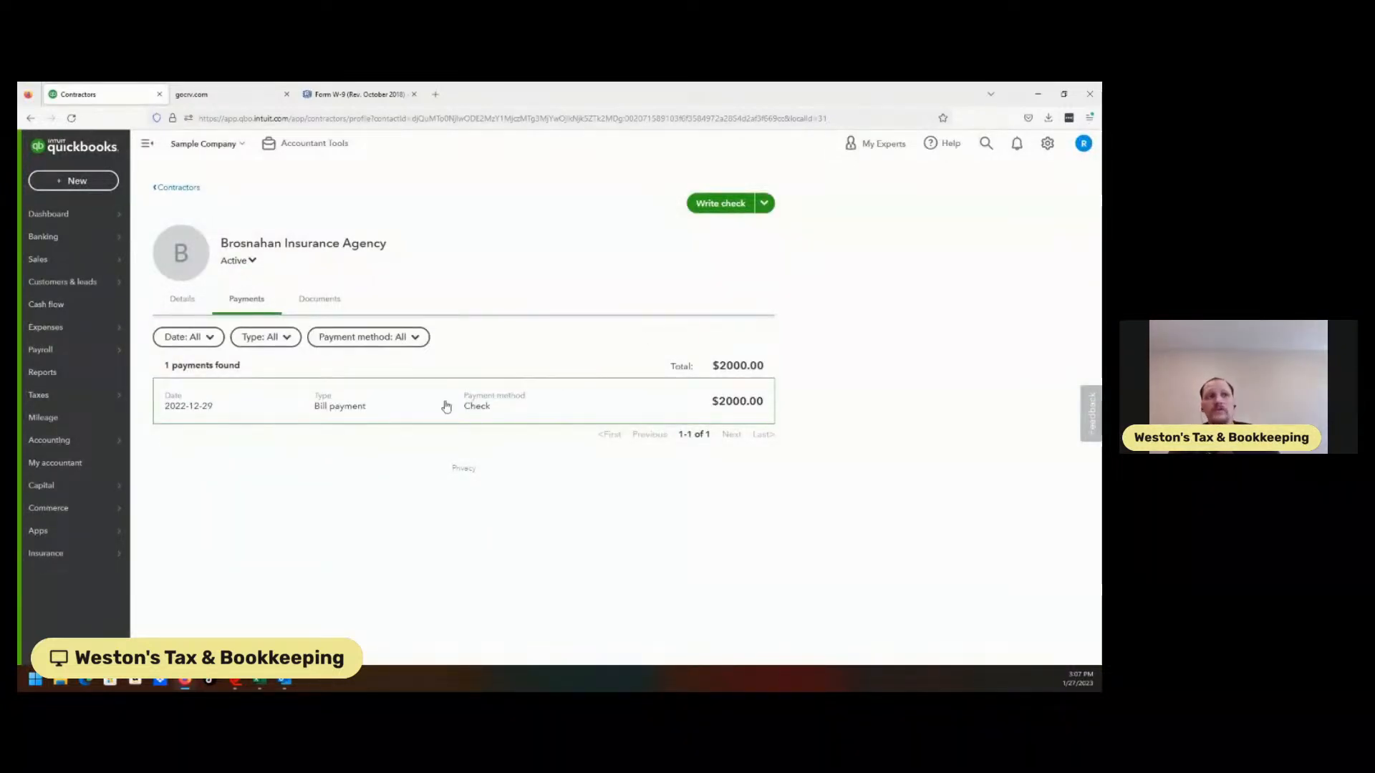
click(107, 333)
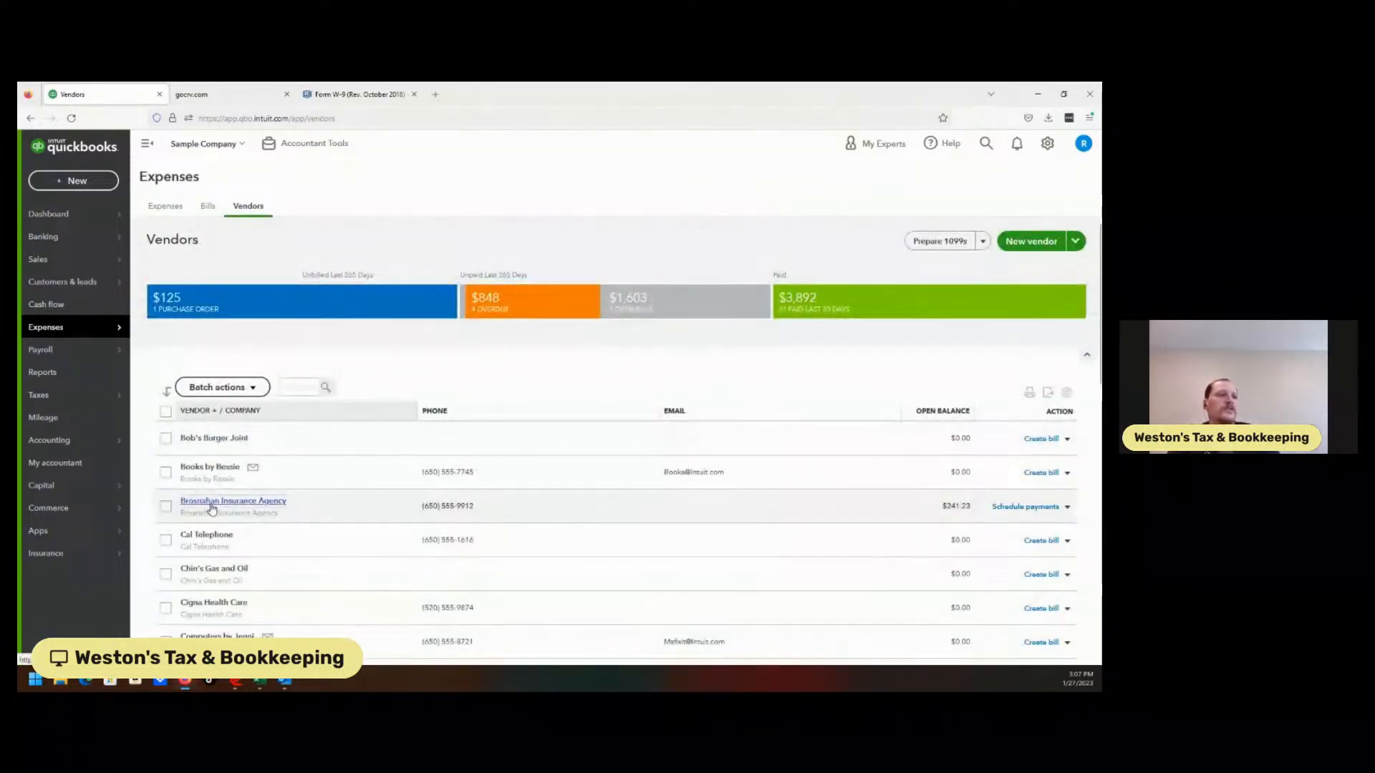
On Brosnahan's vendor page, browse categories for the $2,000.00 bill but keep Miscellaneous
click(209, 502)
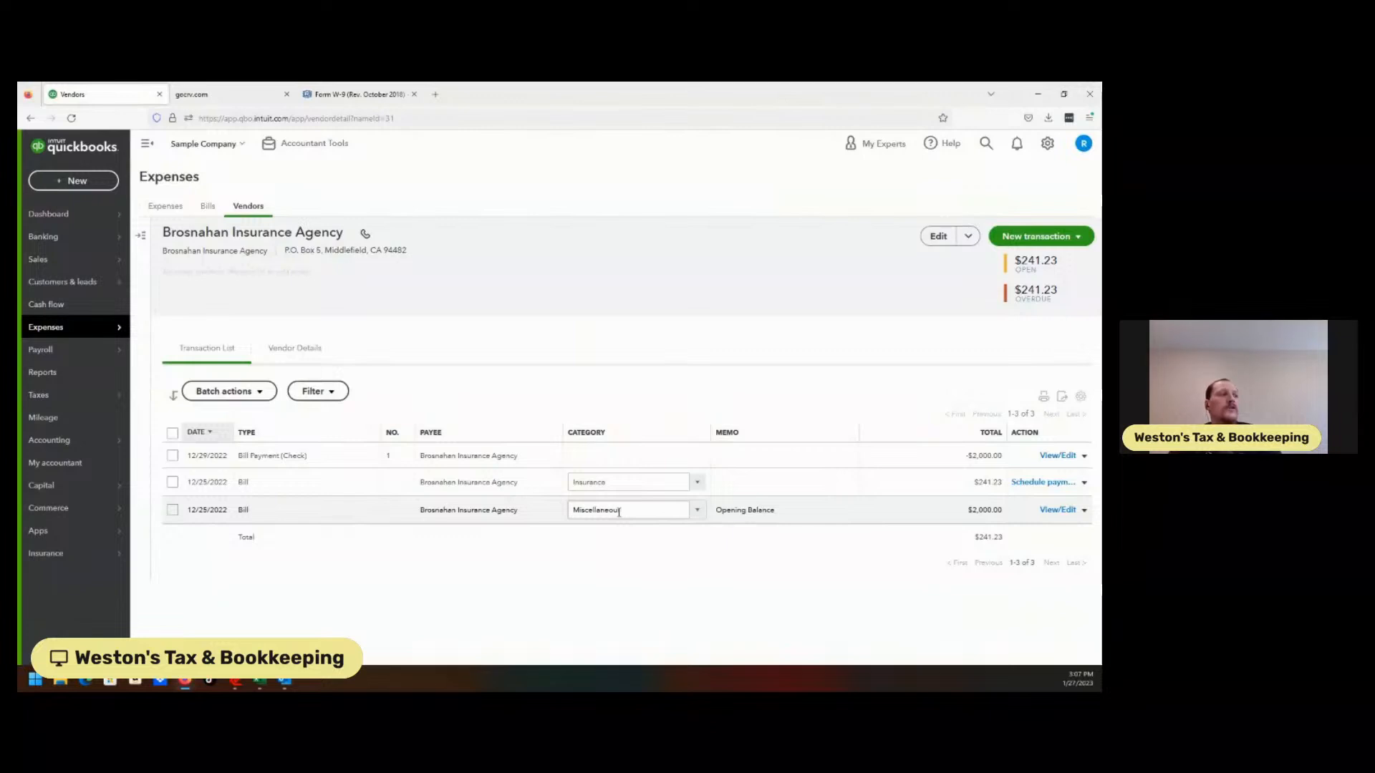
click(699, 515)
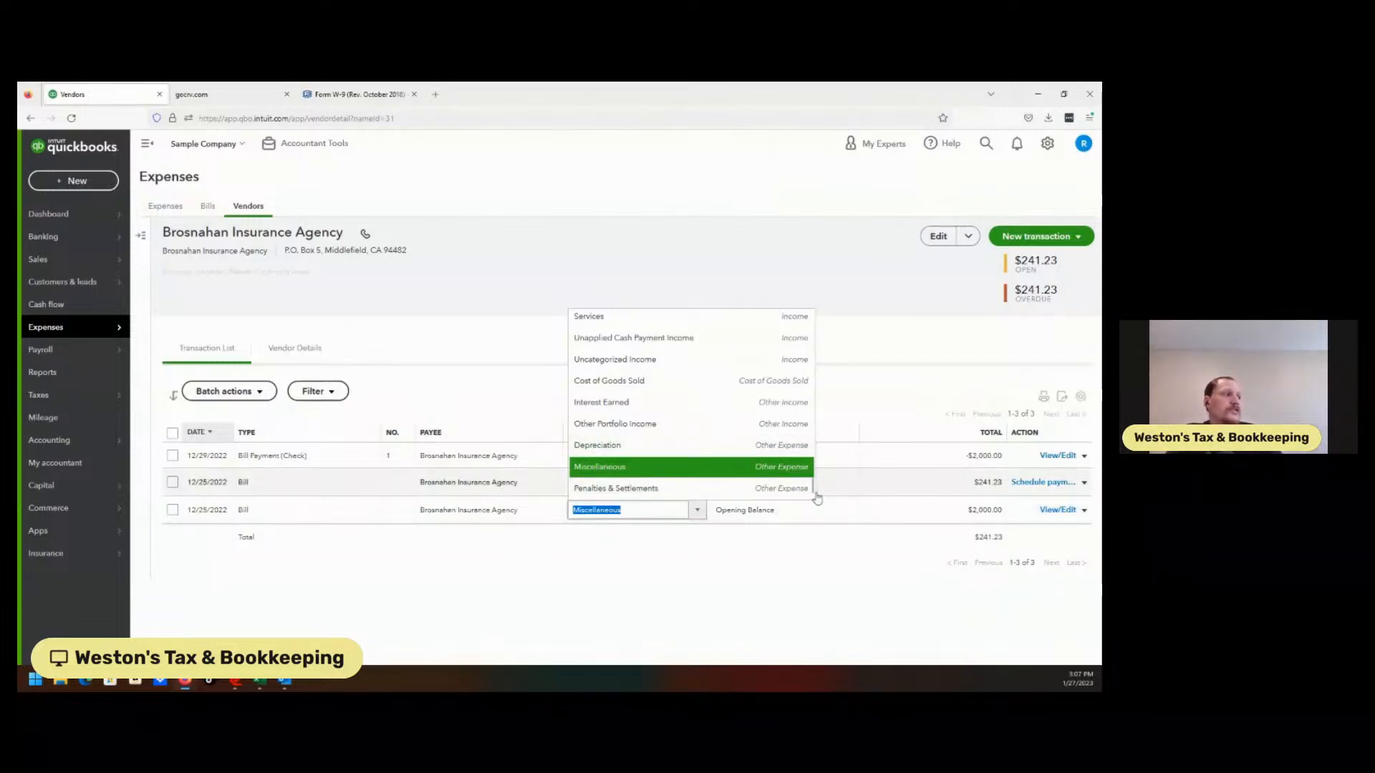
mouse_move(813, 490)
mouse_down()
mouse_move(812, 477)
mouse_move(814, 493)
mouse_up()
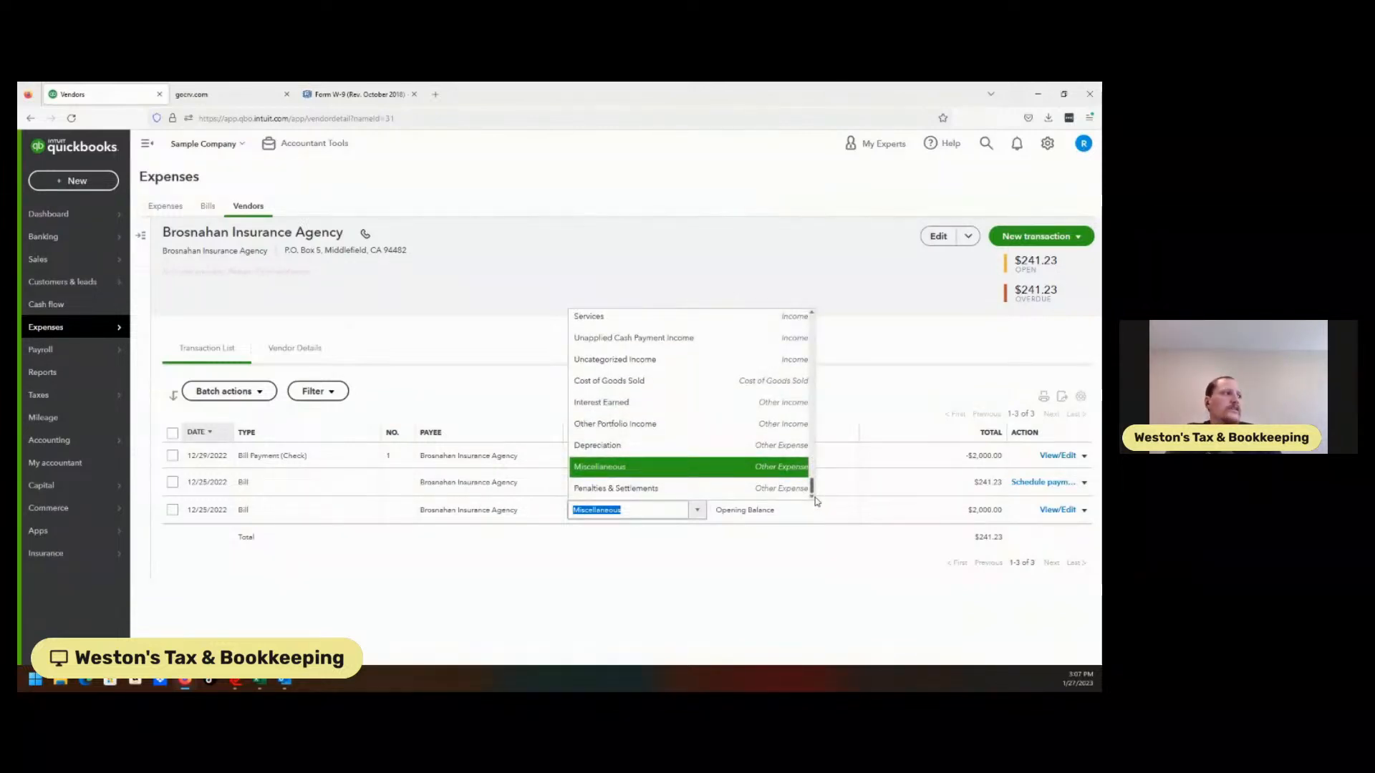
drag(811, 491, 810, 488)
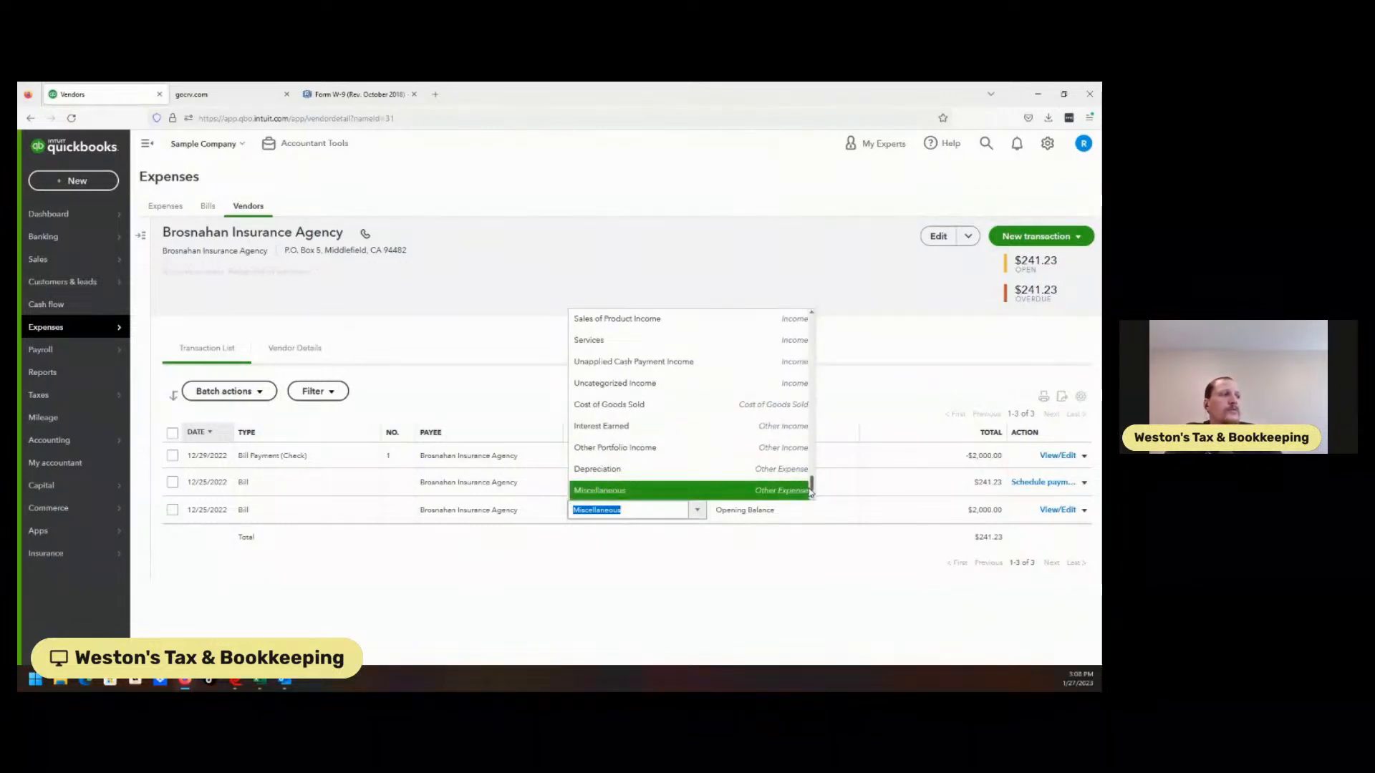
drag(811, 492, 821, 458)
drag(820, 458, 817, 449)
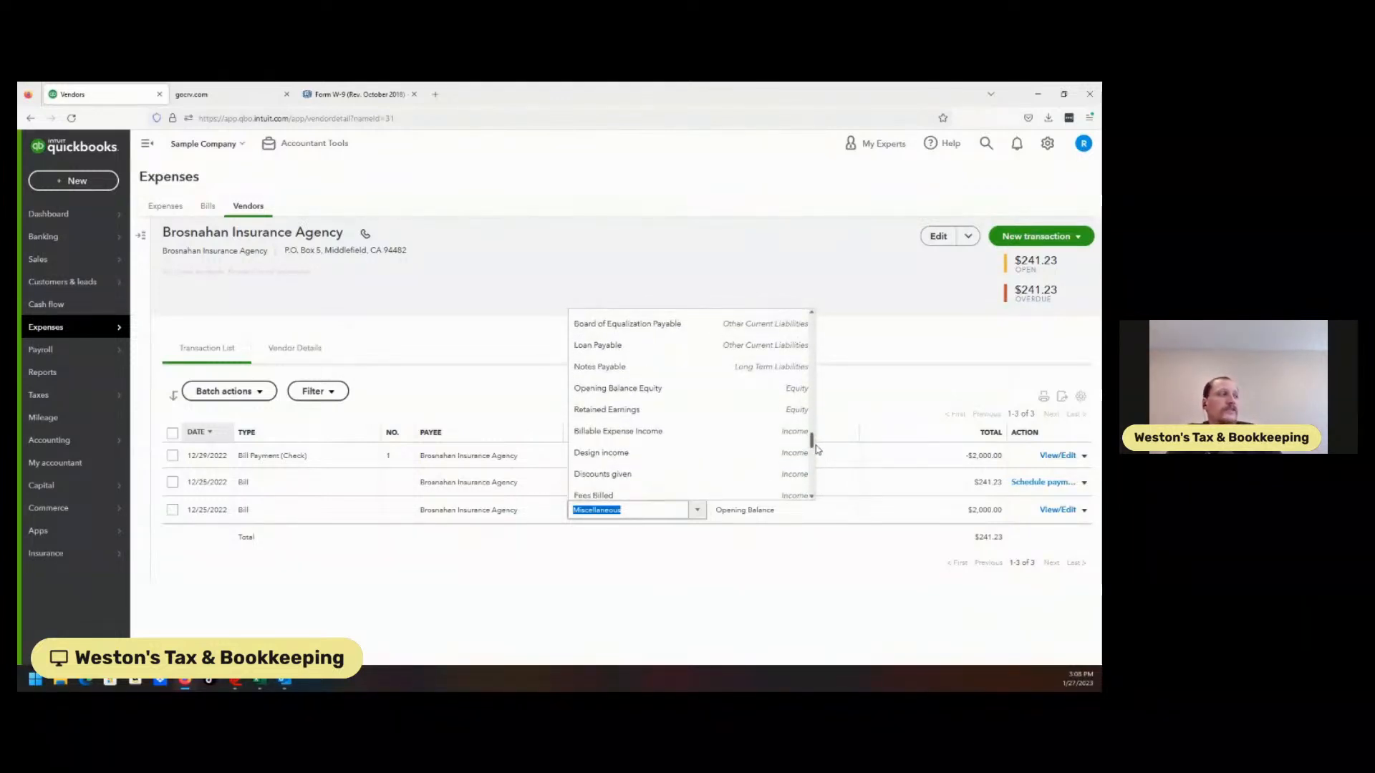
drag(817, 449, 820, 395)
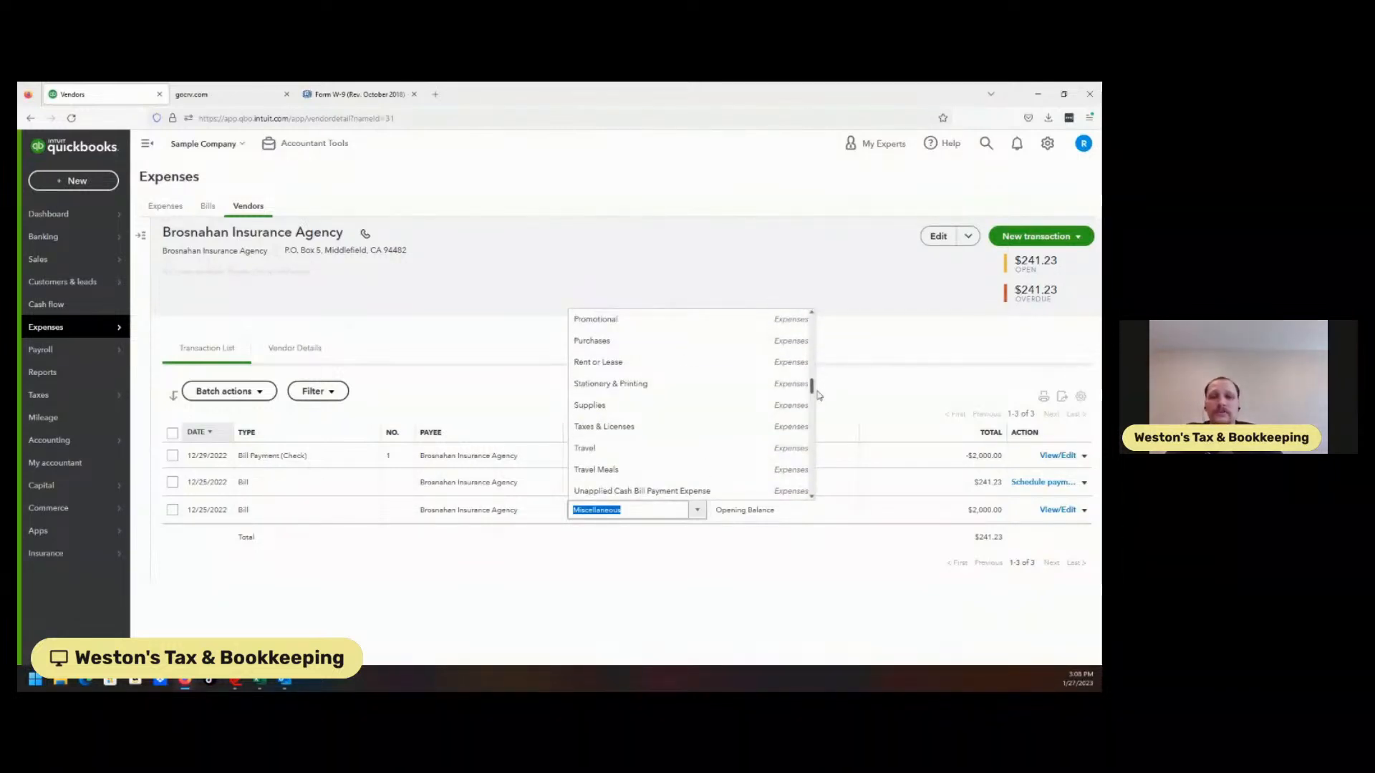
drag(820, 395, 814, 326)
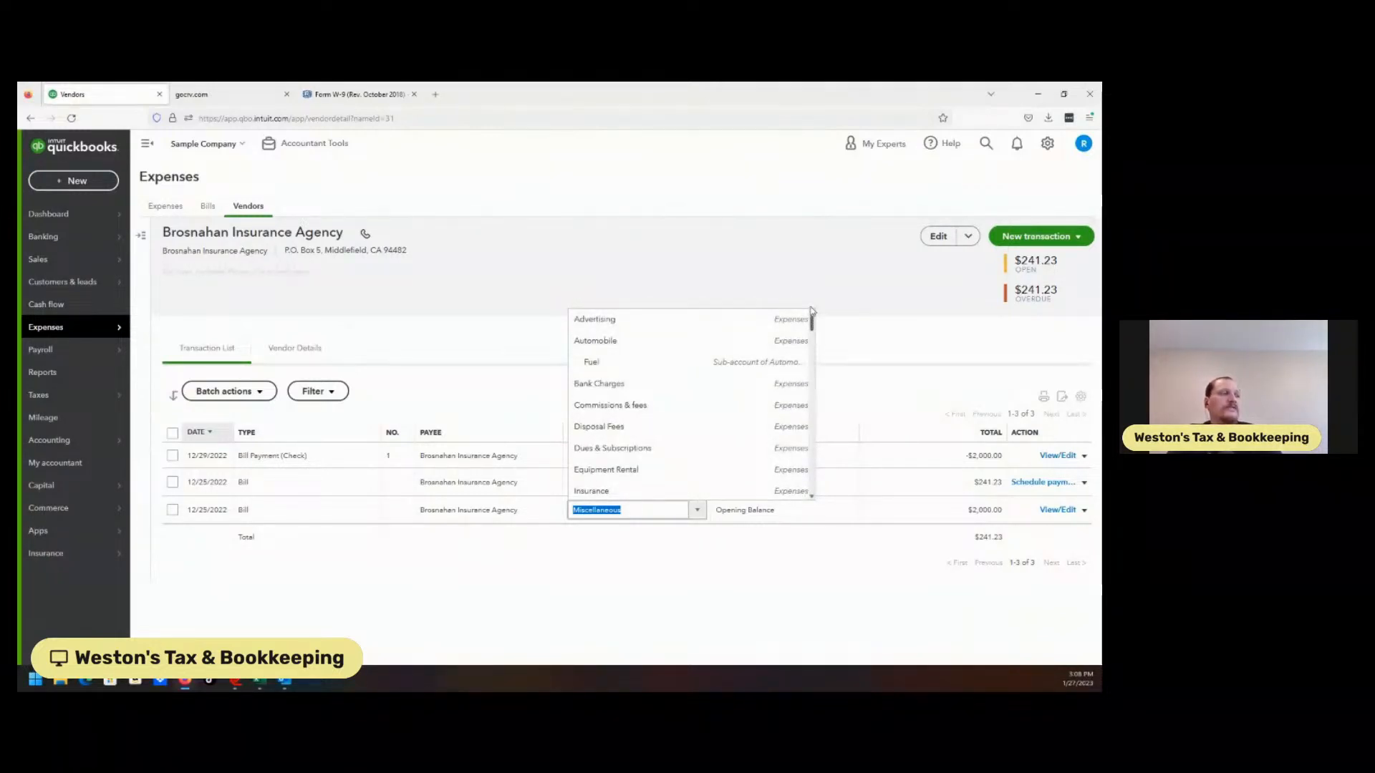
click(688, 264)
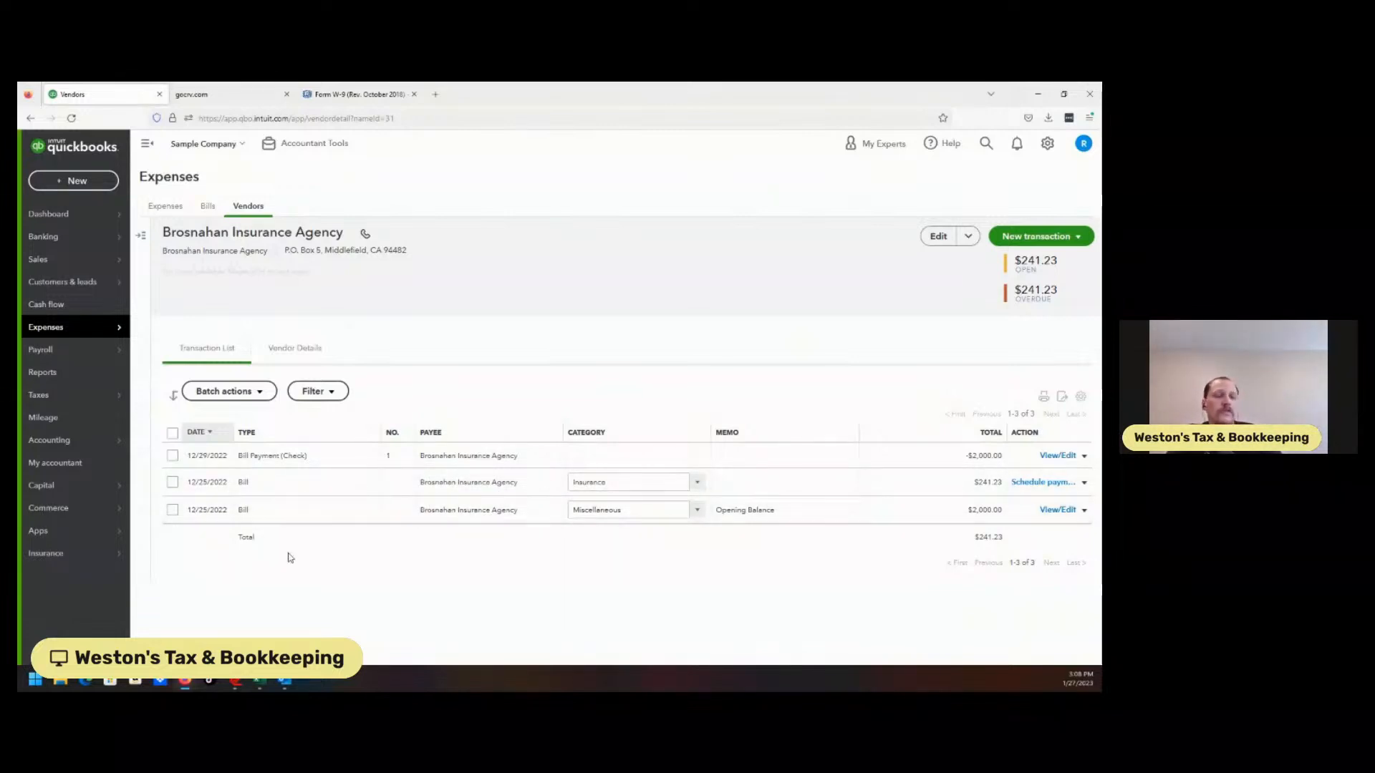
Return to Taxes > 1099 filings and resume preparing the 1099s
mouse_move(126, 507)
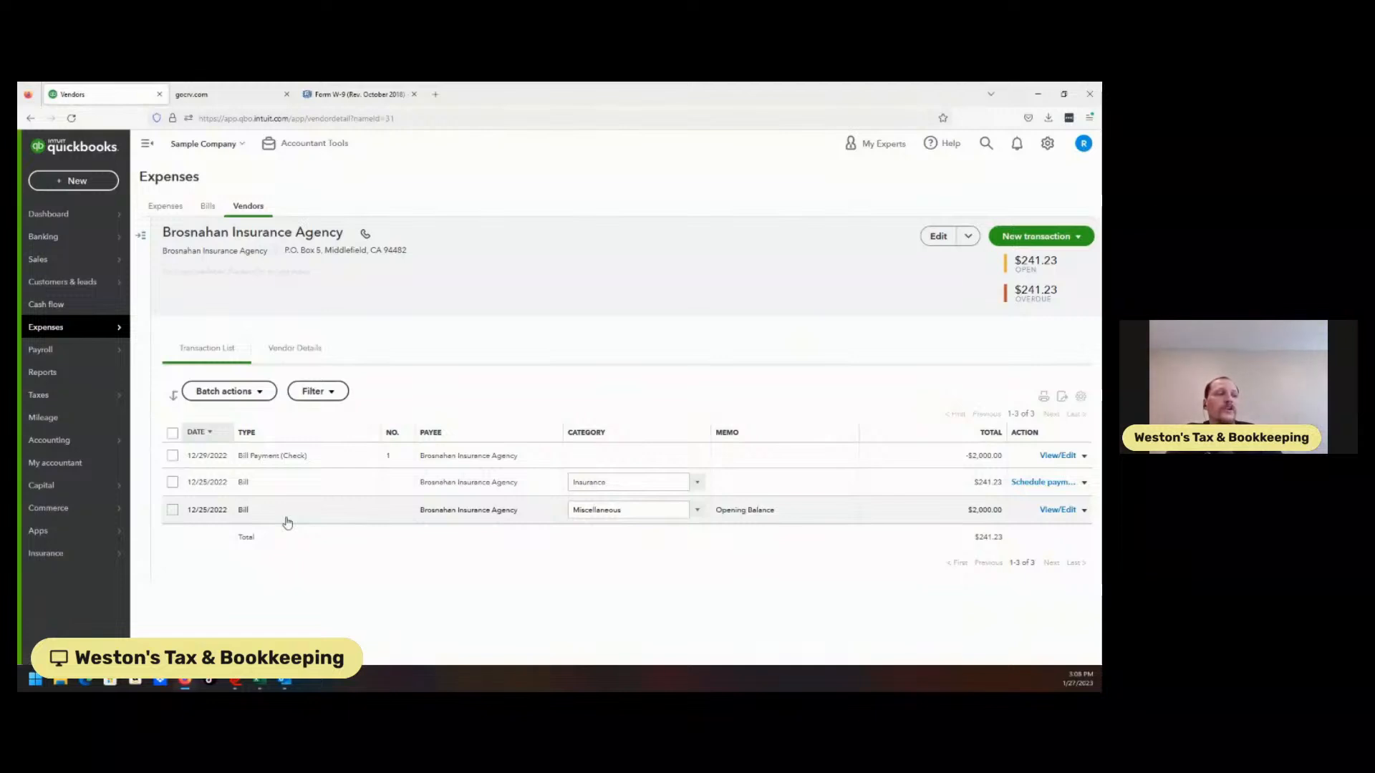
mouse_move(71, 358)
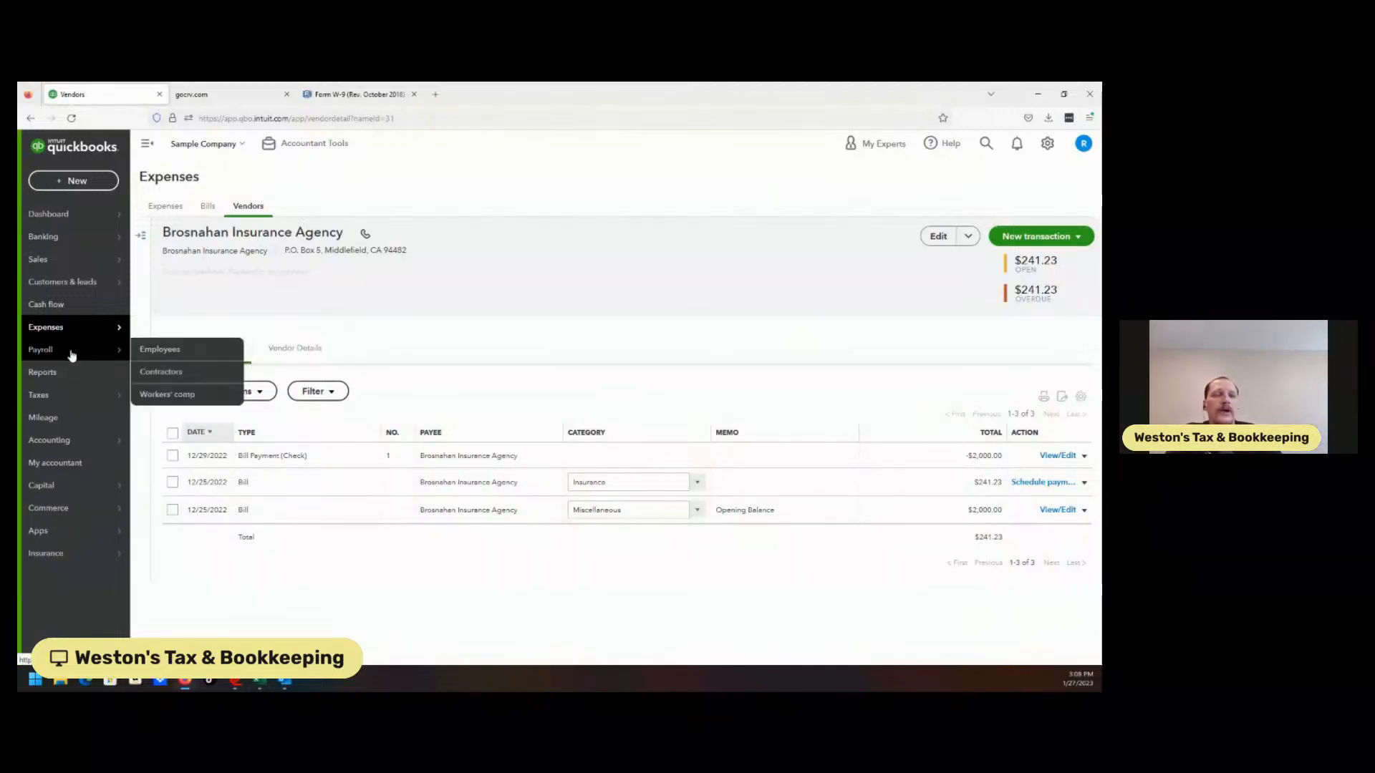
mouse_move(66, 402)
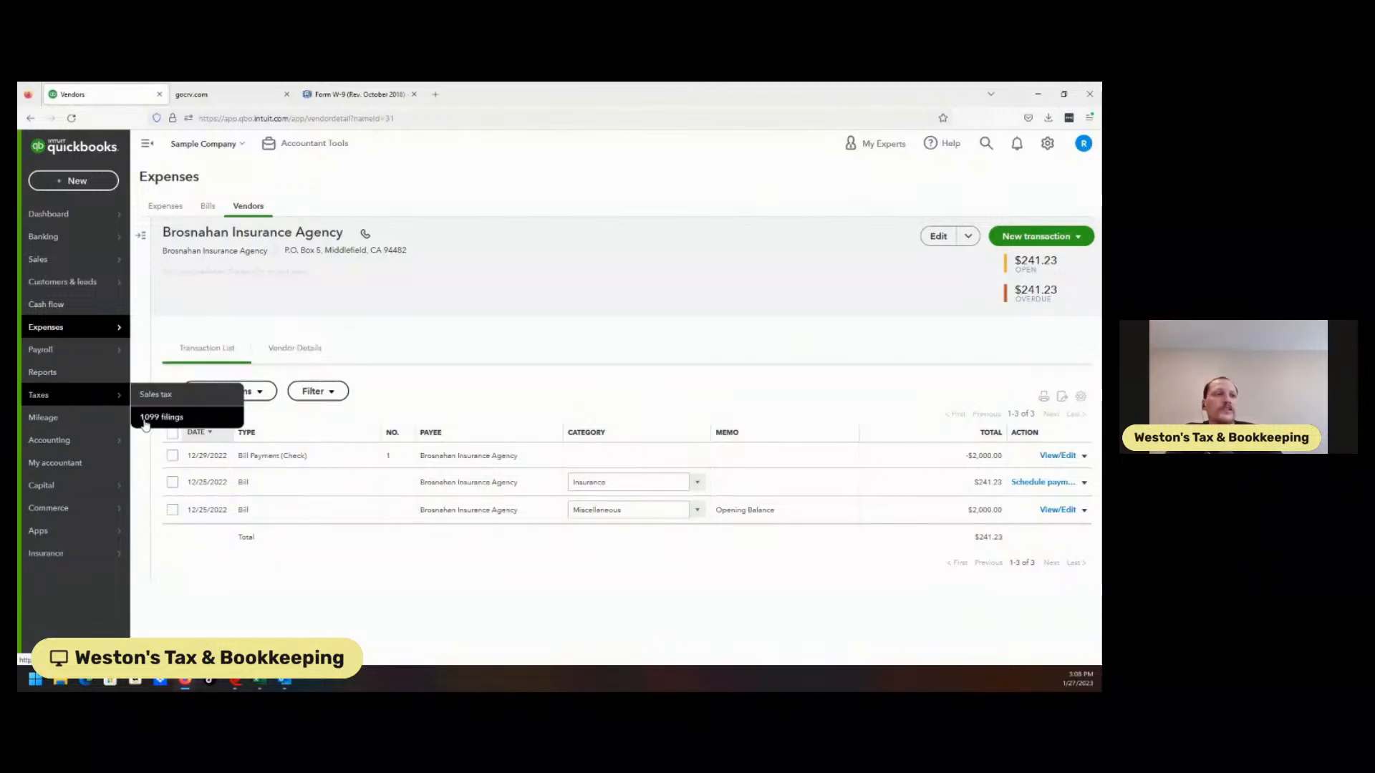
click(147, 419)
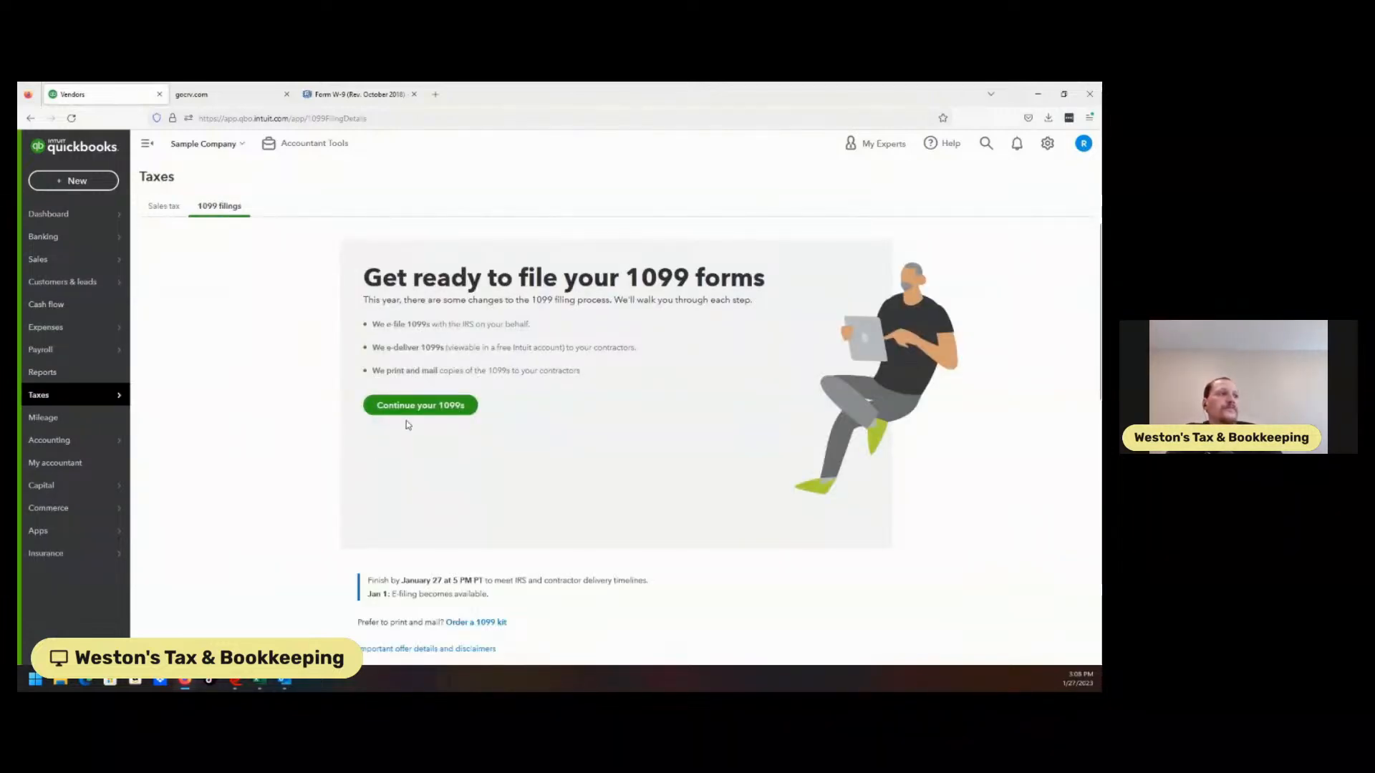
click(423, 408)
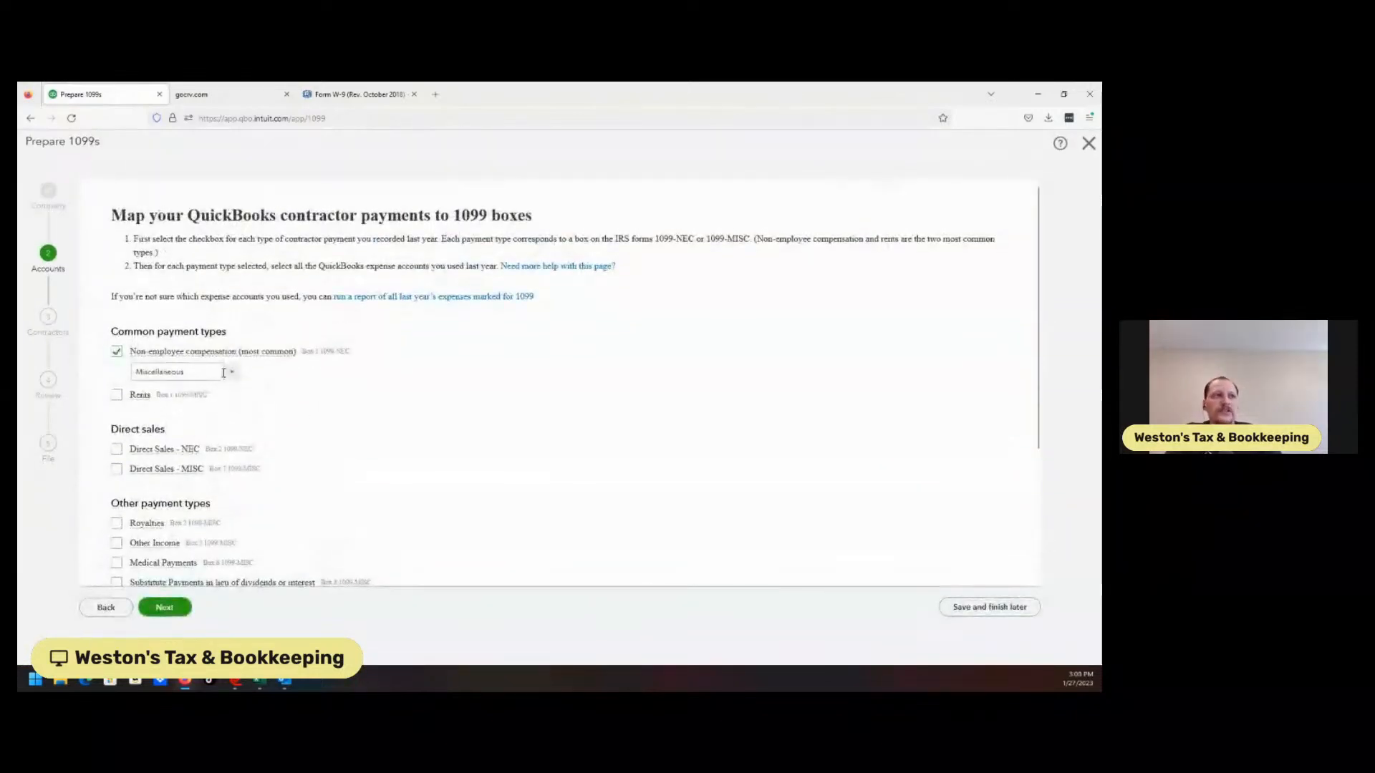
Recheck Non-employee compensation, map it to Miscellaneous, and continue to contractor review
click(117, 352)
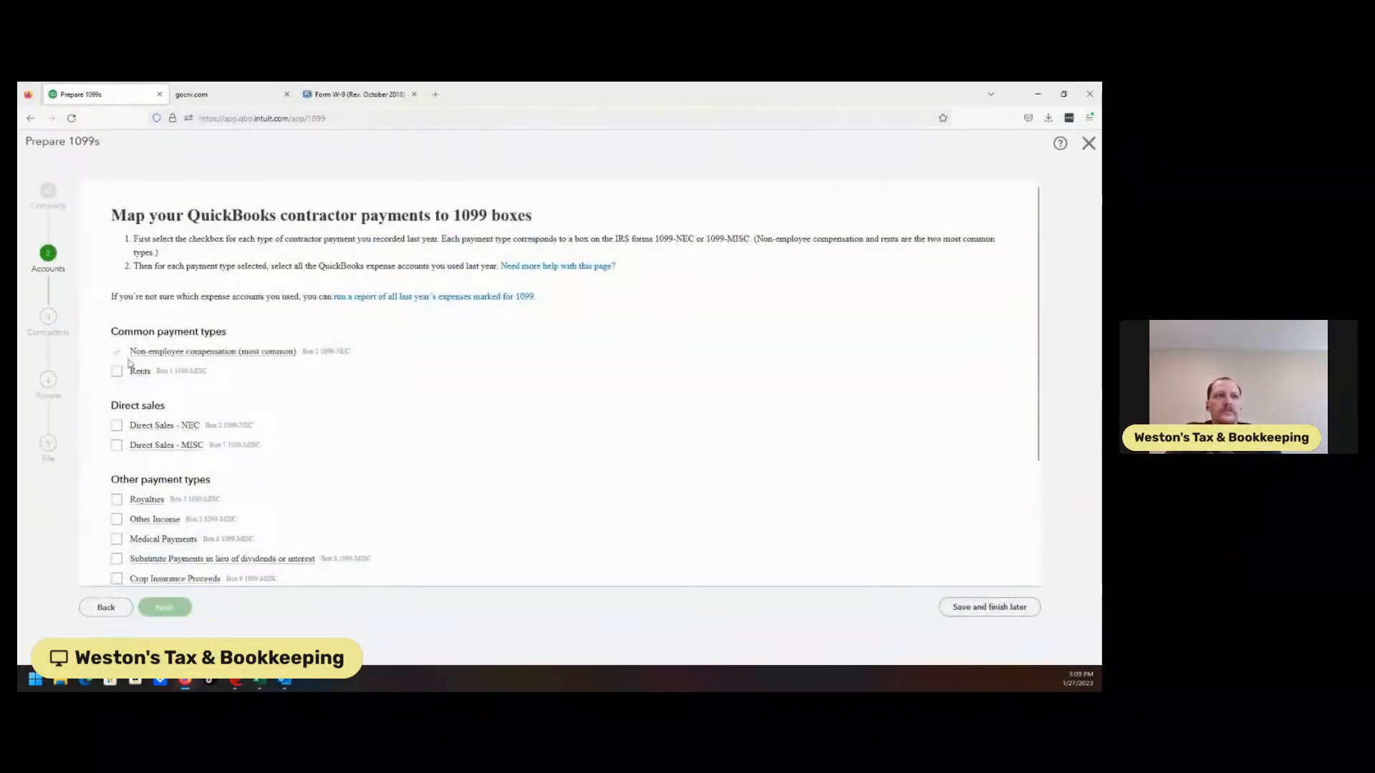
click(119, 353)
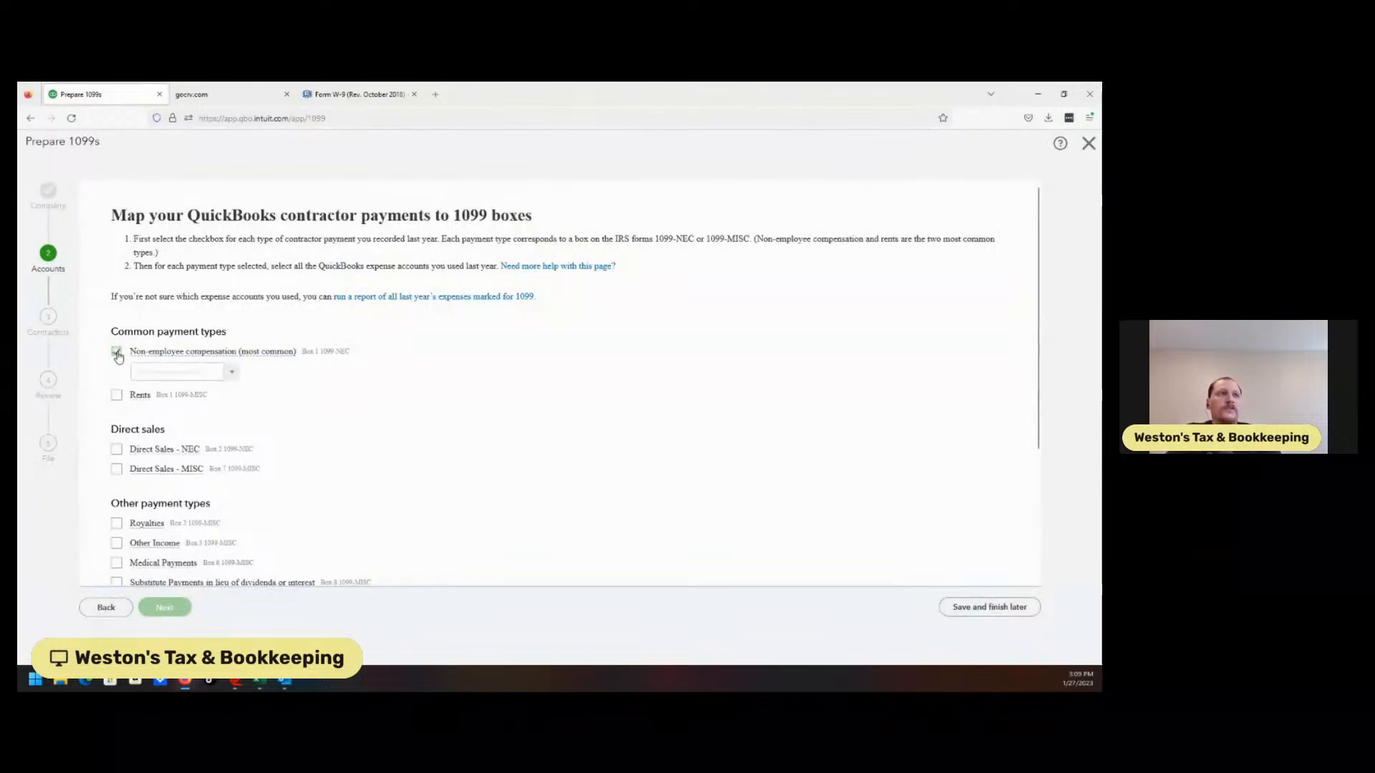
click(232, 378)
text(mi)
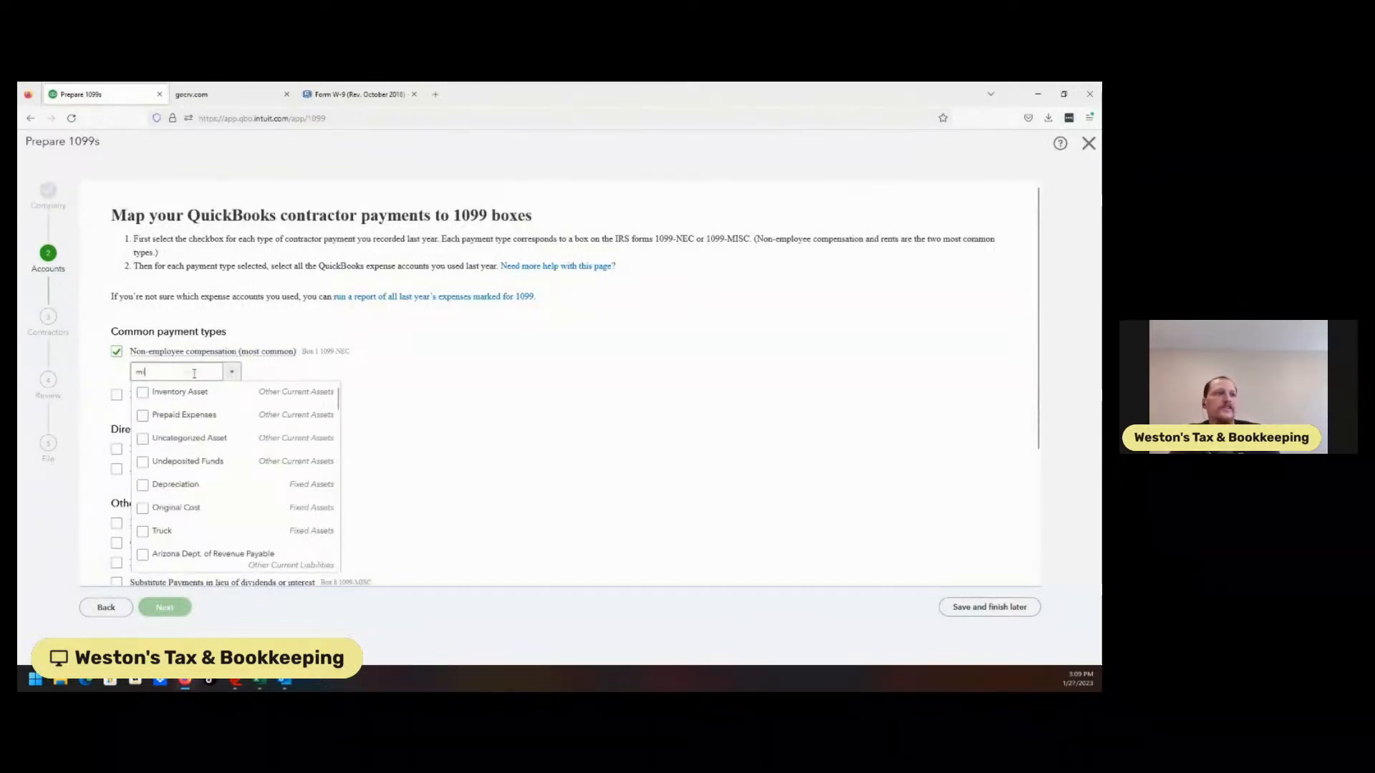
text(s)
click(142, 393)
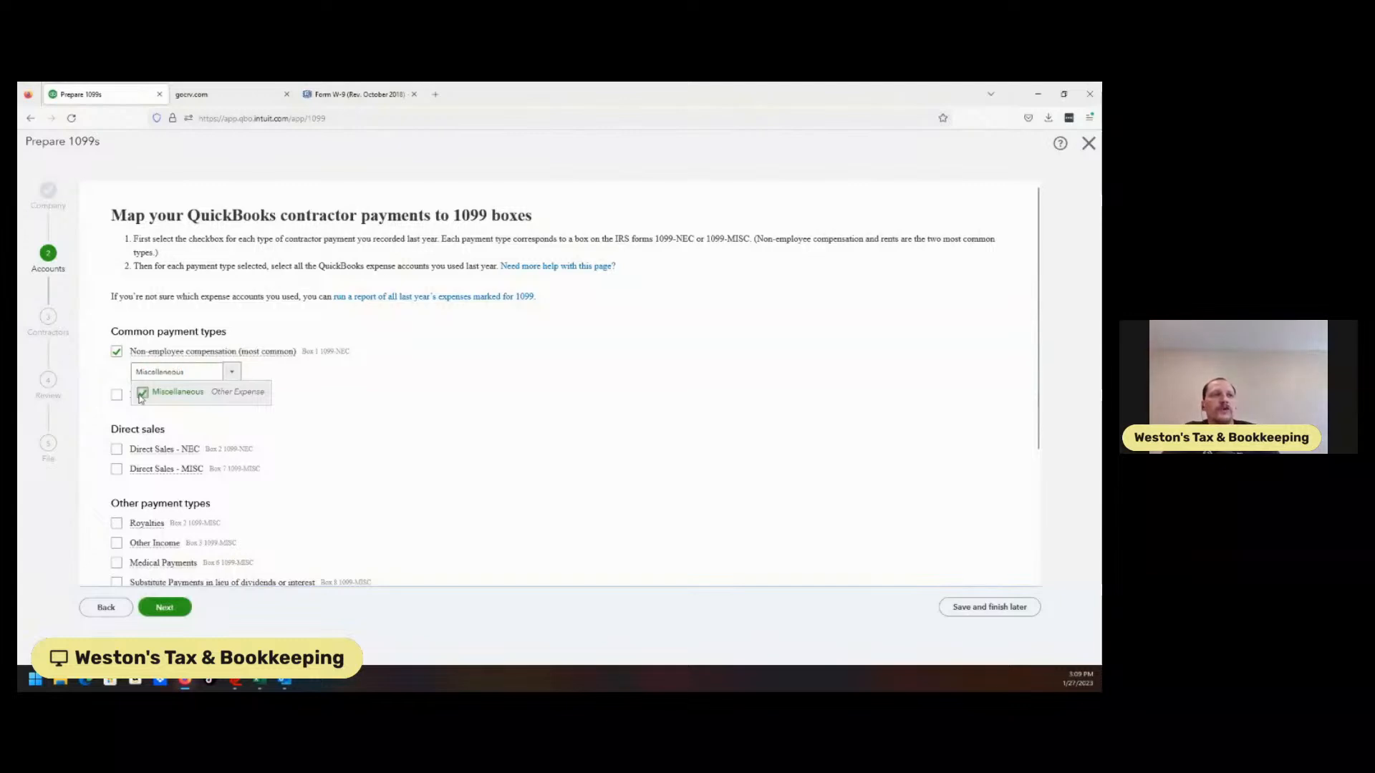
click(262, 630)
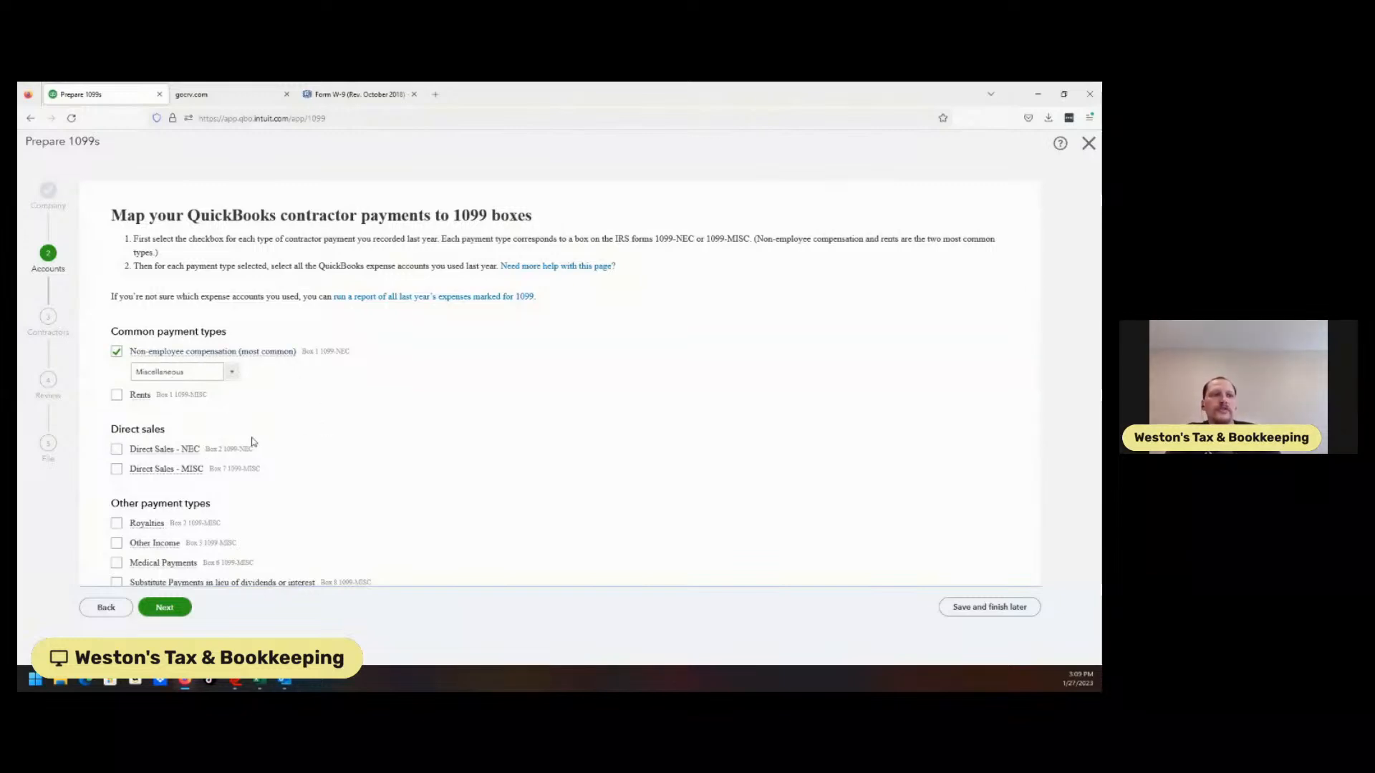
click(156, 610)
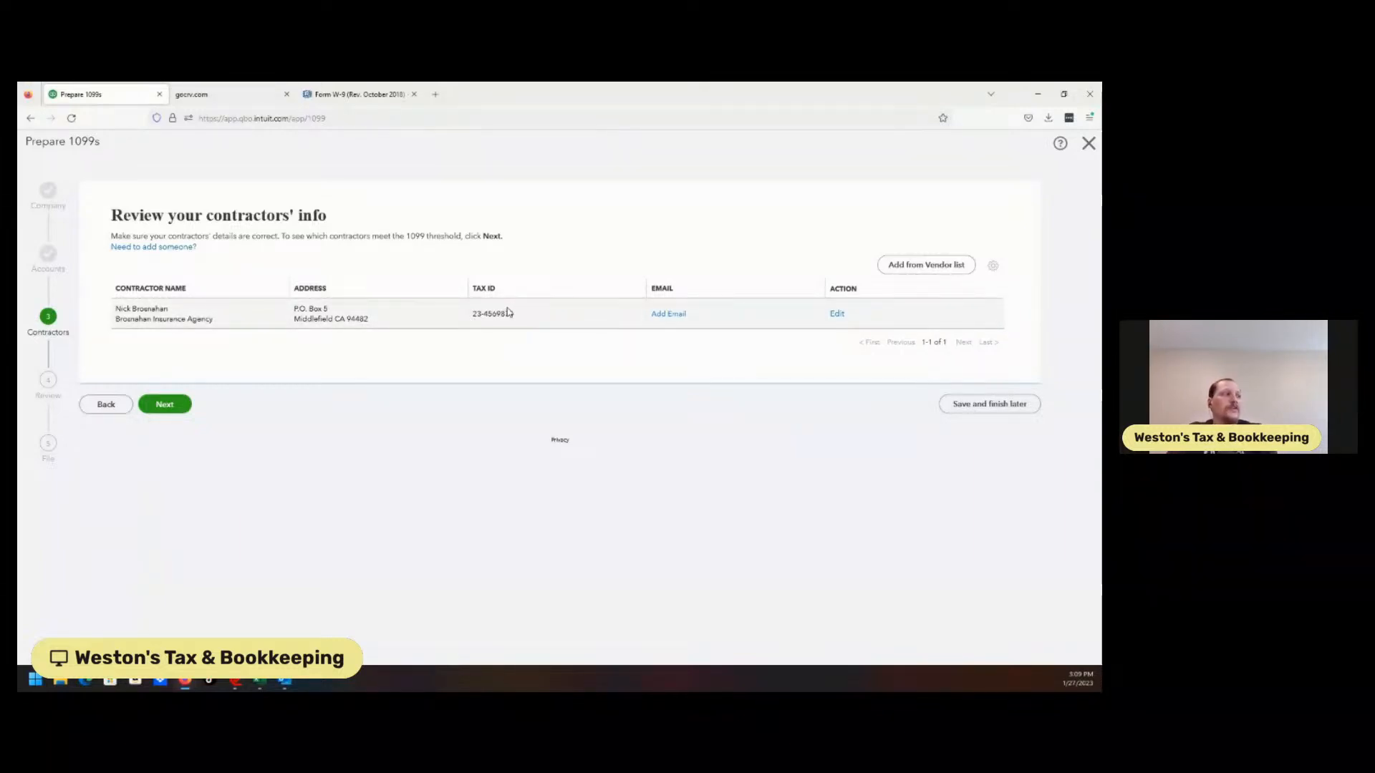
Add the contractor's email address to Brosnahan's details and save
click(838, 314)
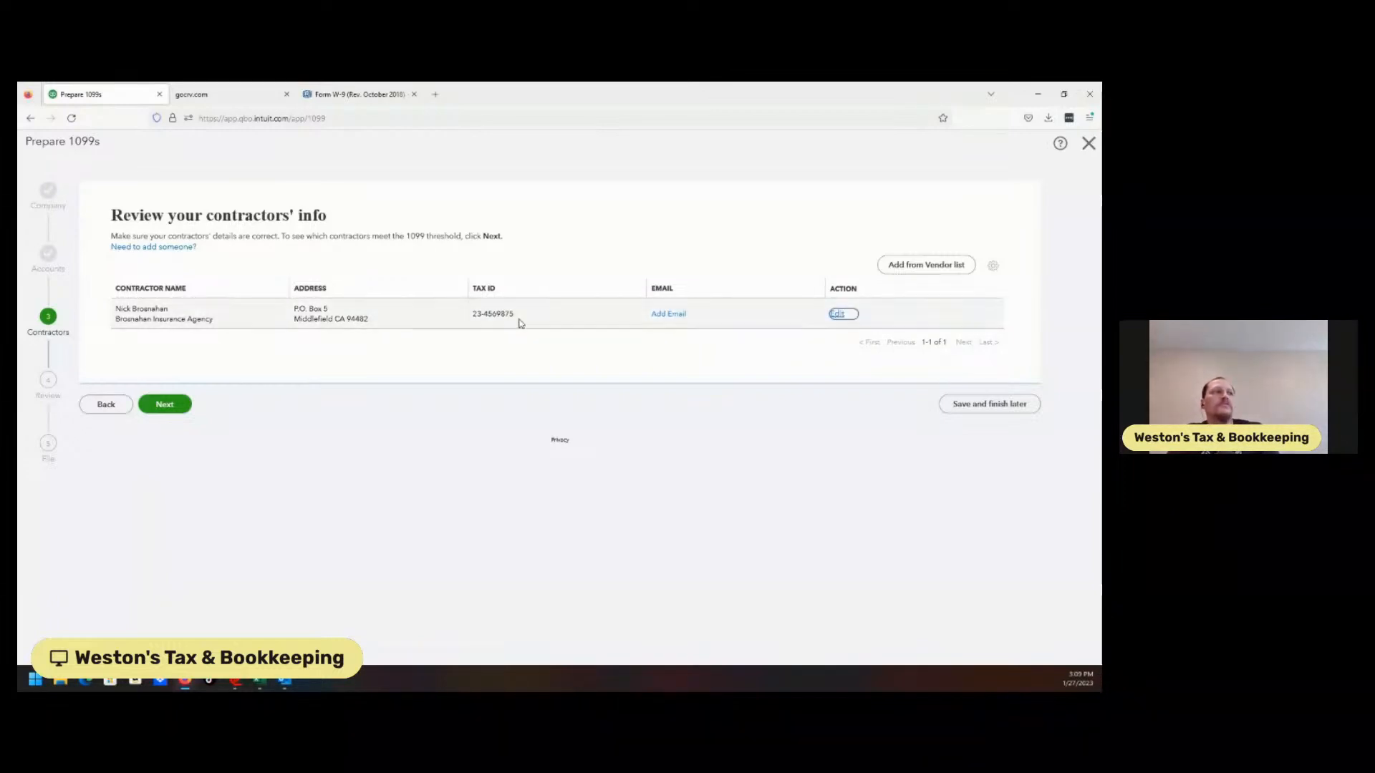
click(837, 315)
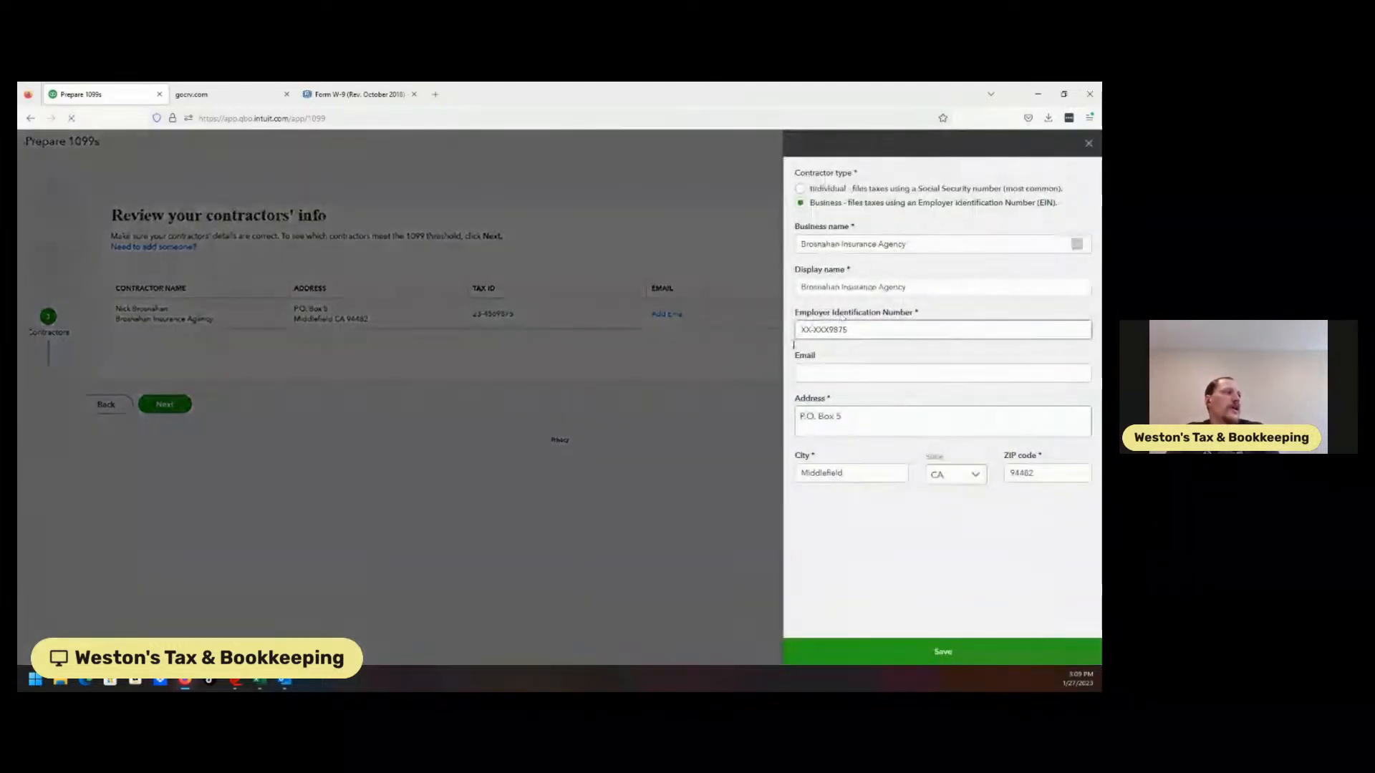
click(838, 372)
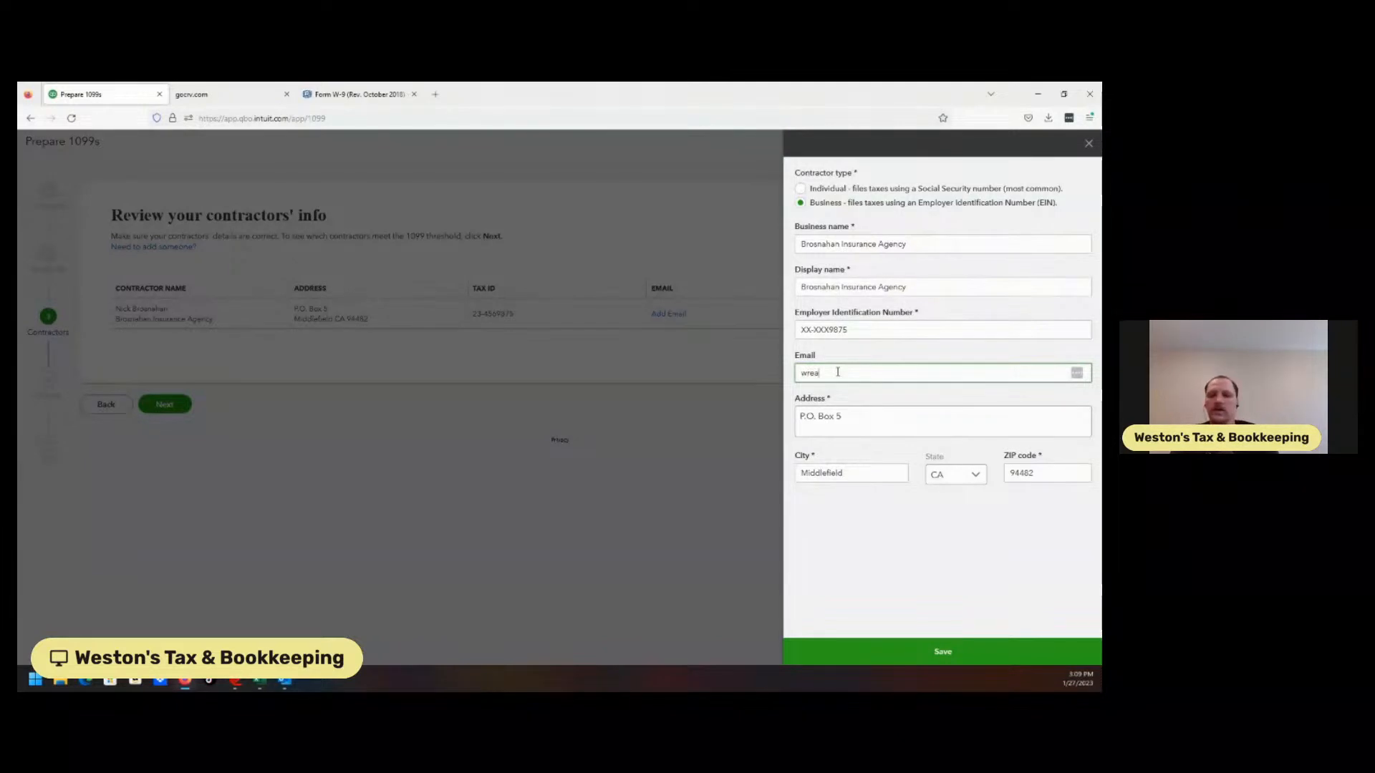
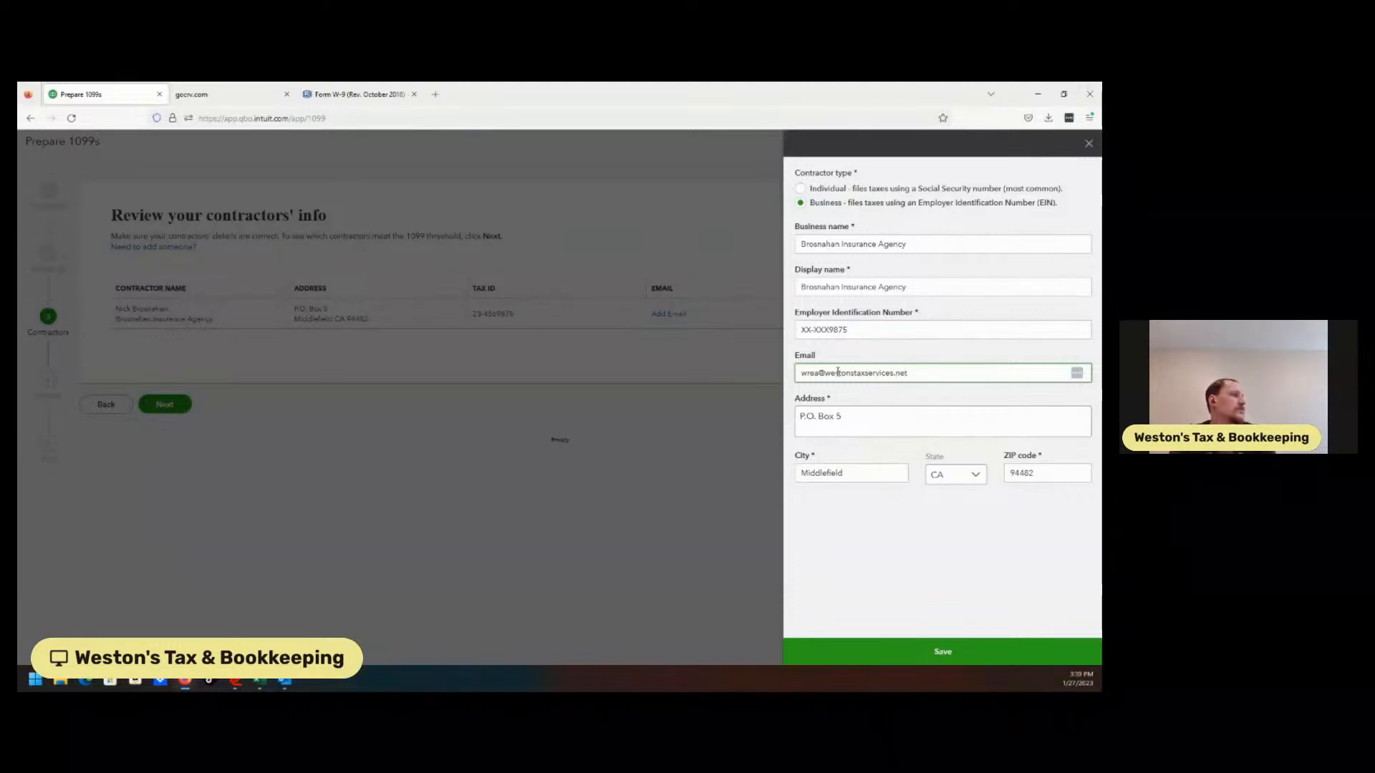
click(941, 651)
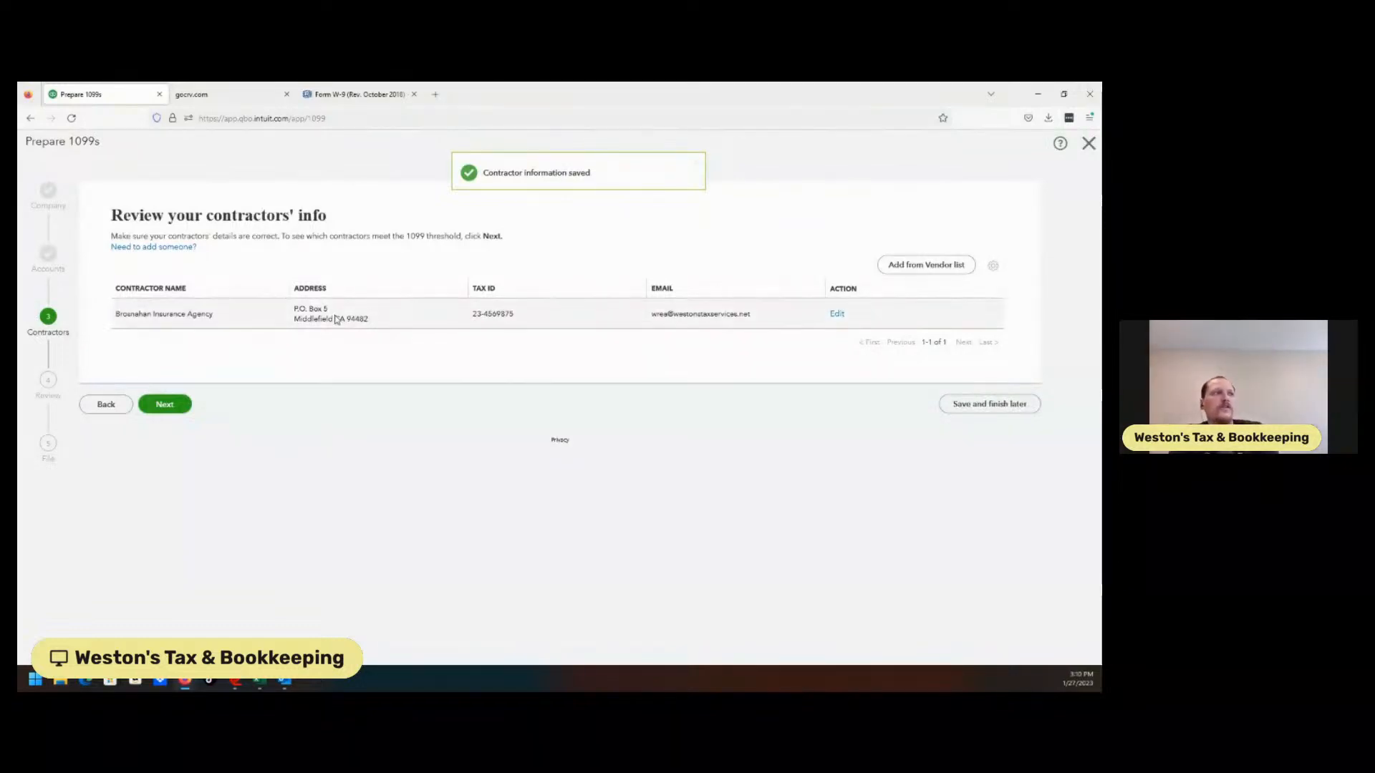
Correct the contractor's mailing address, save, and advance to the payments check
click(839, 315)
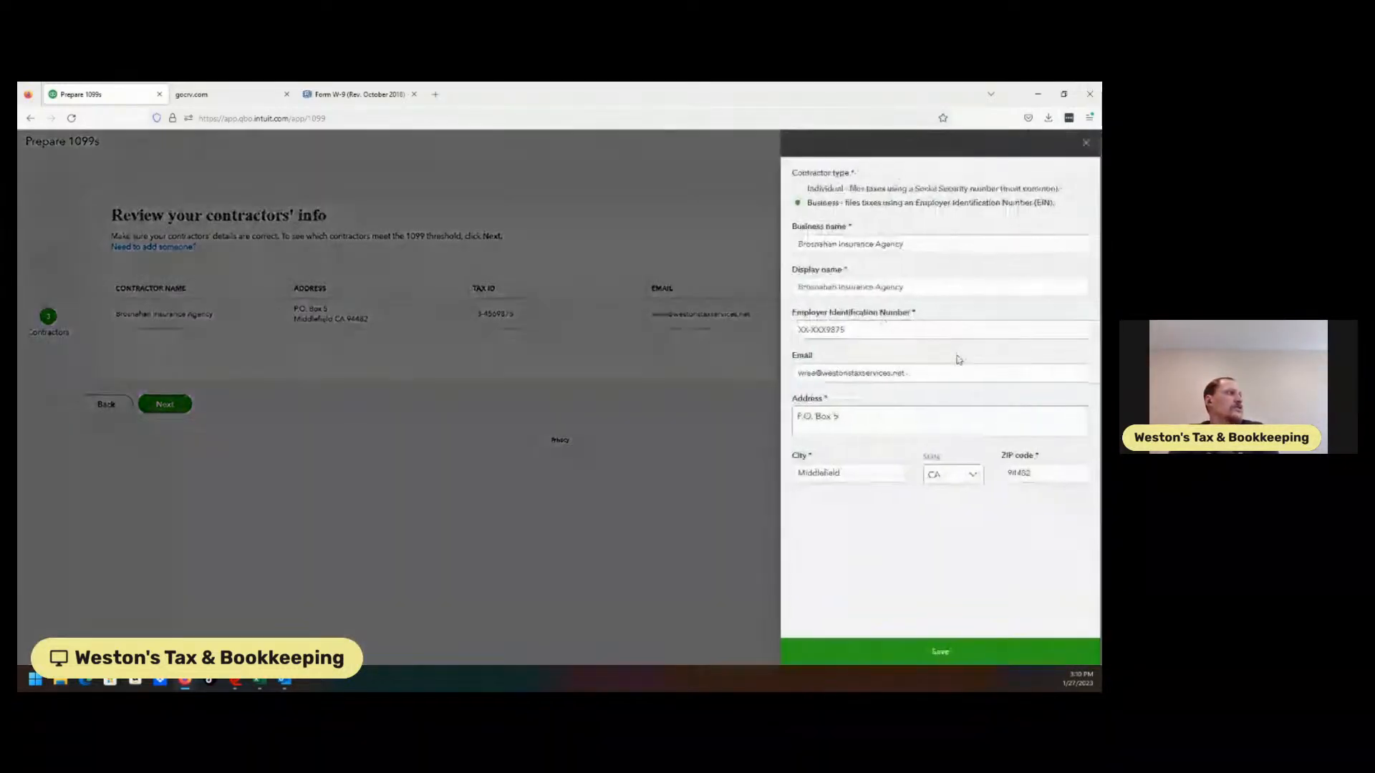
click(898, 416)
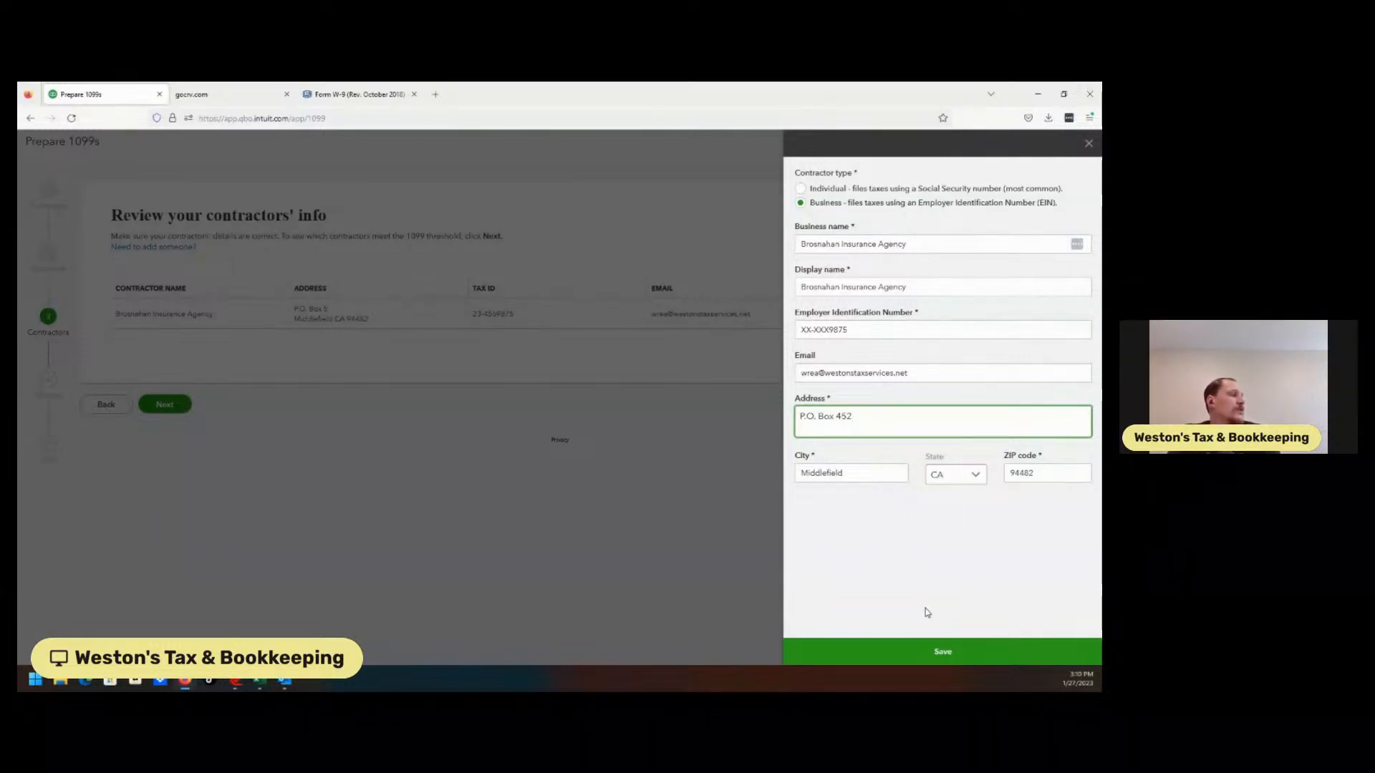
click(945, 650)
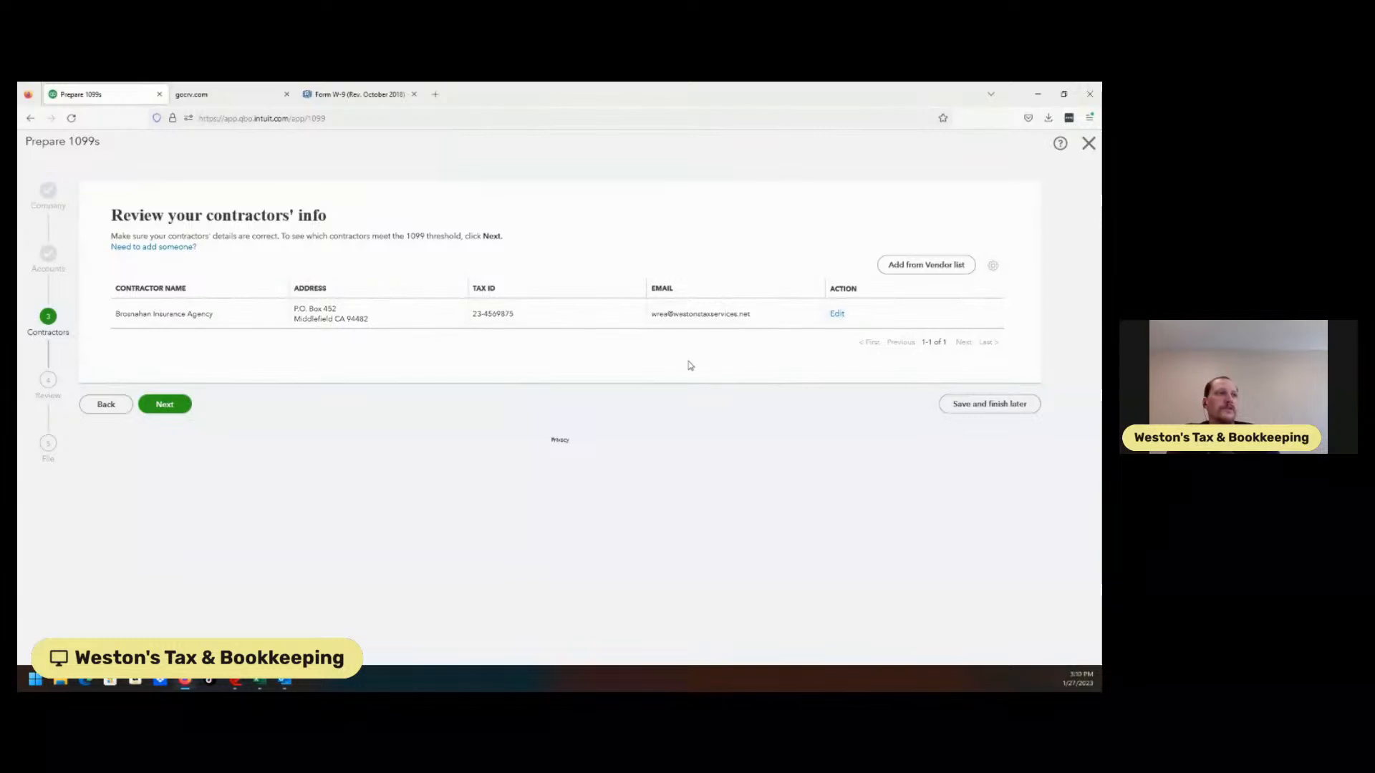
click(165, 404)
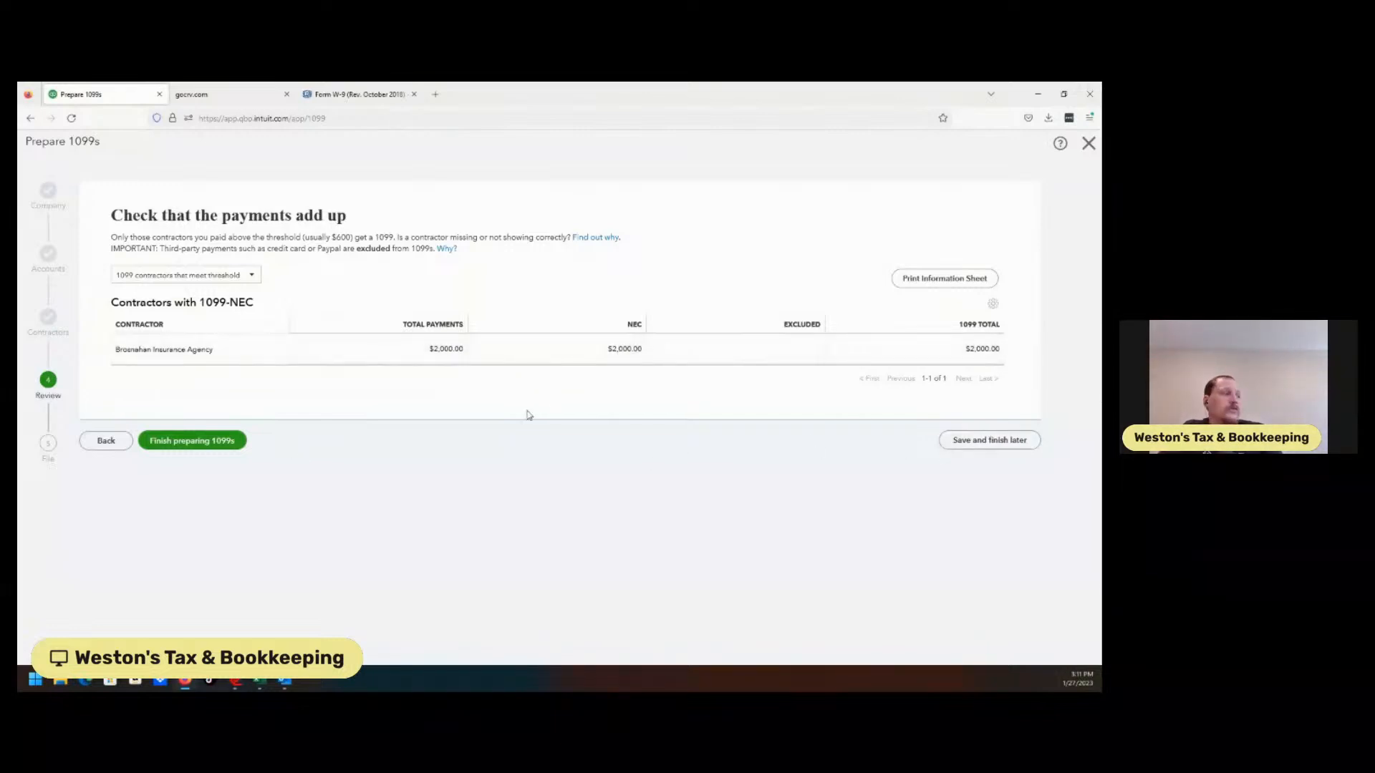
Choose 'Save and finish later' for the 1099s and close the filing page
click(1011, 440)
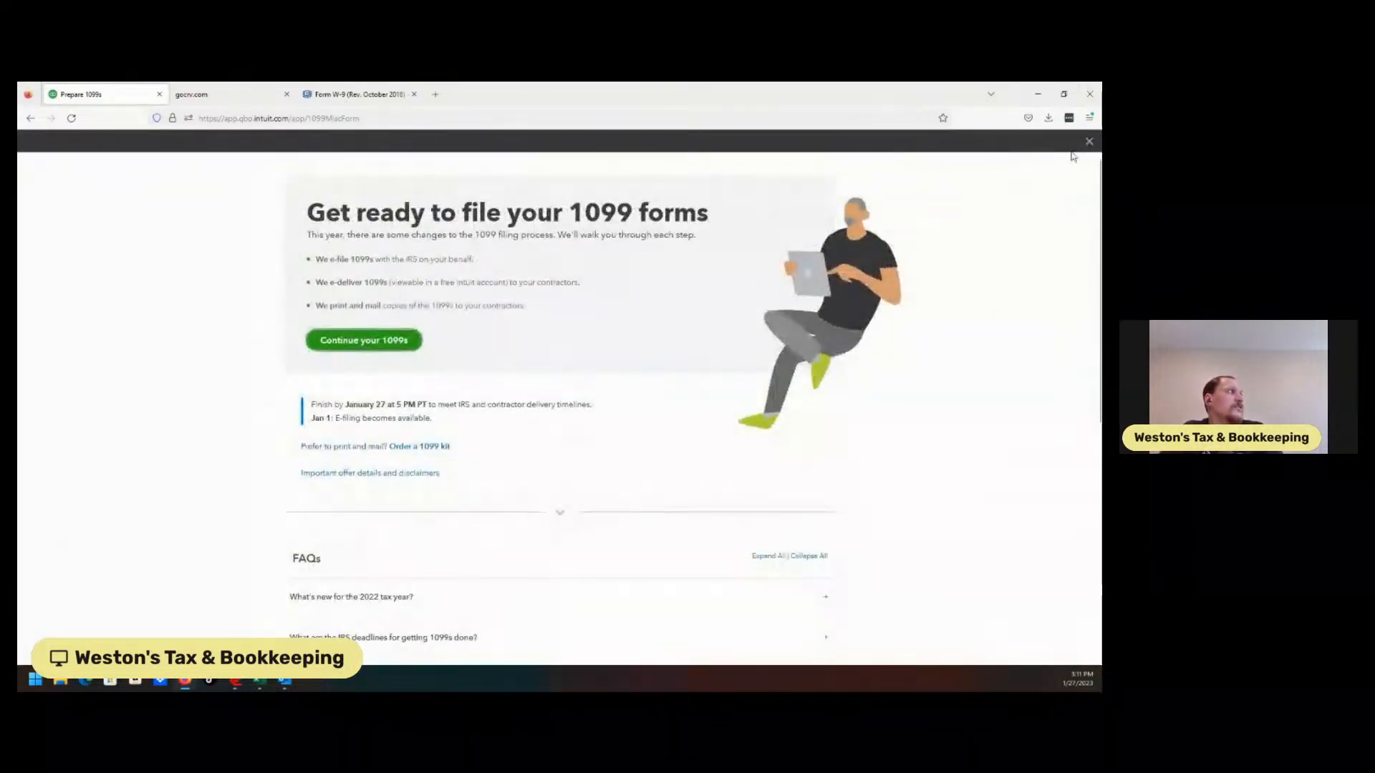
click(1087, 143)
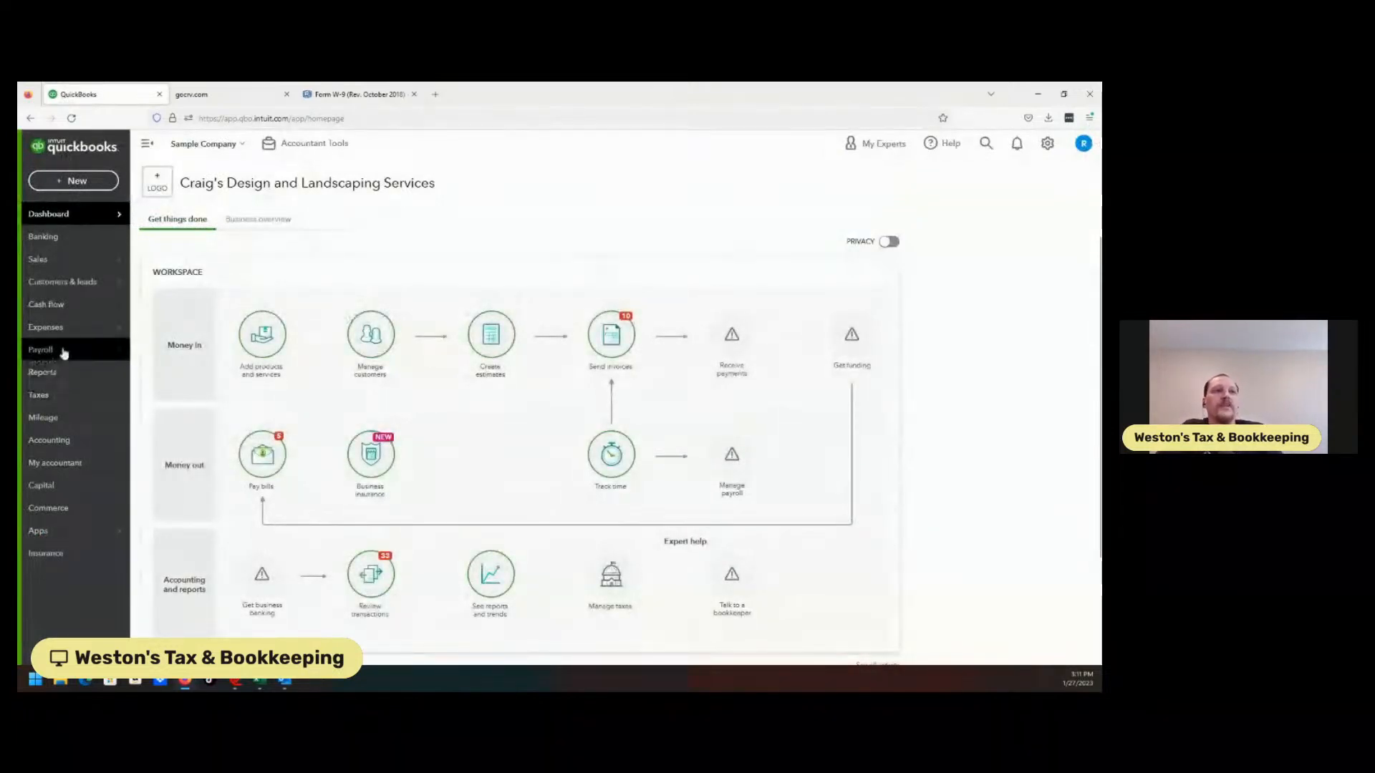
Open Brosnahan Insurance Agency under Vendors and copy its $2,000.00 Opening Balance bill
mouse_move(98, 329)
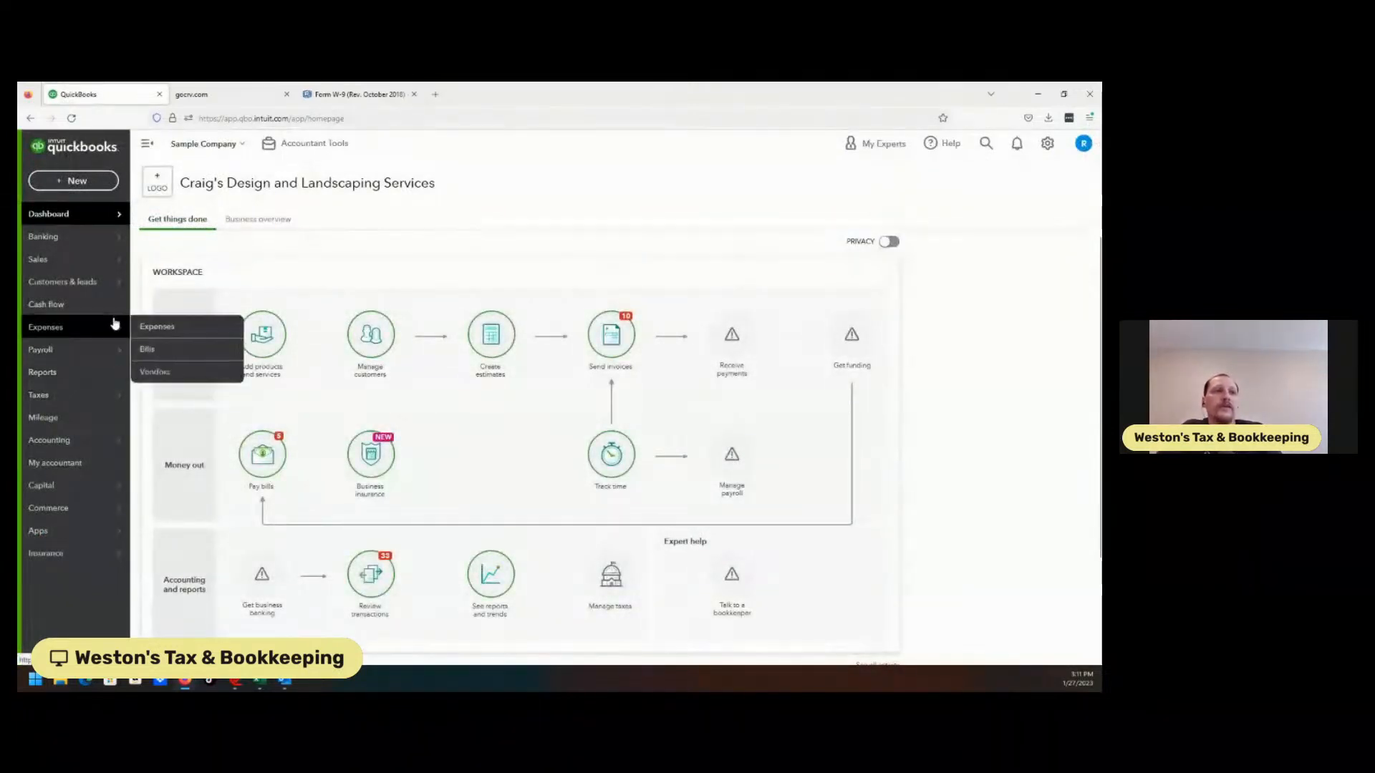
click(164, 372)
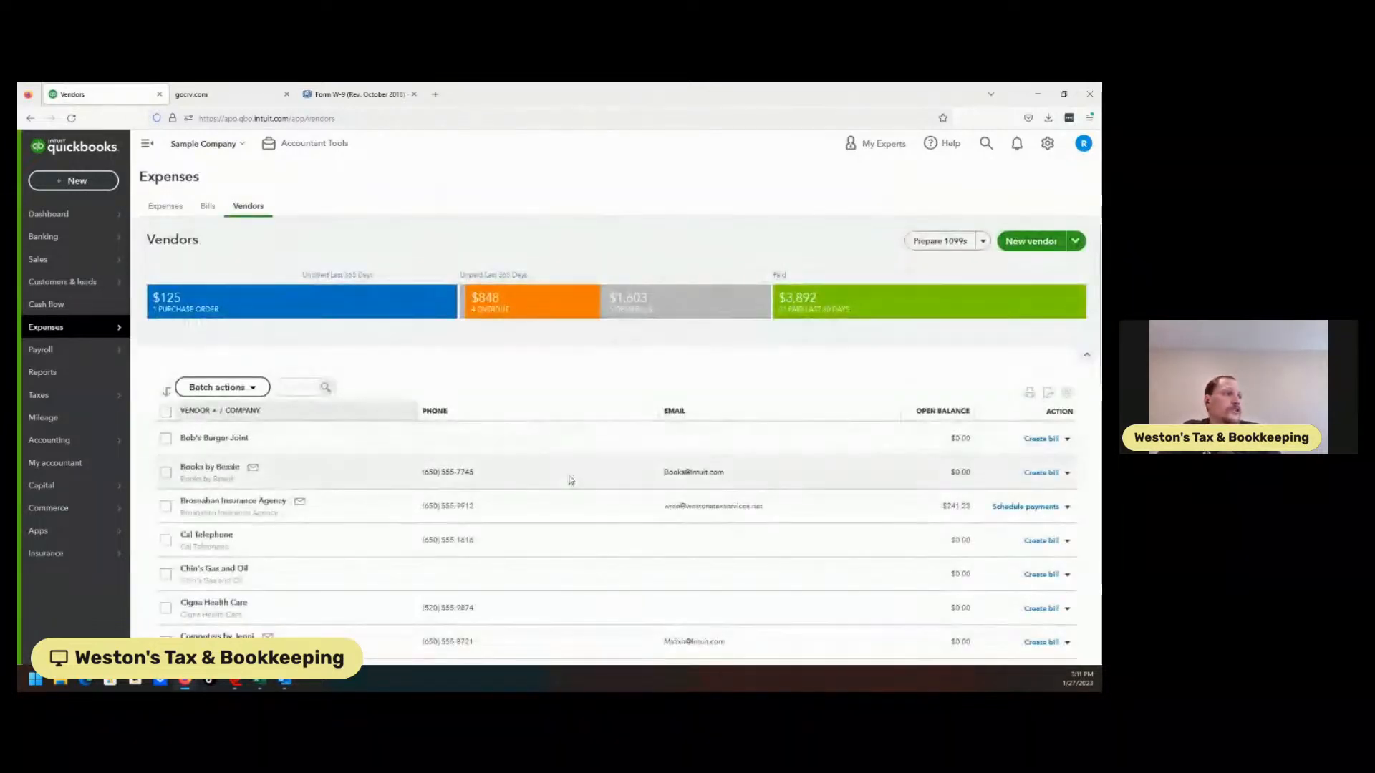
click(231, 504)
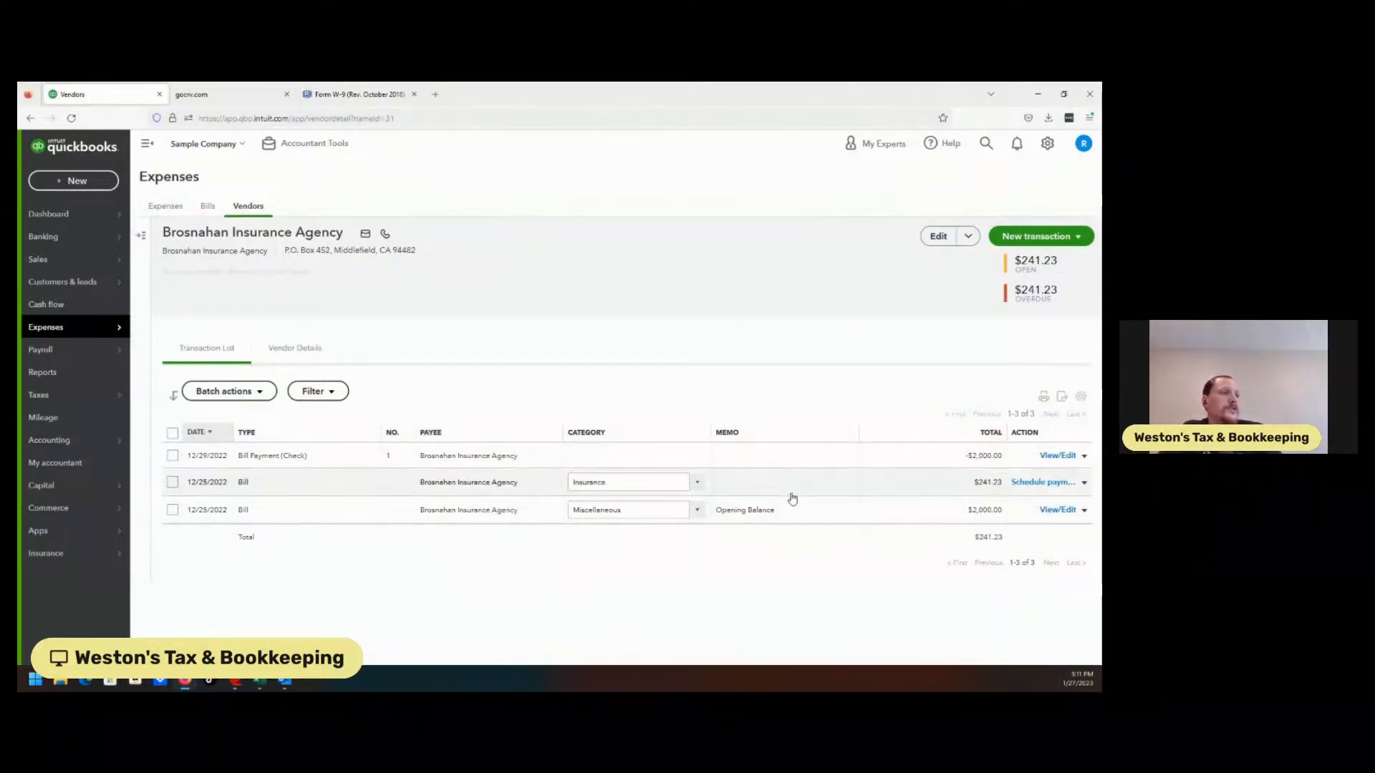
click(1085, 512)
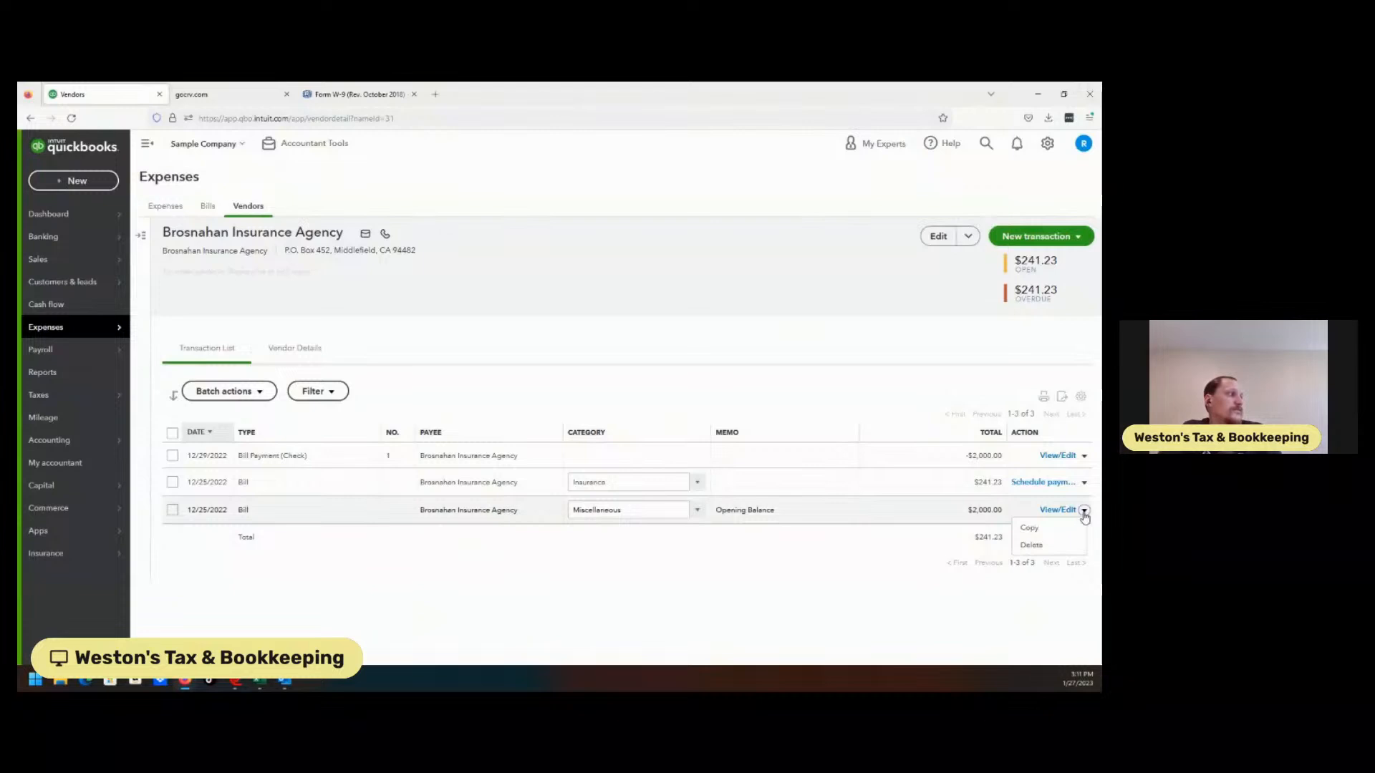
click(1029, 529)
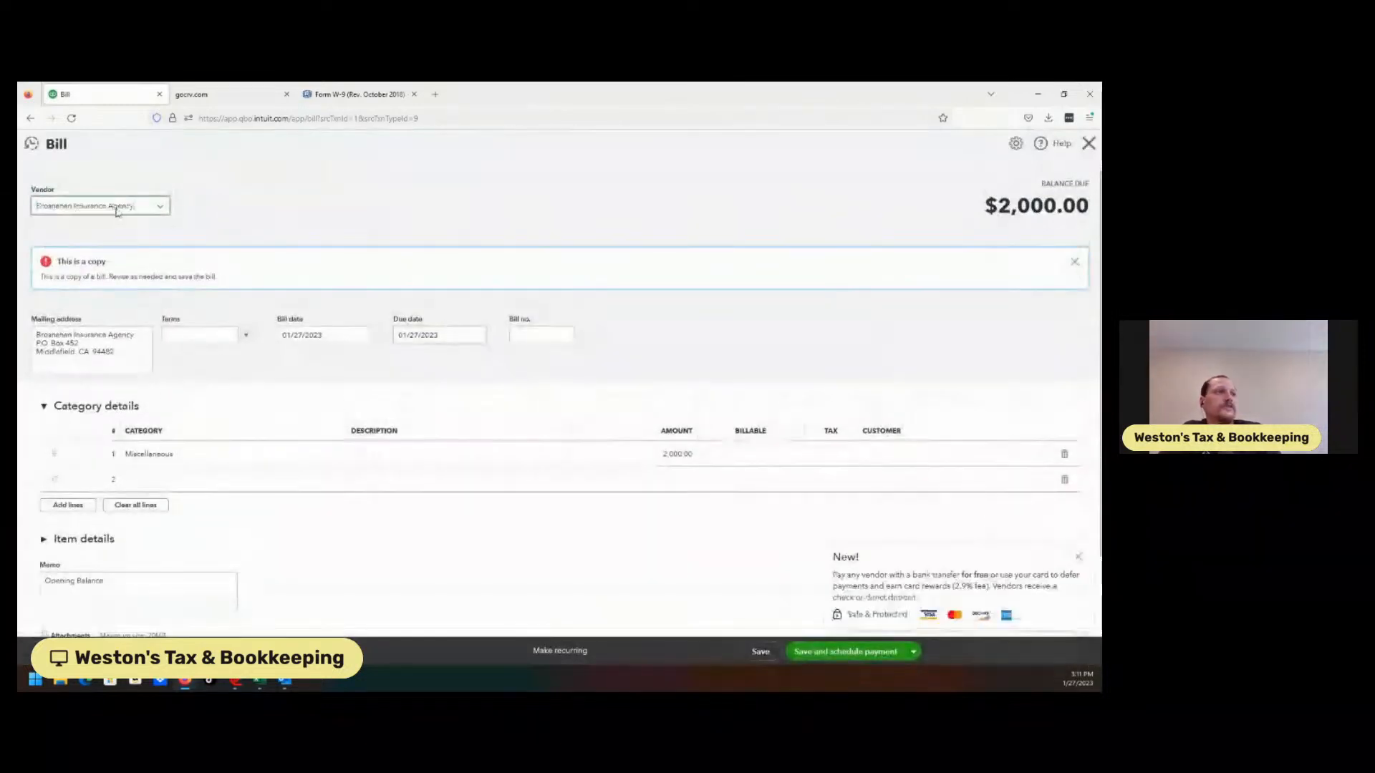
Change the copied bill's amount to 3,000.00, date it 12/21/2022, and save and close
click(665, 487)
text(30)
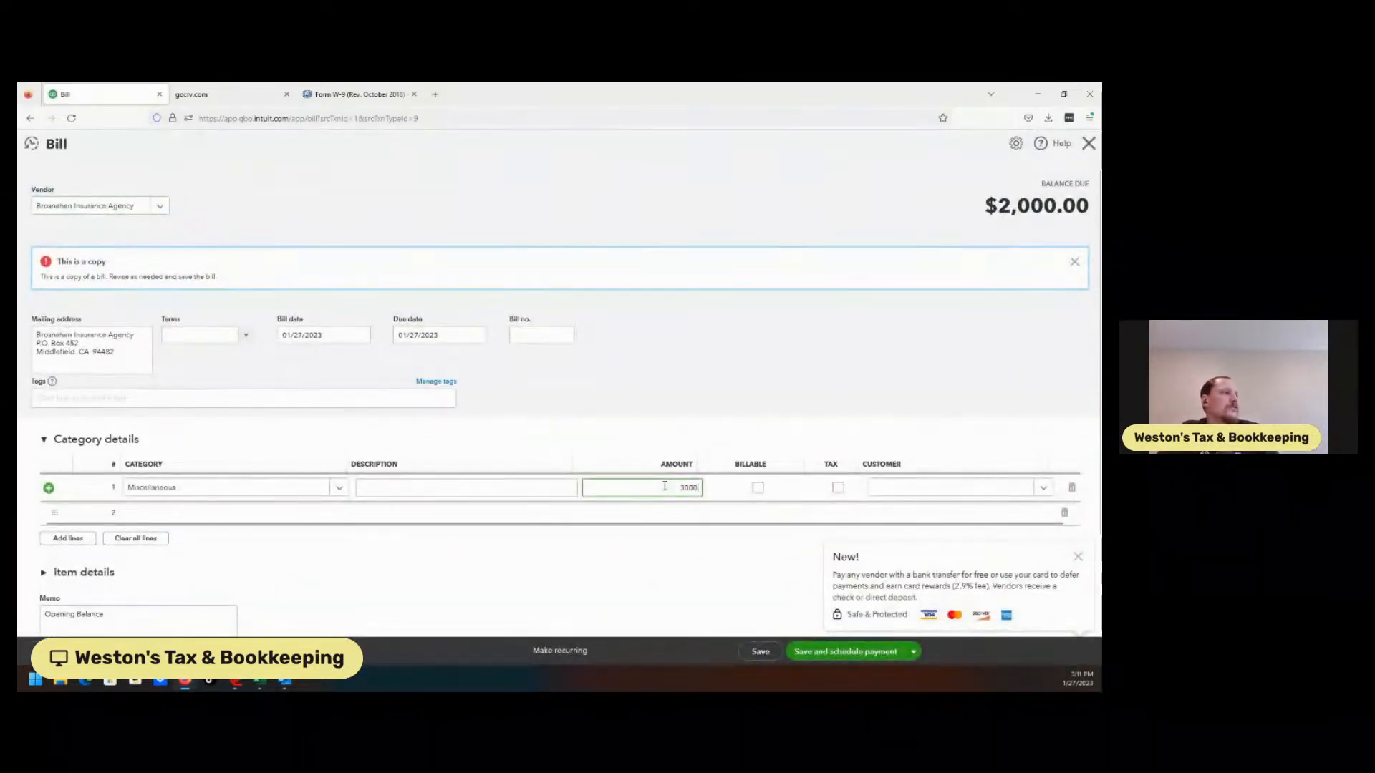
click(654, 414)
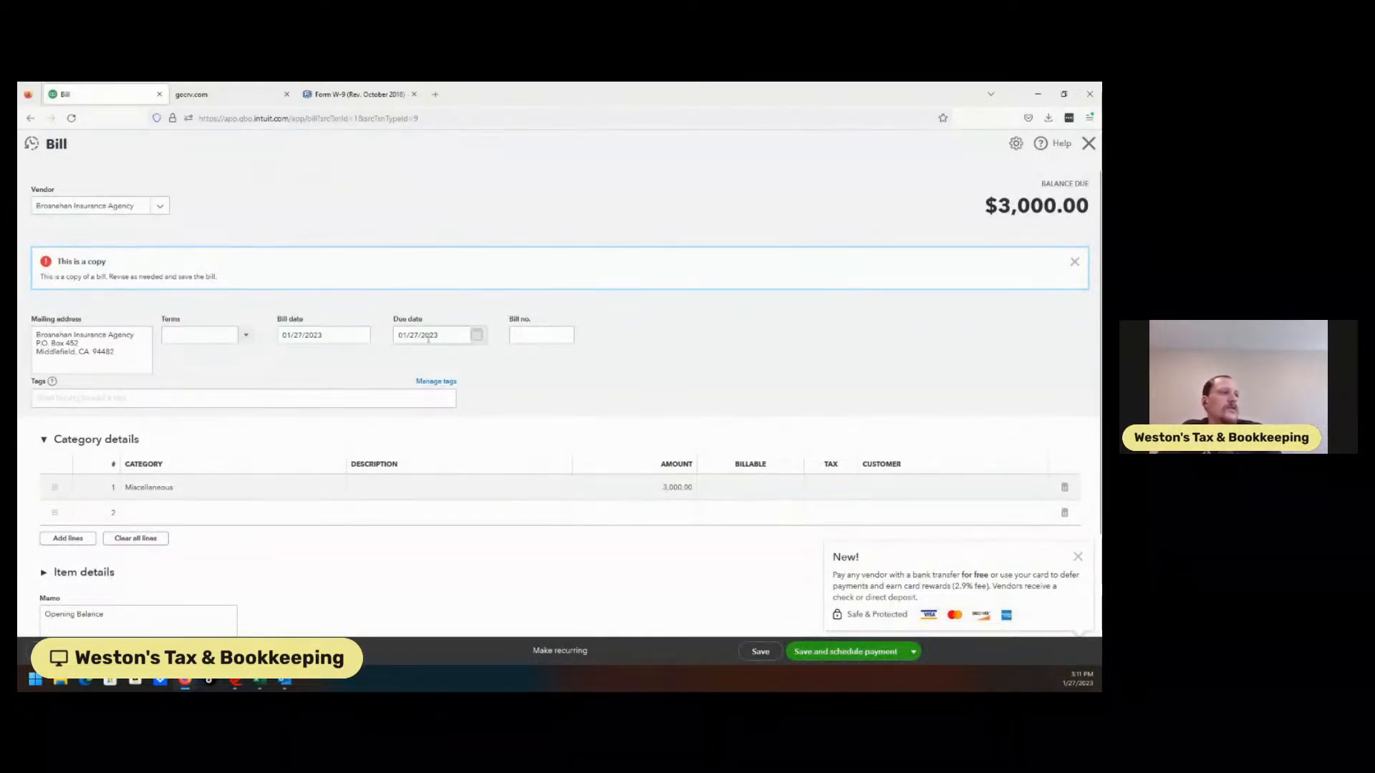
click(361, 335)
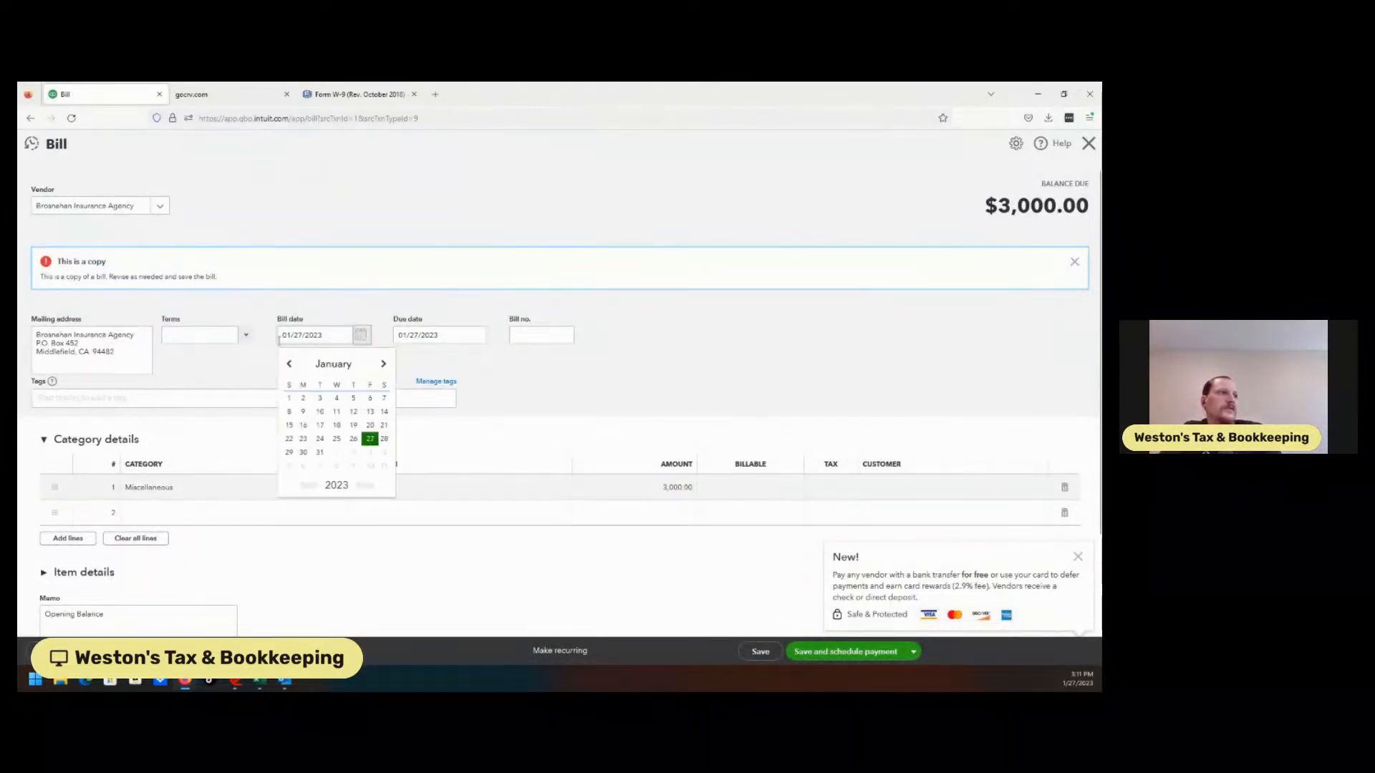
click(290, 366)
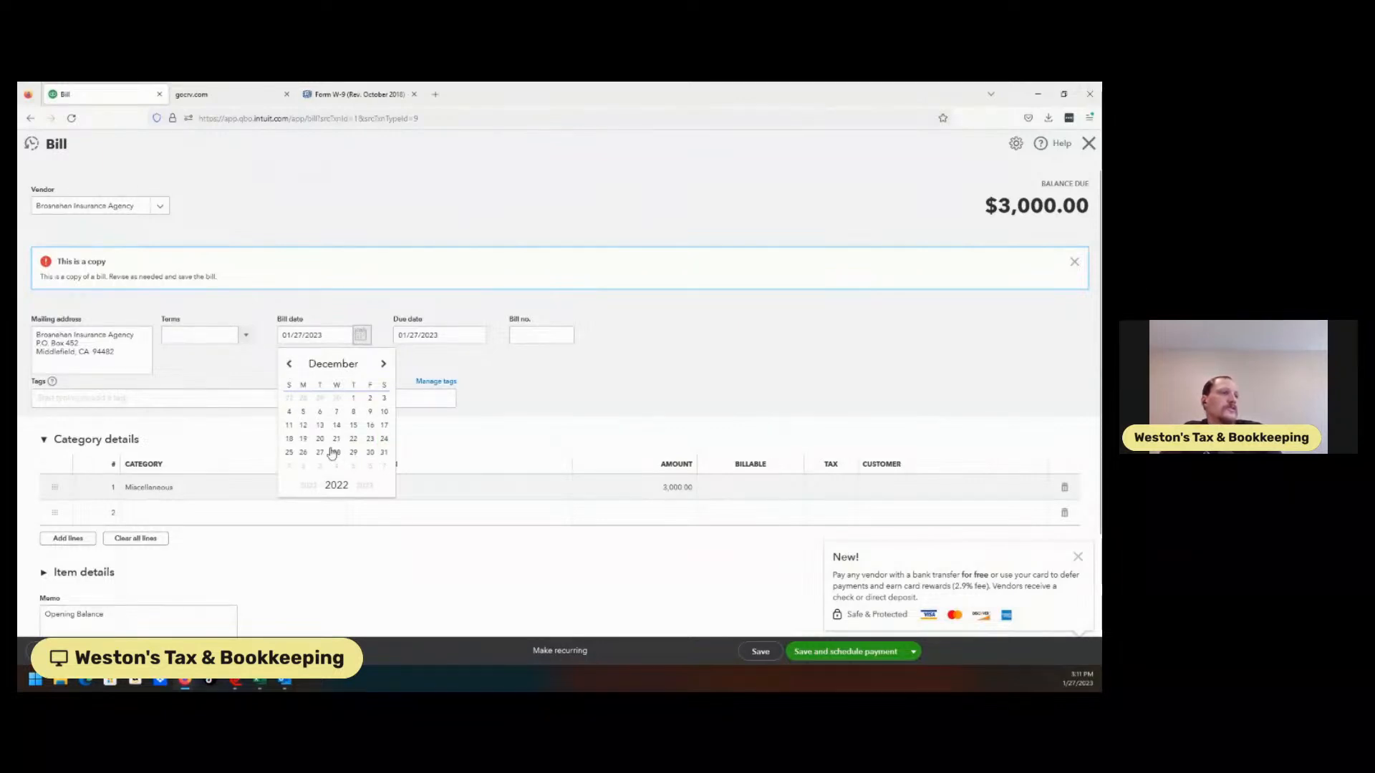
click(336, 440)
click(634, 426)
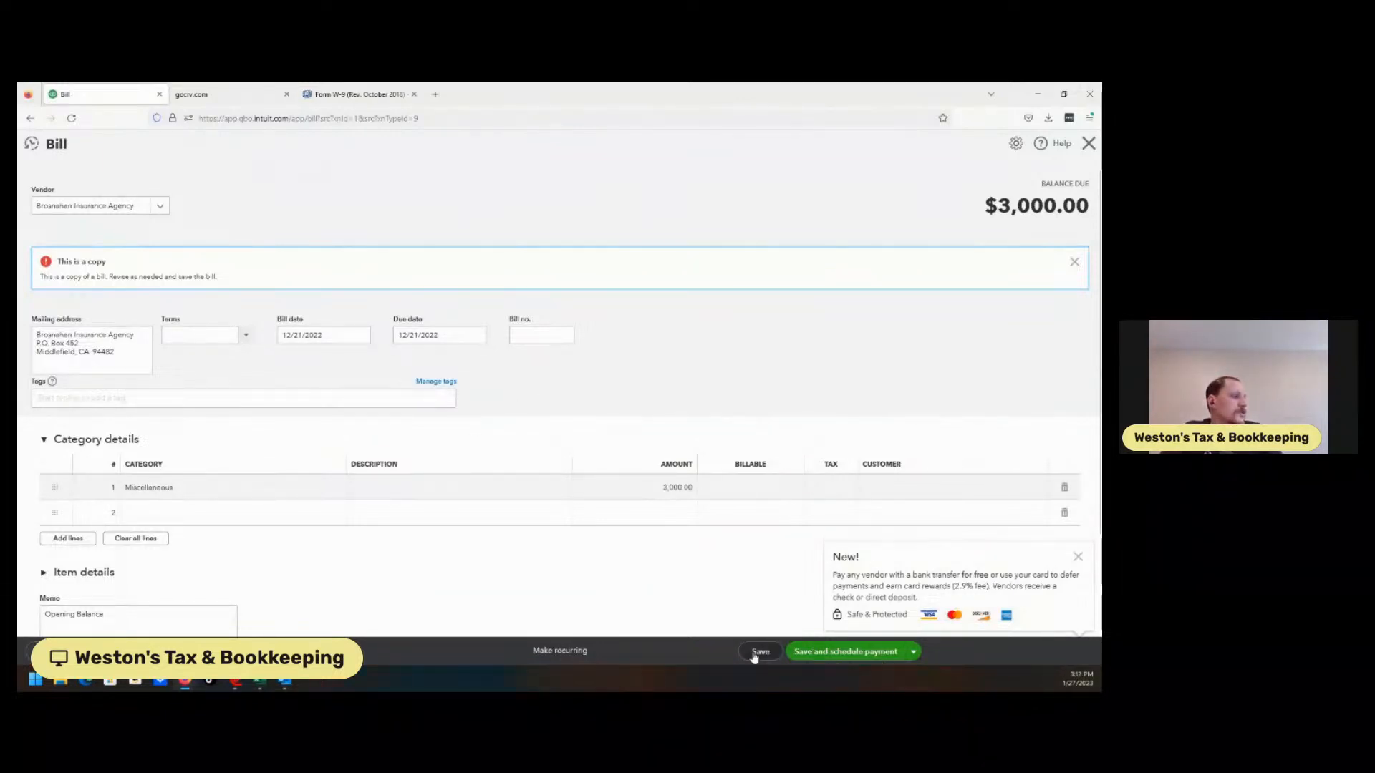
click(913, 652)
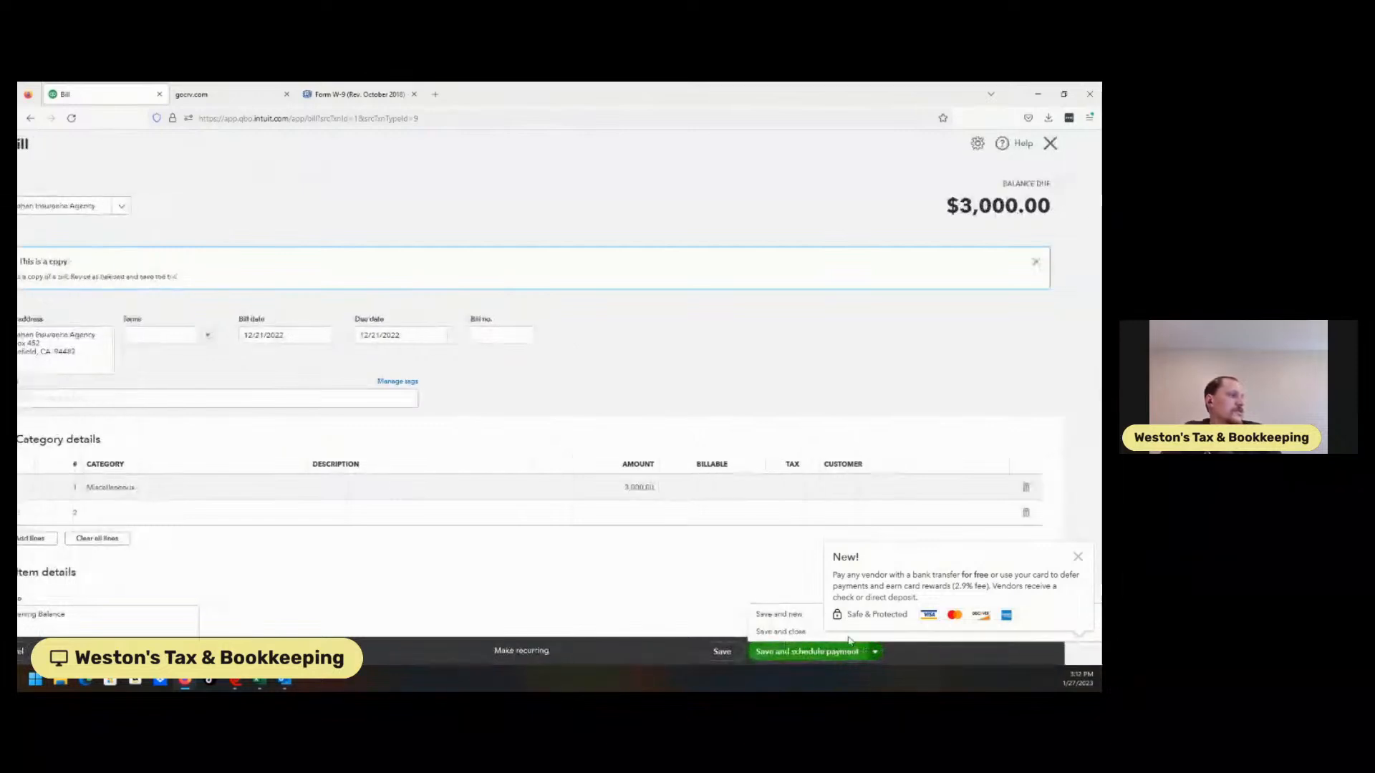
click(796, 632)
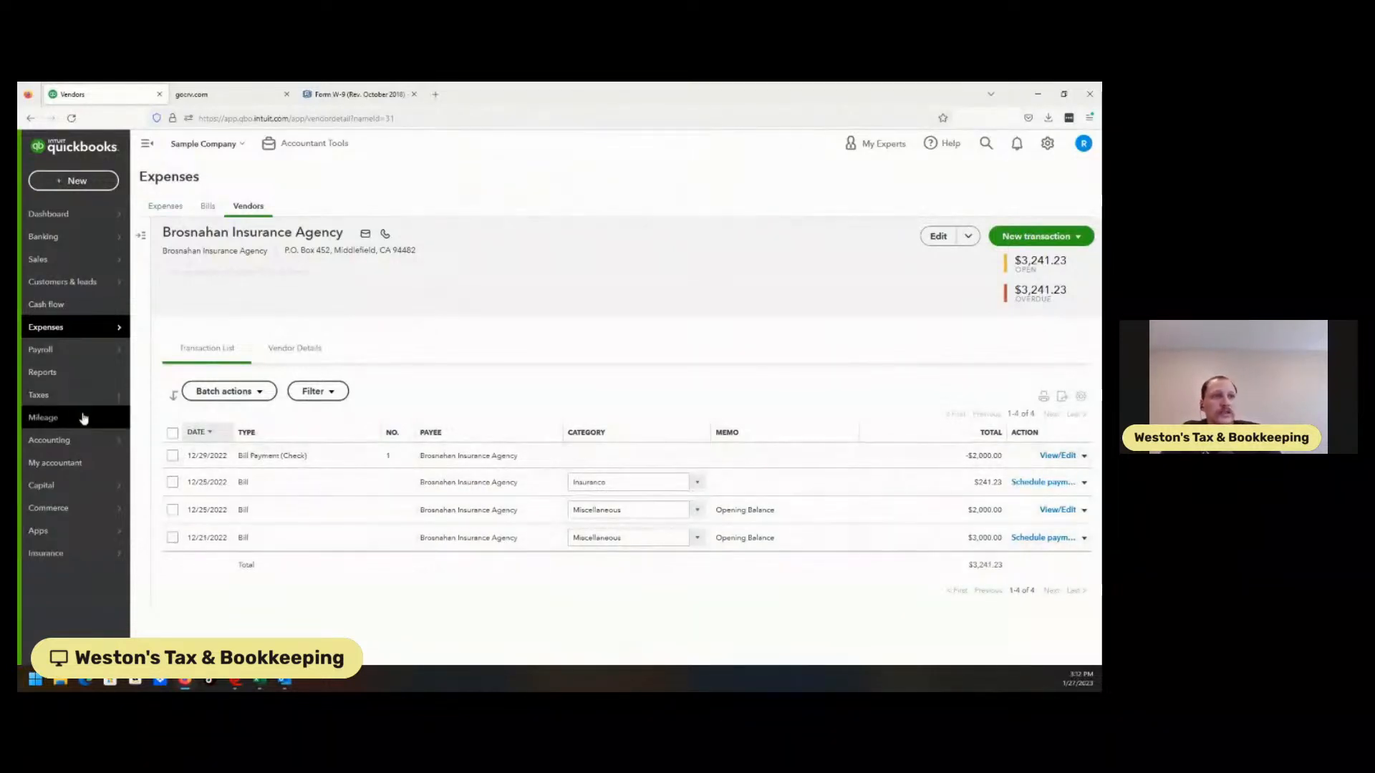
Resume preparing the 1099s and step back, then forward, to the payment review page
mouse_move(80, 404)
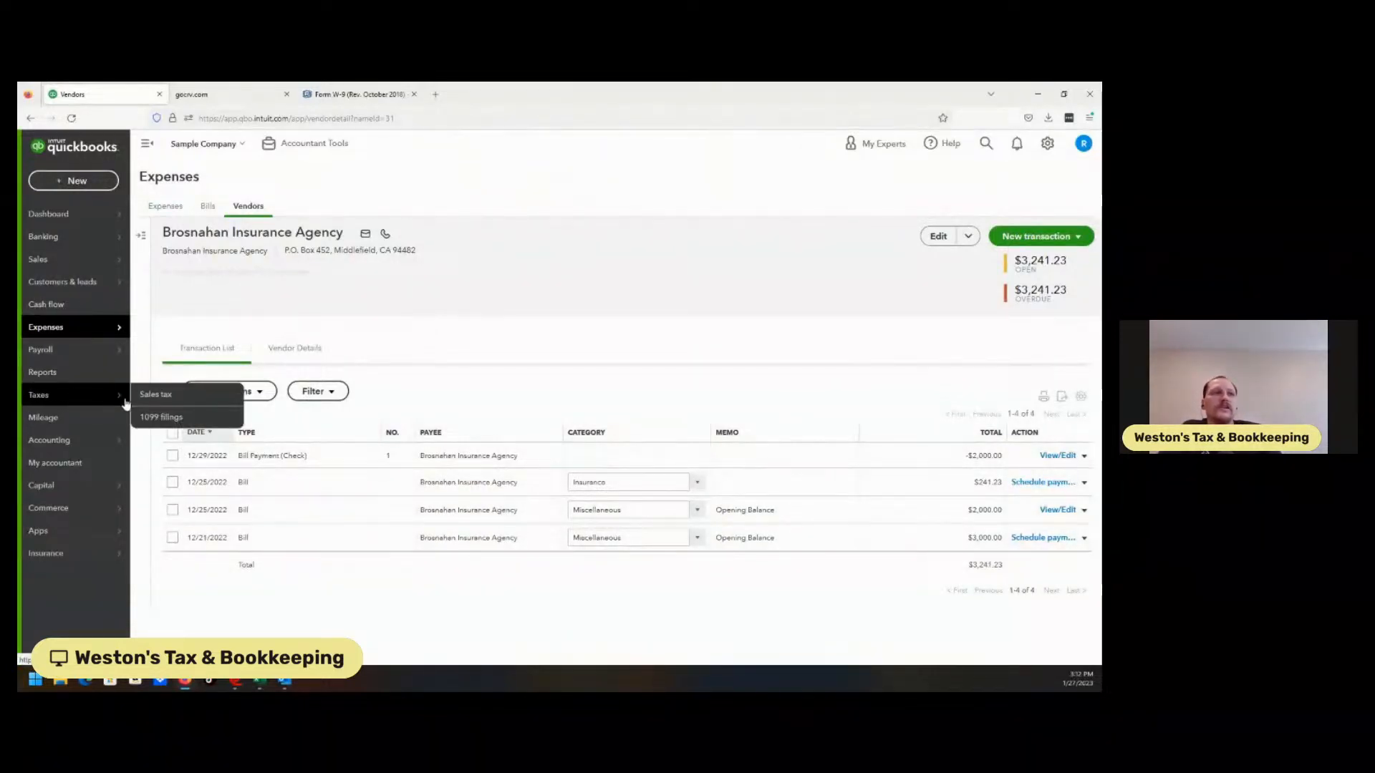
click(162, 416)
click(427, 403)
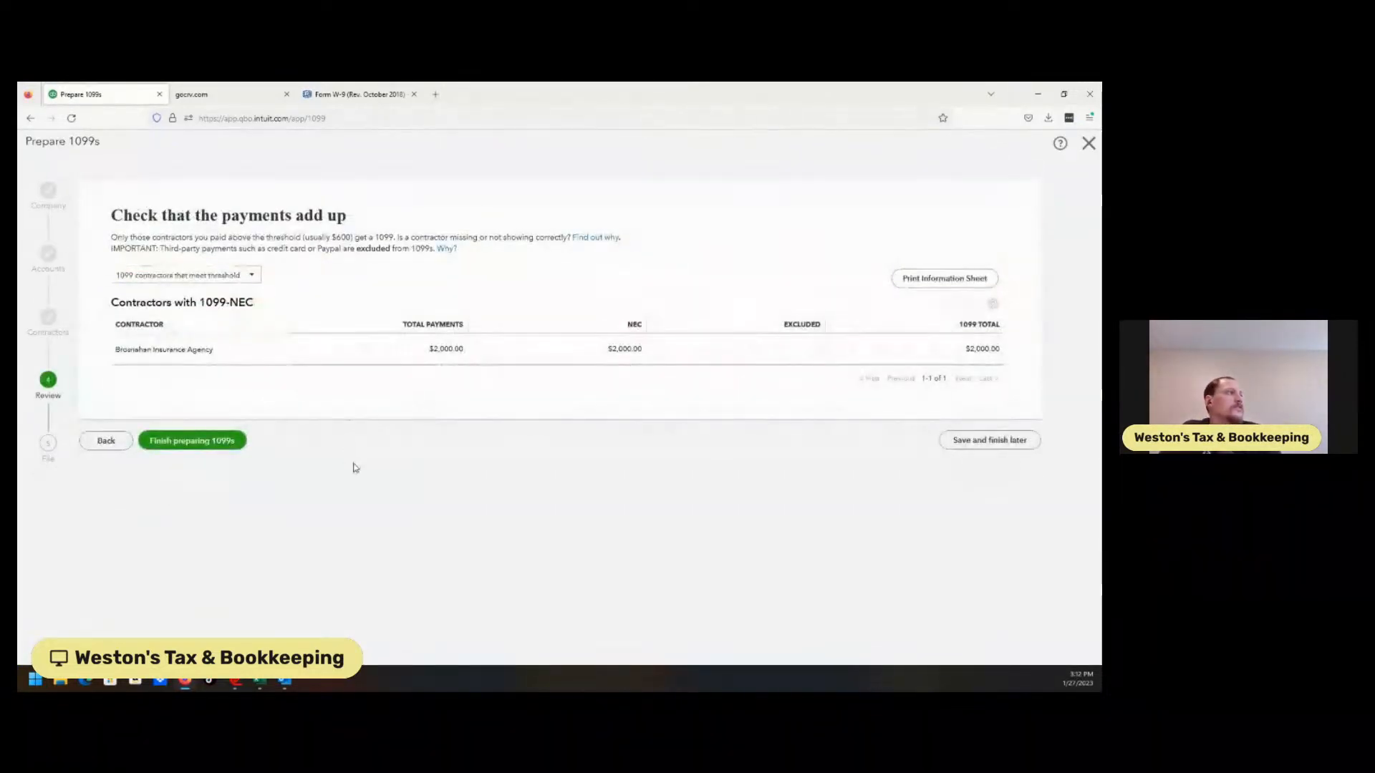
click(107, 442)
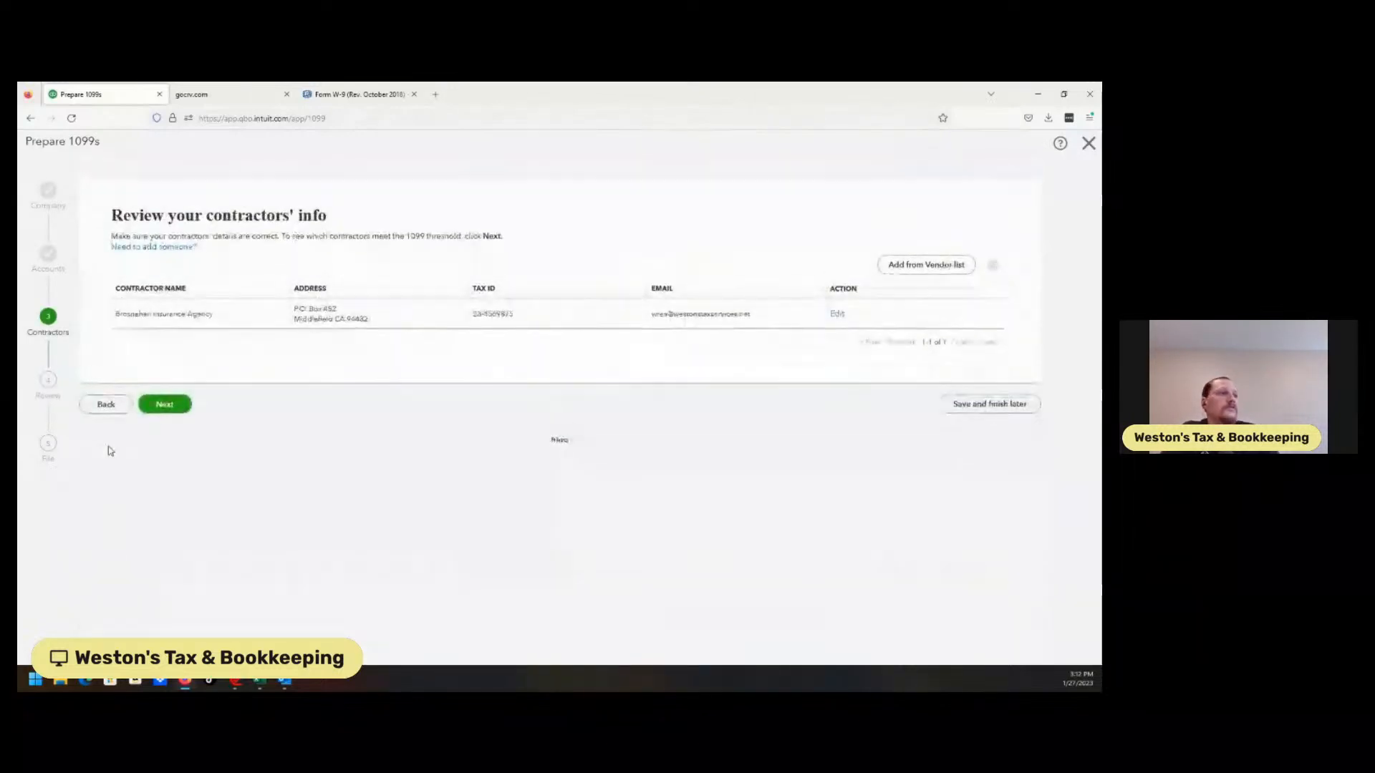
click(154, 405)
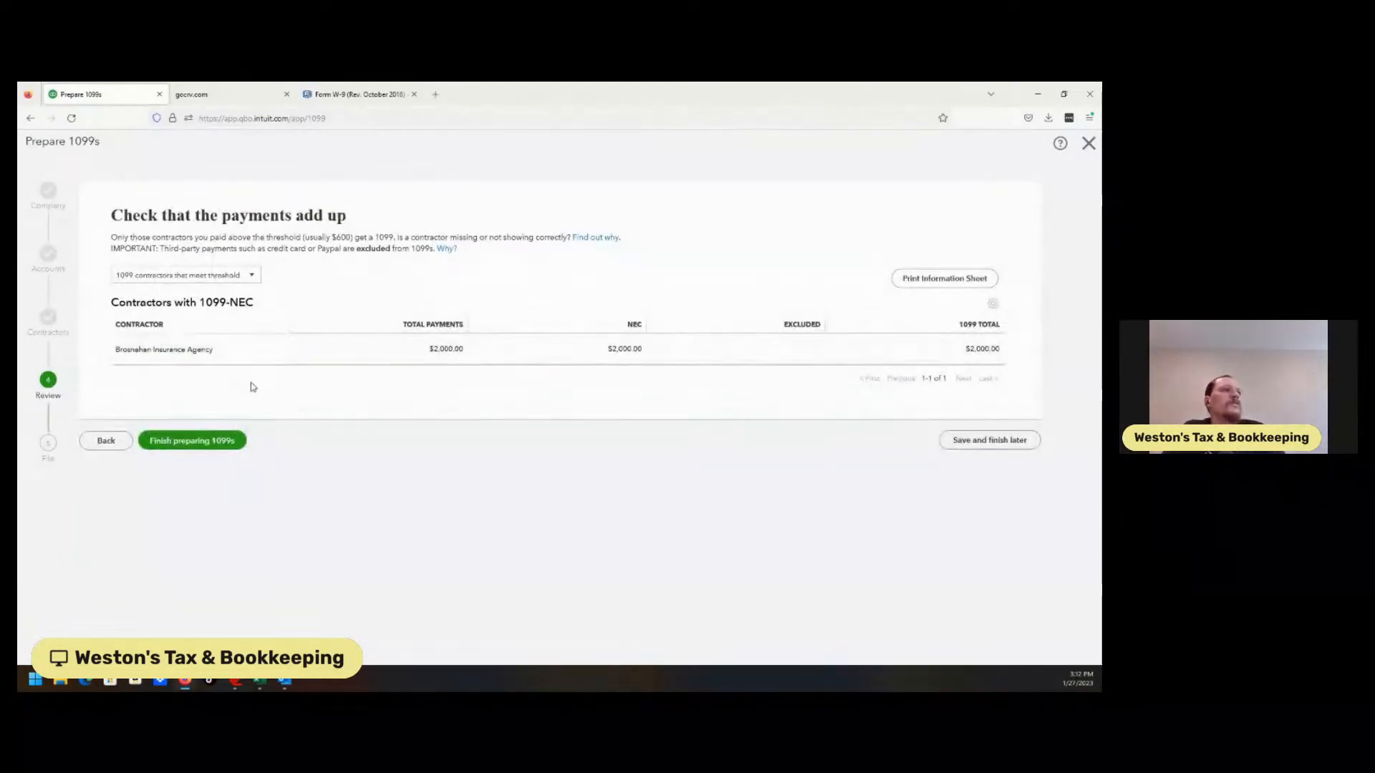
Filter the payments to 'Contractors not marked for 1099', then exit to the dashboard
click(228, 284)
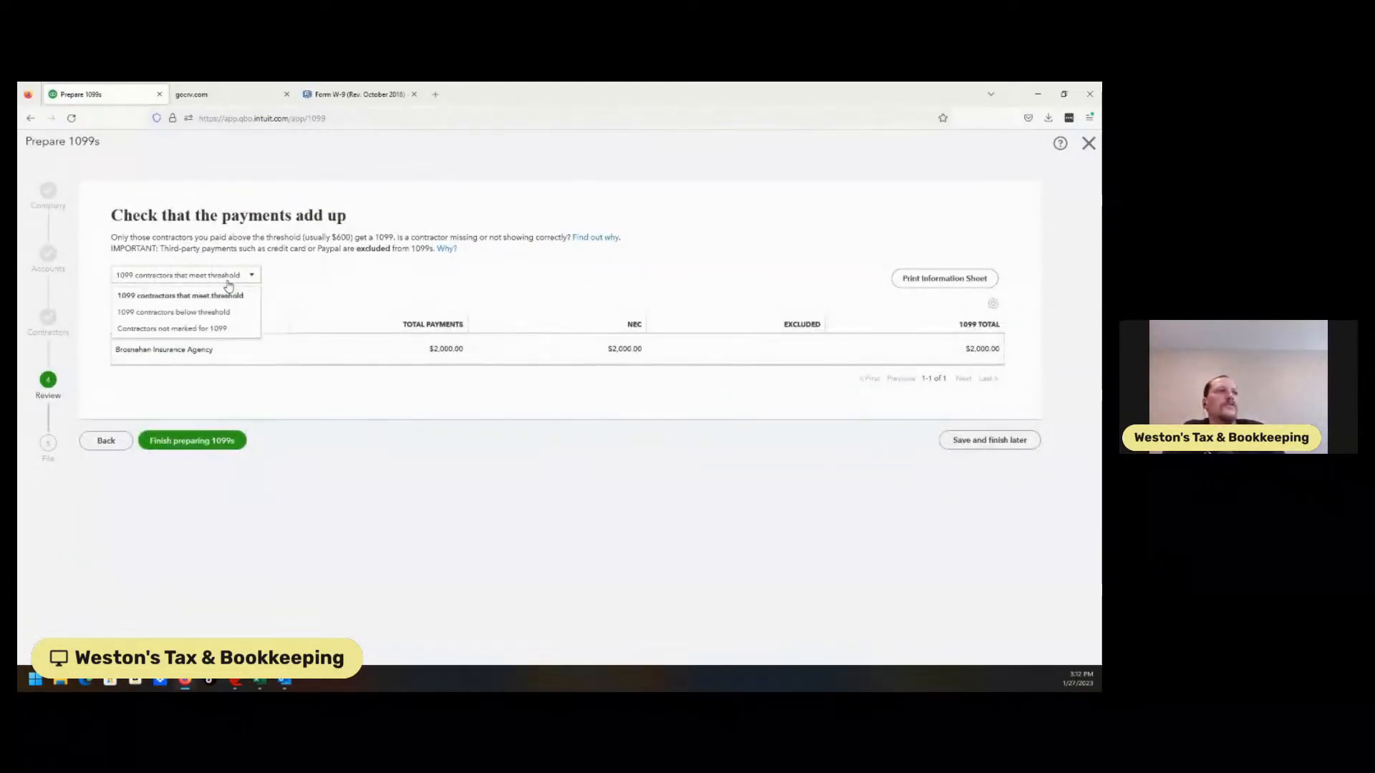
click(203, 331)
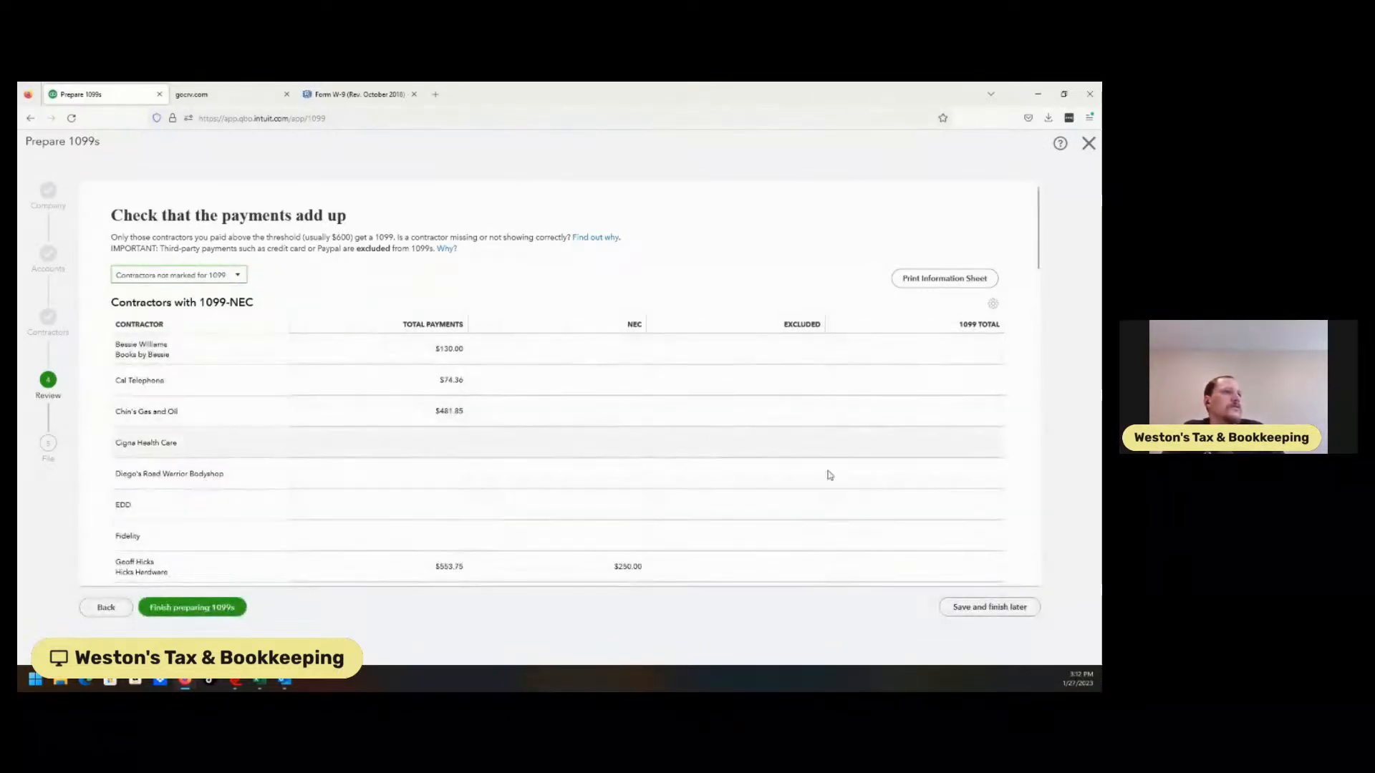
click(234, 279)
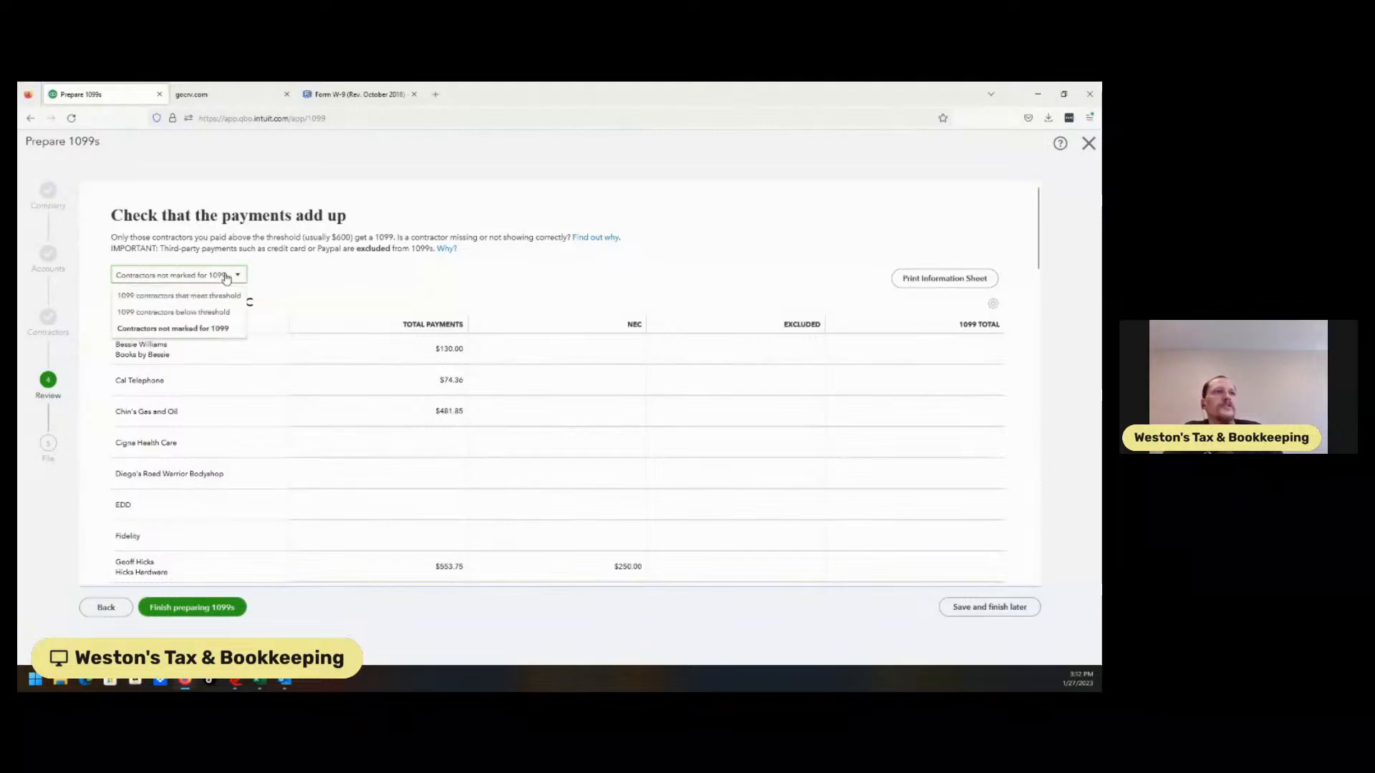
click(206, 331)
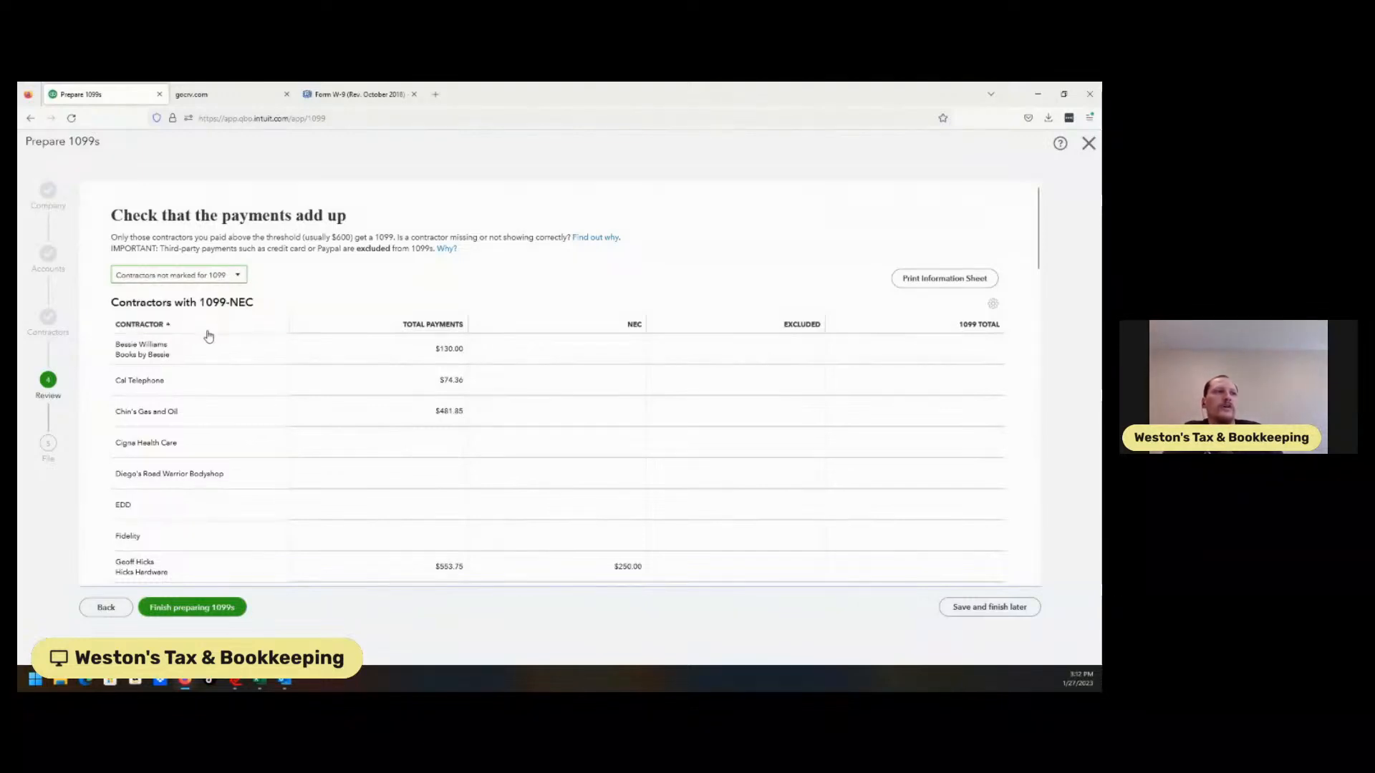
click(1089, 144)
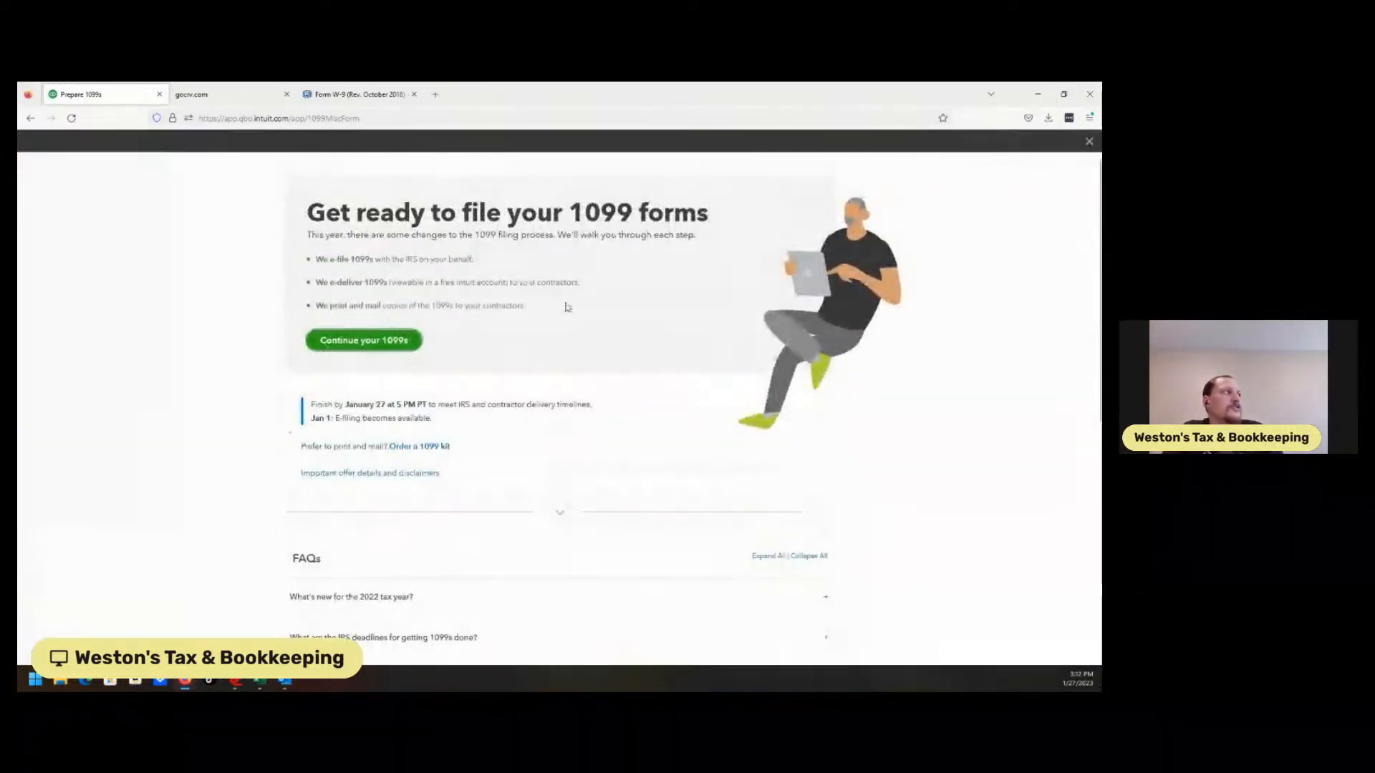
click(1088, 142)
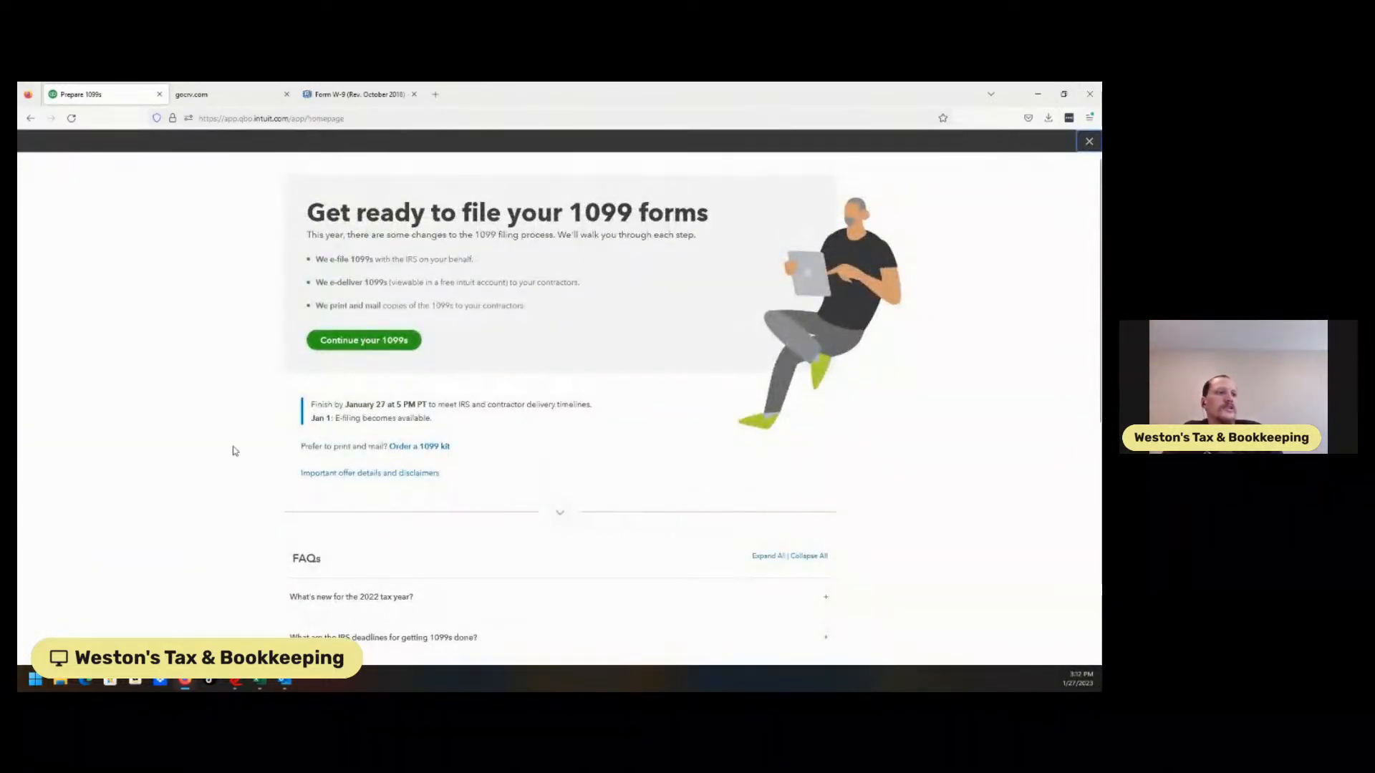
Open Brosnahan Insurance Agency from Vendors, check its 1099 tracking in the editor, and save
mouse_move(60, 342)
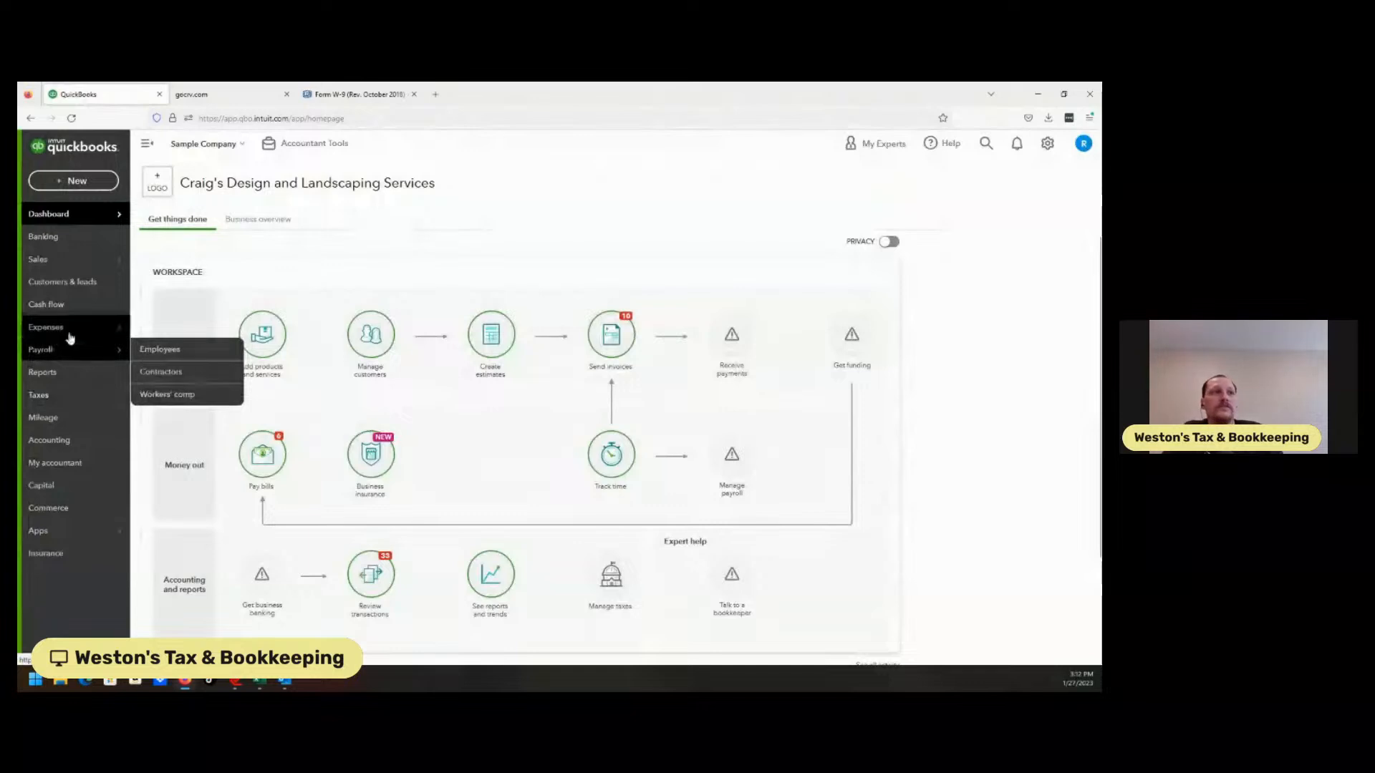
click(156, 372)
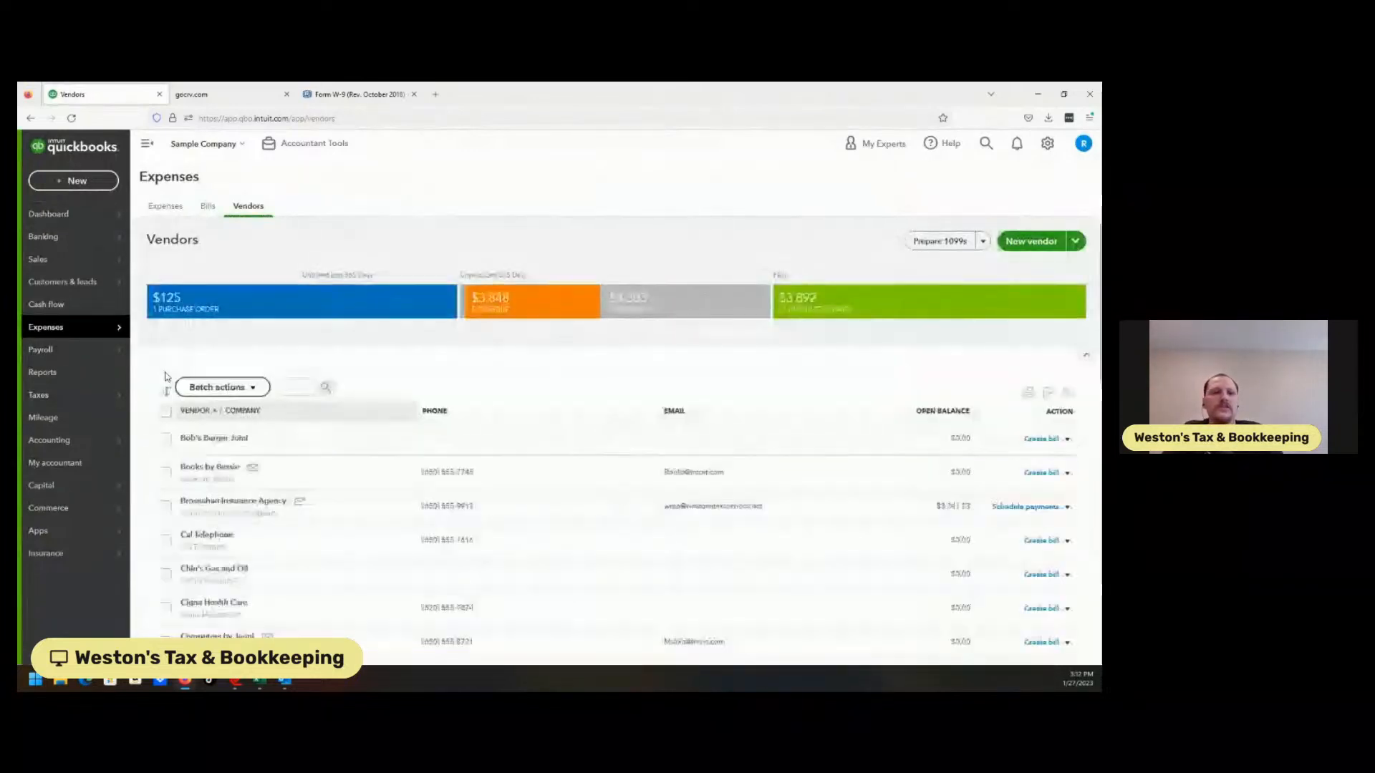
click(260, 501)
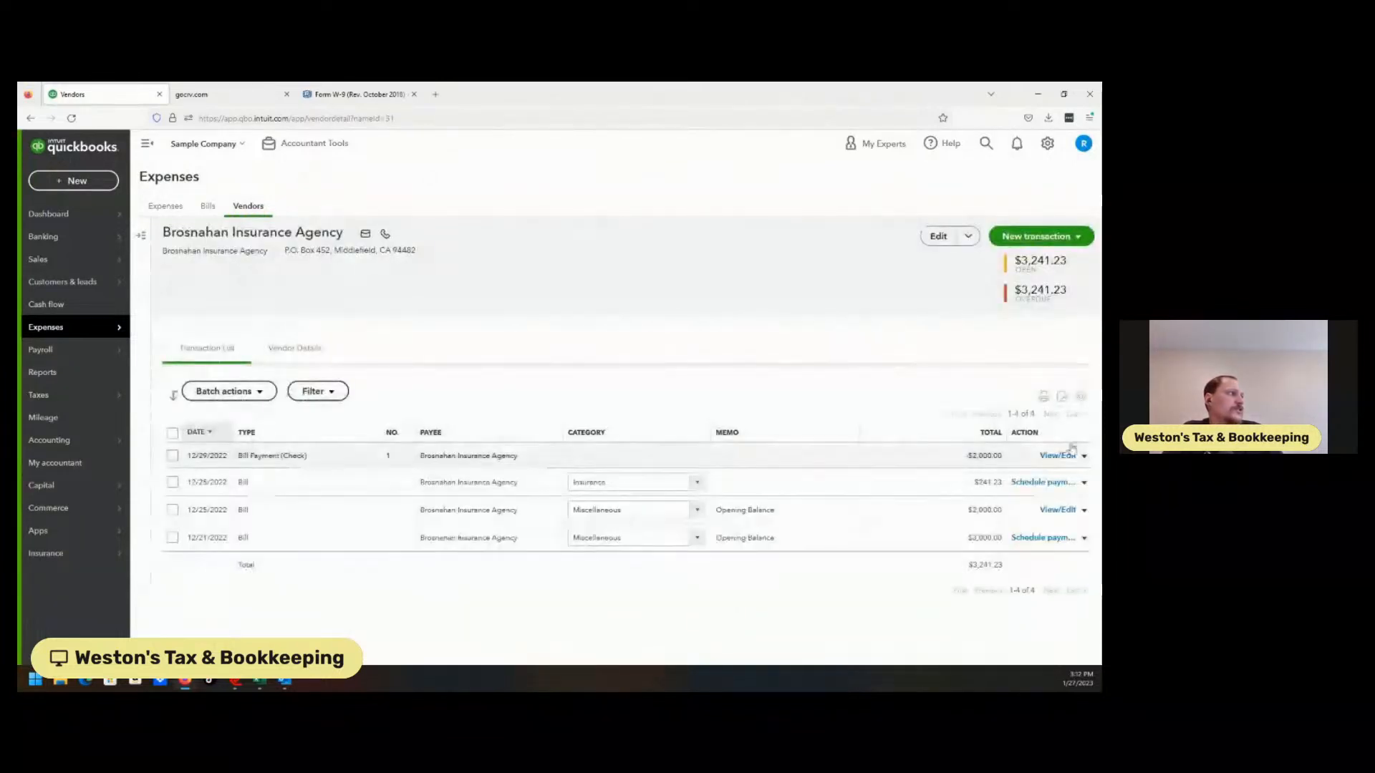
click(933, 237)
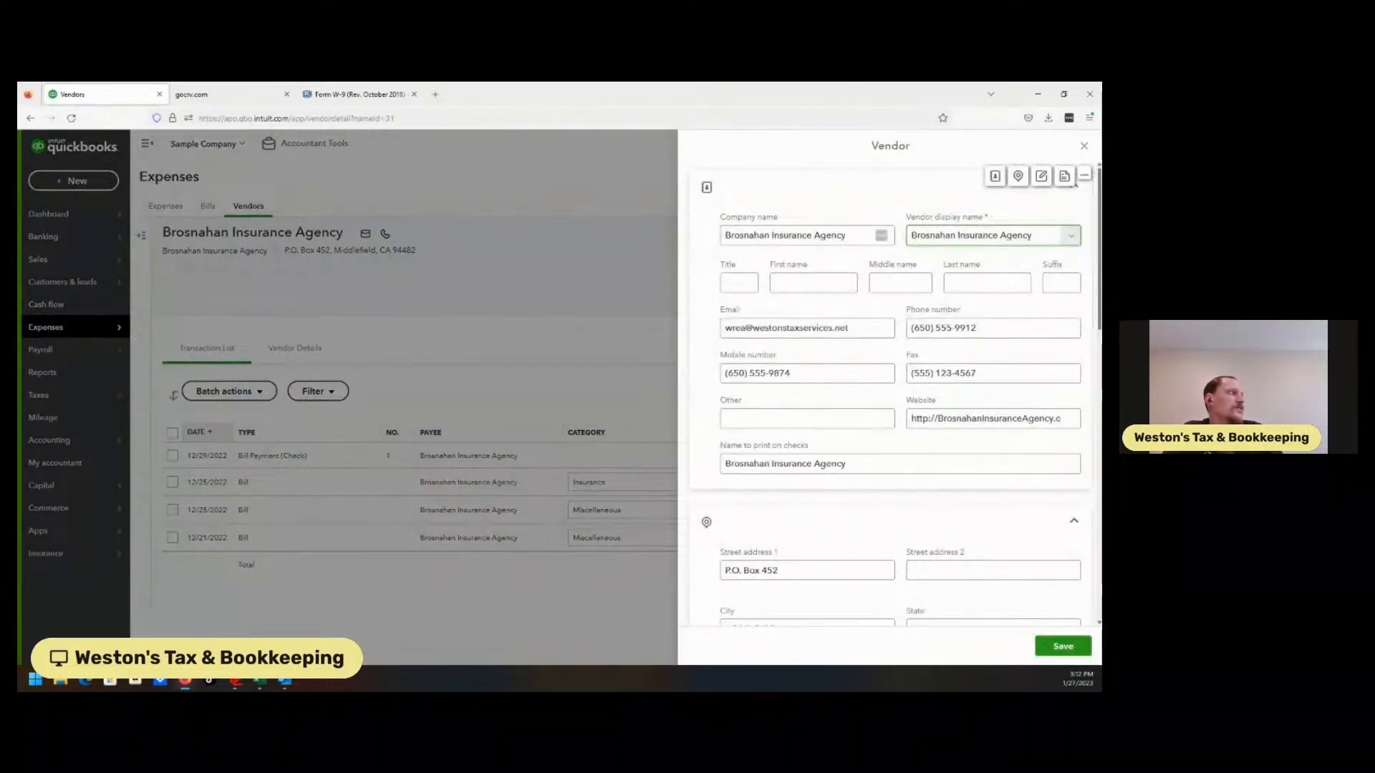
scroll(1075, 185, down, 4)
scroll(898, 387, down, 4)
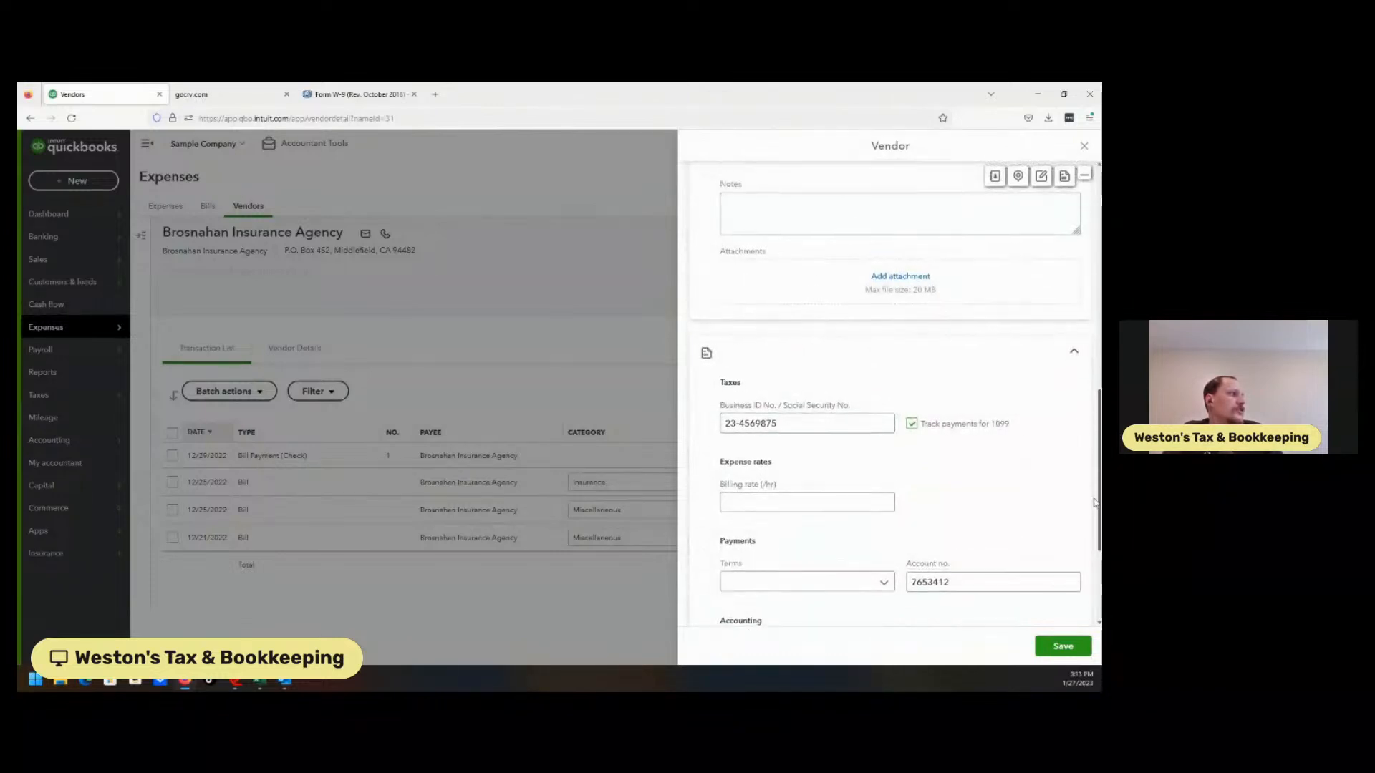
scroll(1097, 561, down, 2)
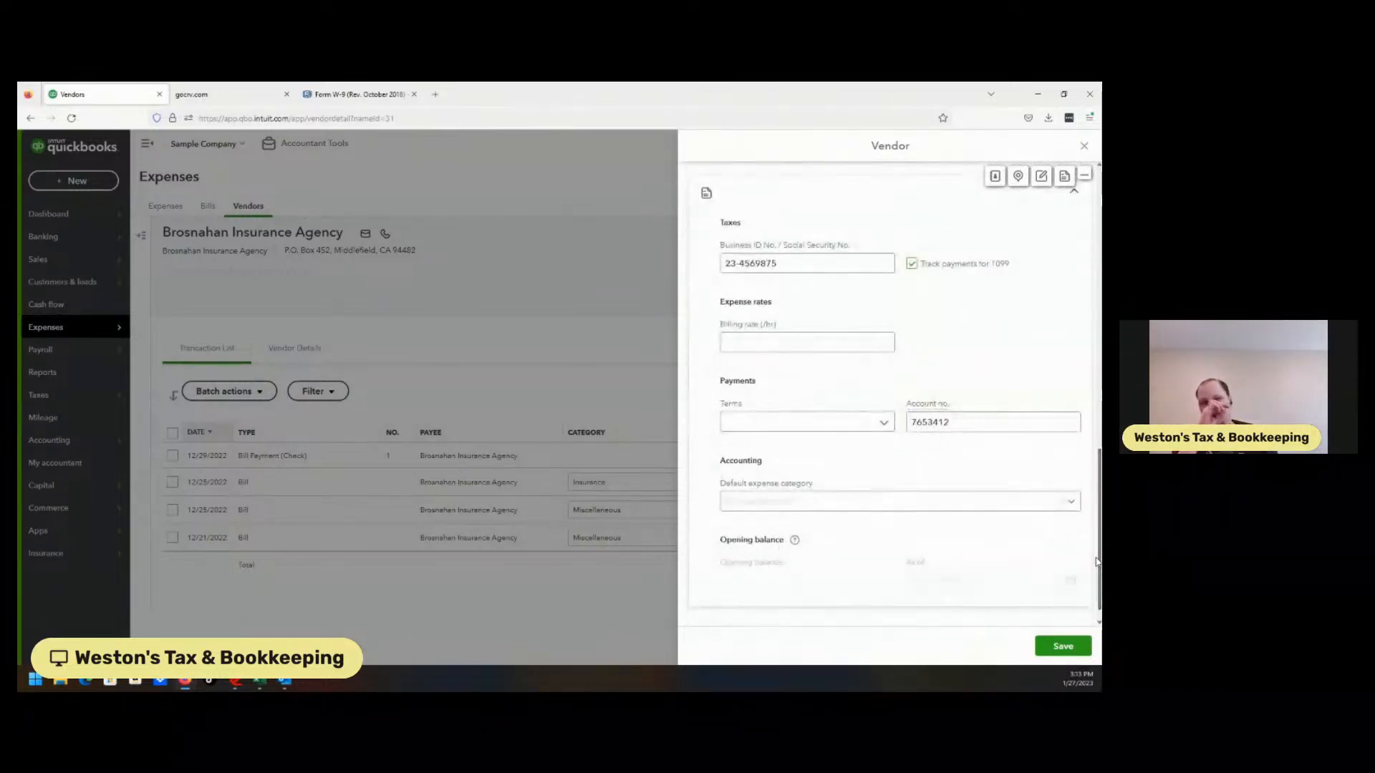
click(1064, 647)
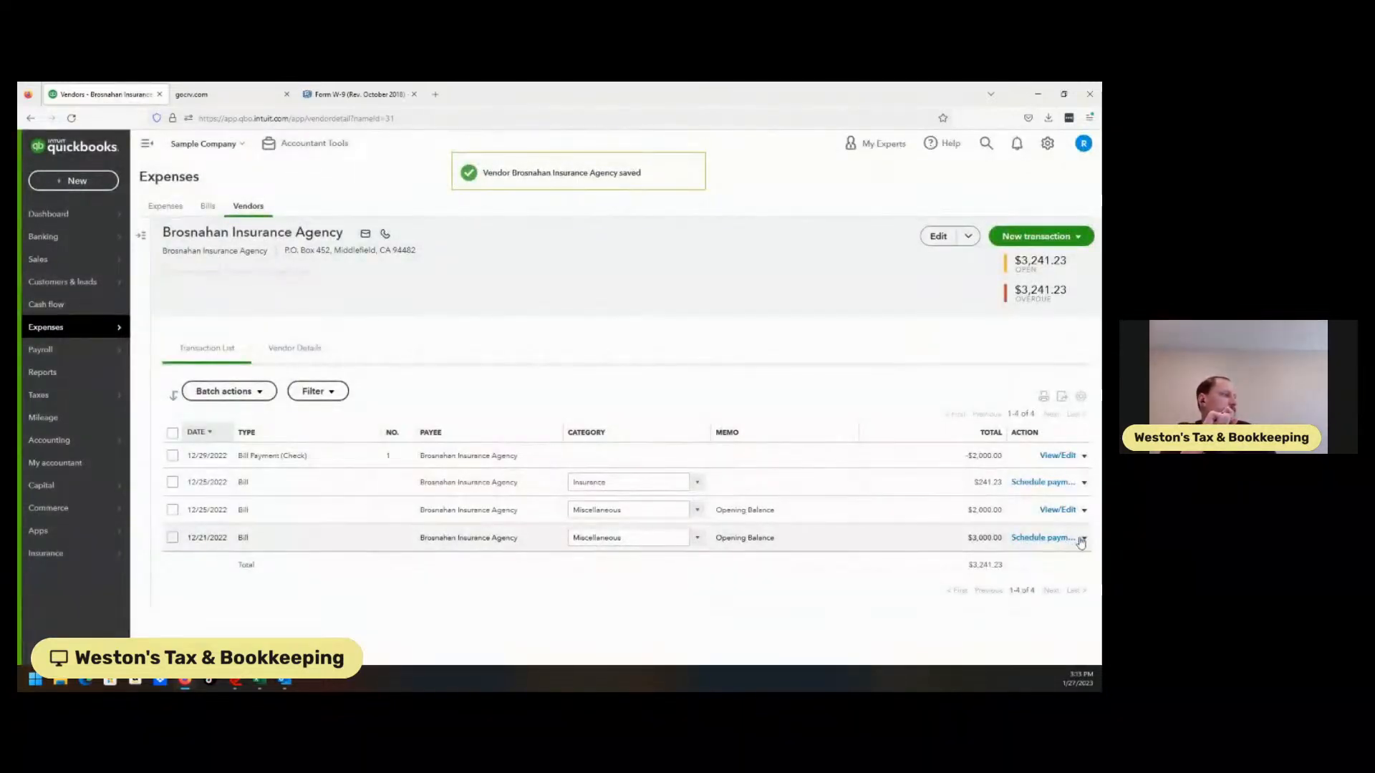
Mark Brosnahan's $3,000 bill from 12/21/2022 as paid and save the payment
click(1084, 537)
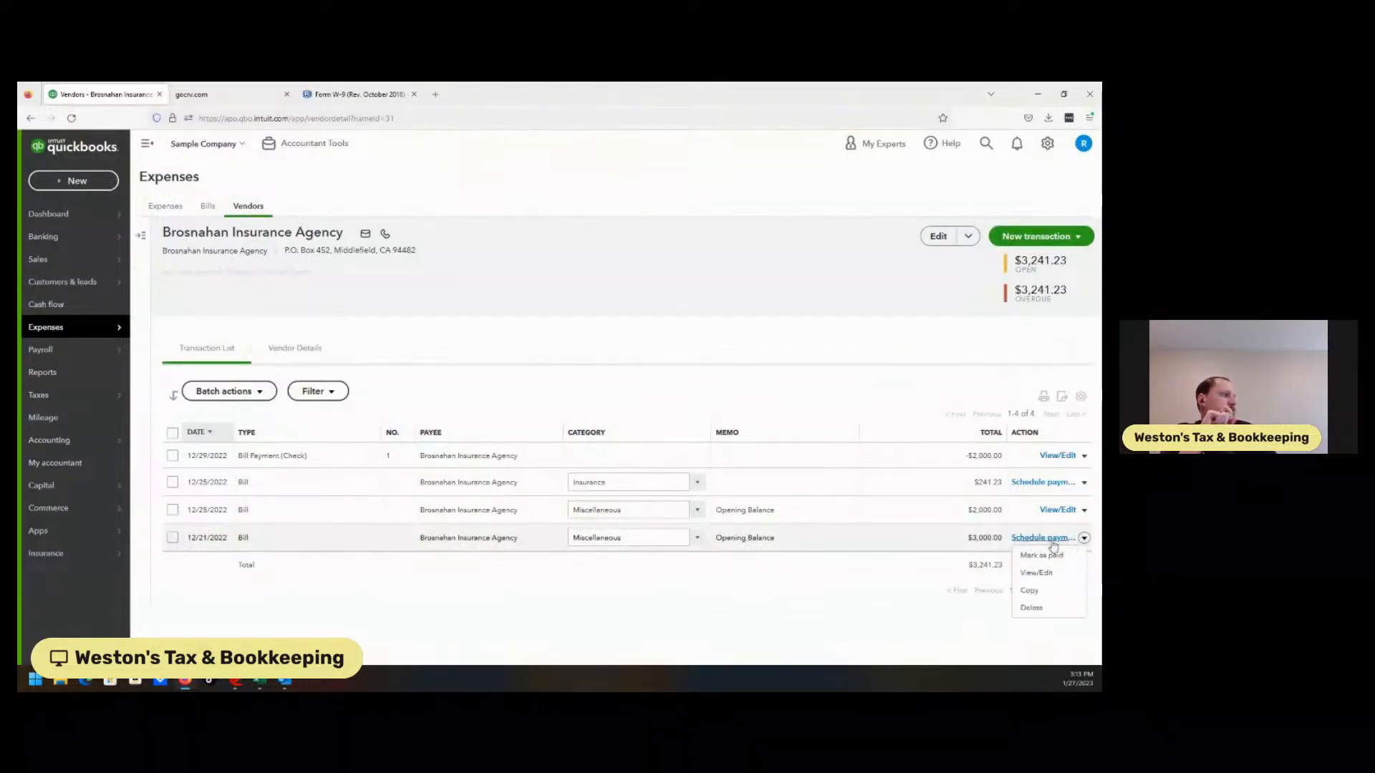
click(1047, 556)
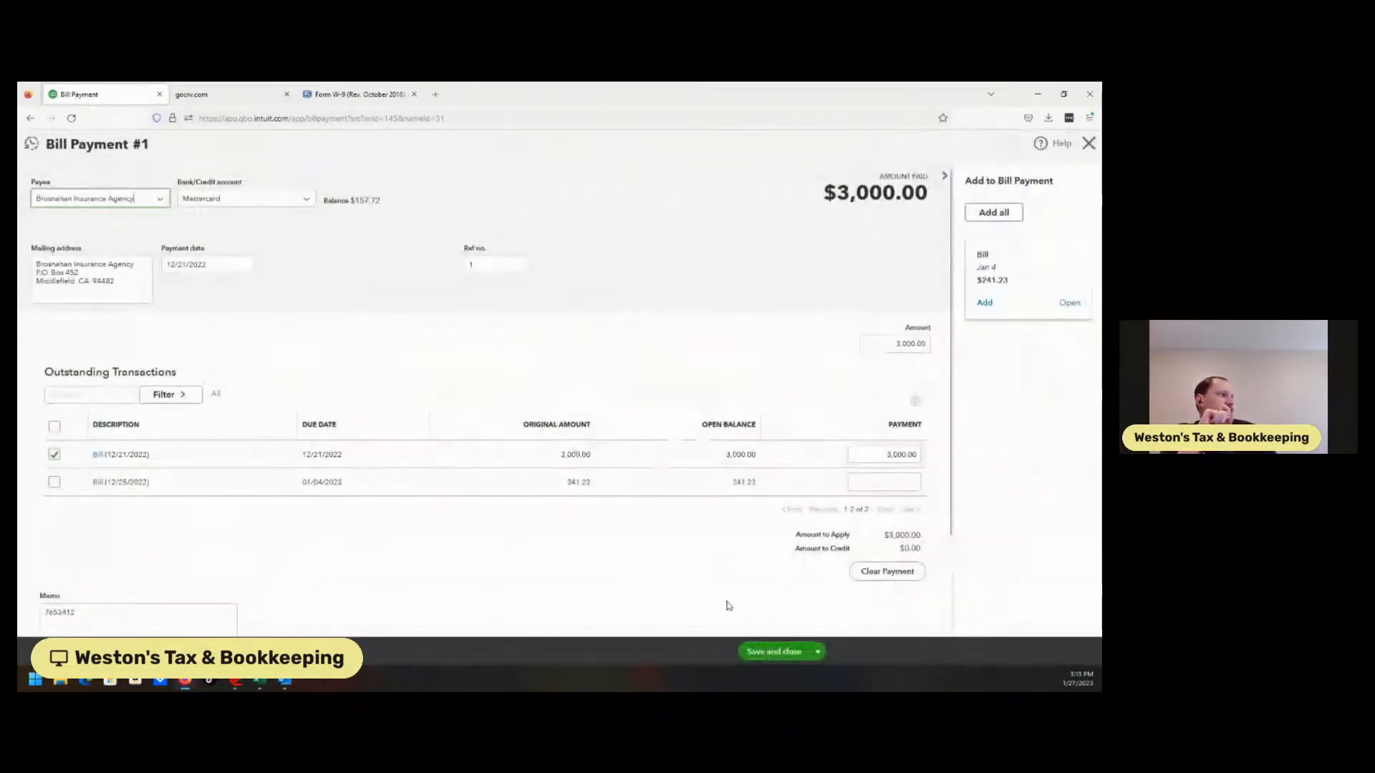
click(768, 650)
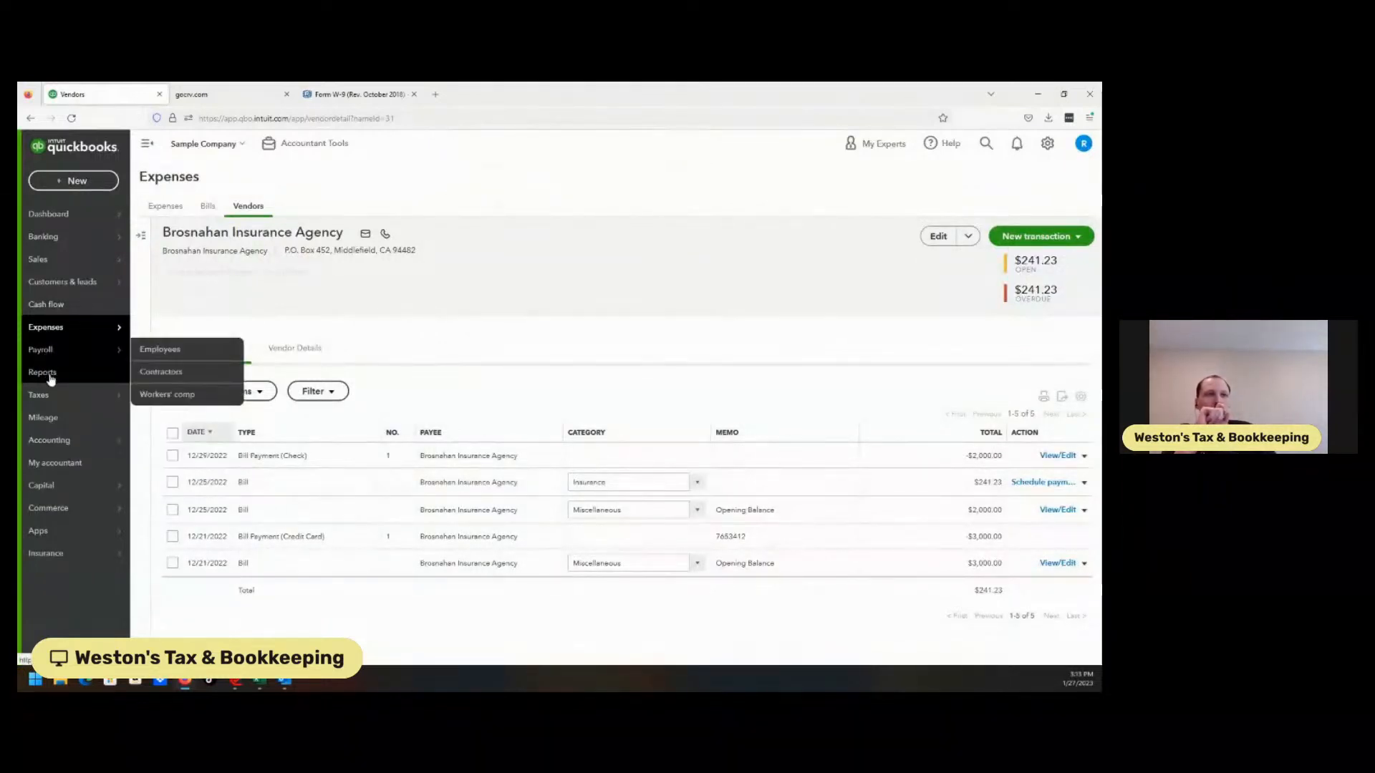
Switch the bill payment's account to Checking and confirm the linked-transaction change
mouse_move(54, 398)
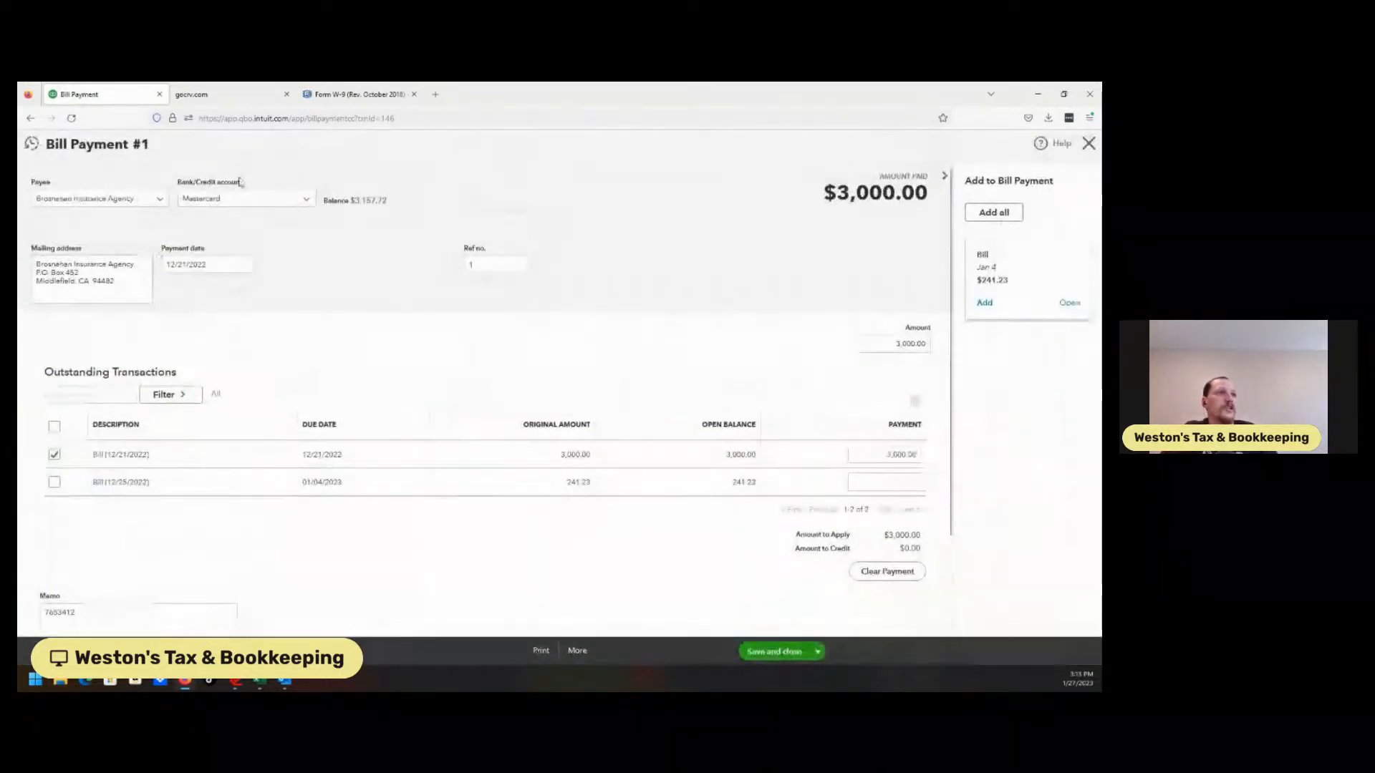
click(306, 200)
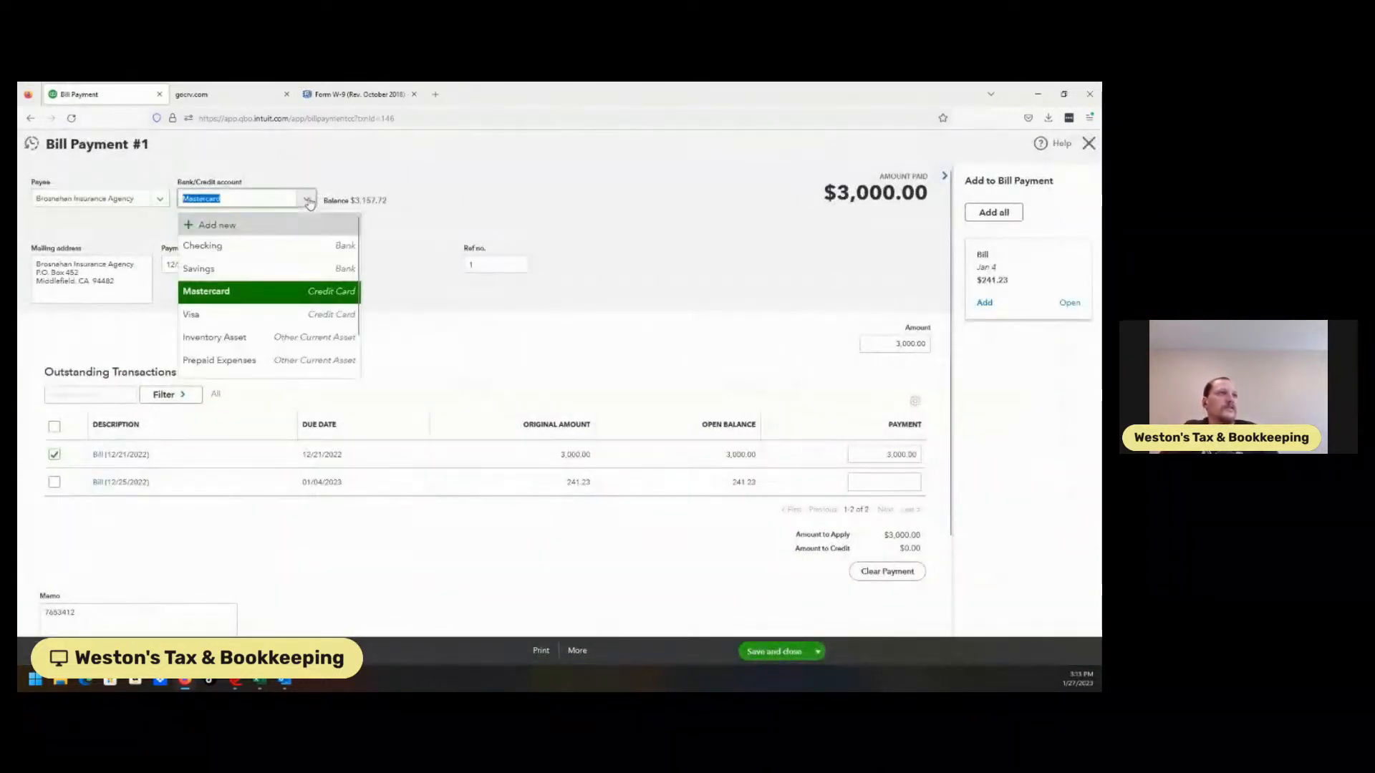
click(262, 247)
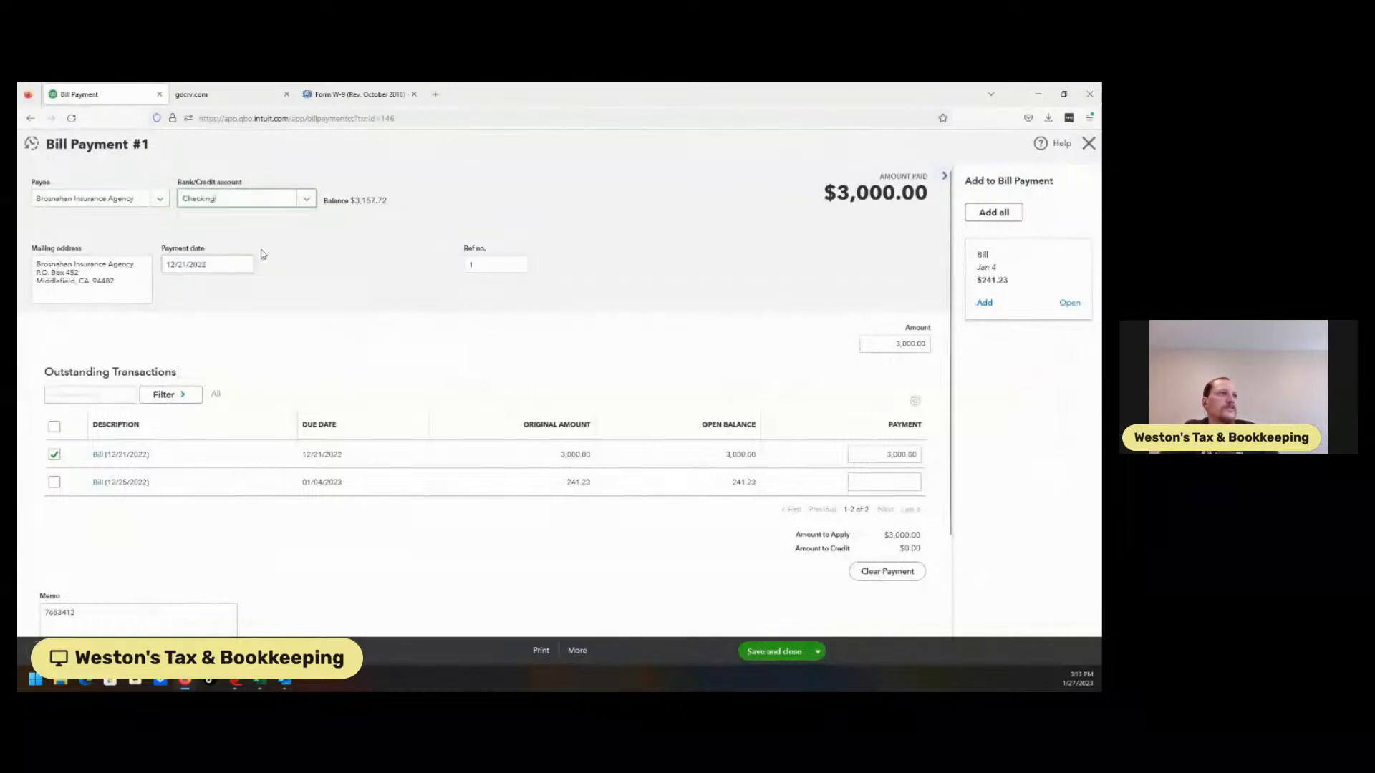
click(768, 651)
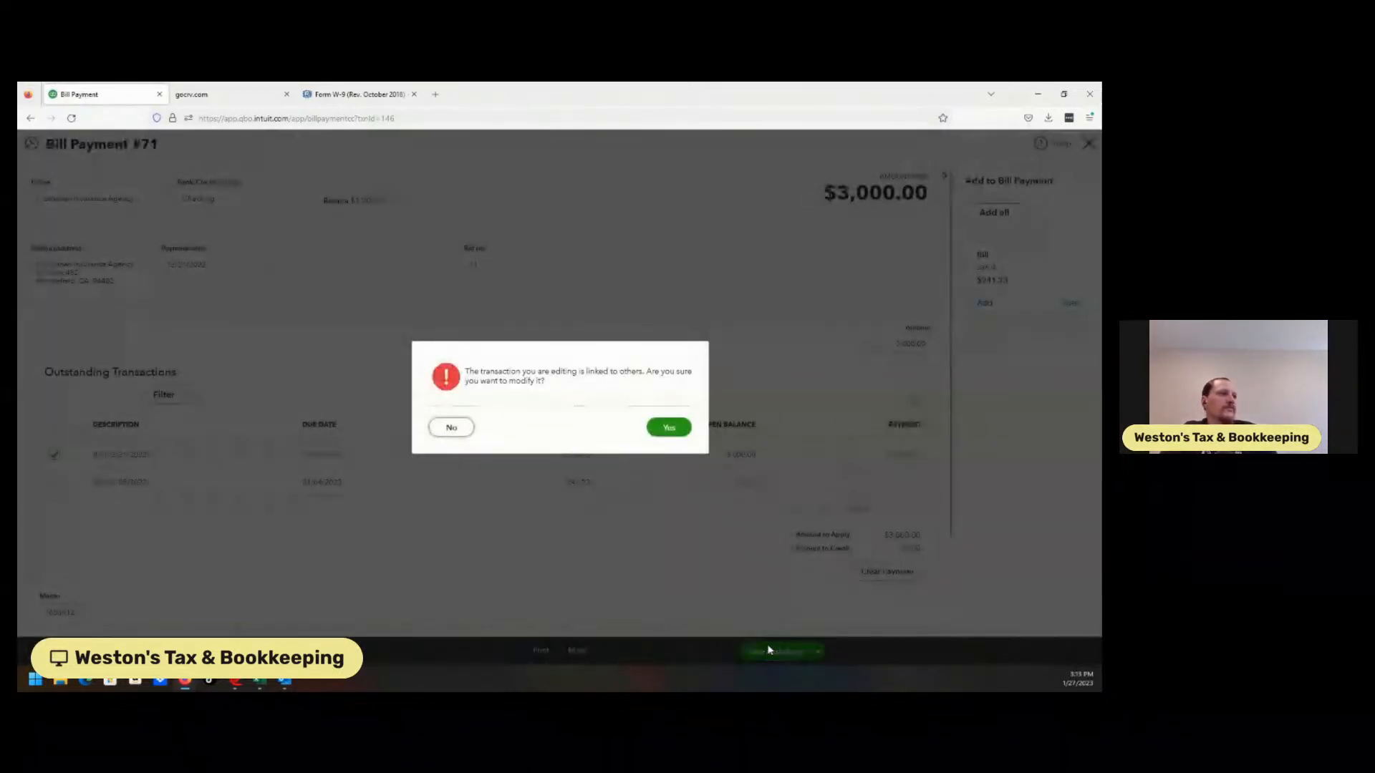
click(669, 427)
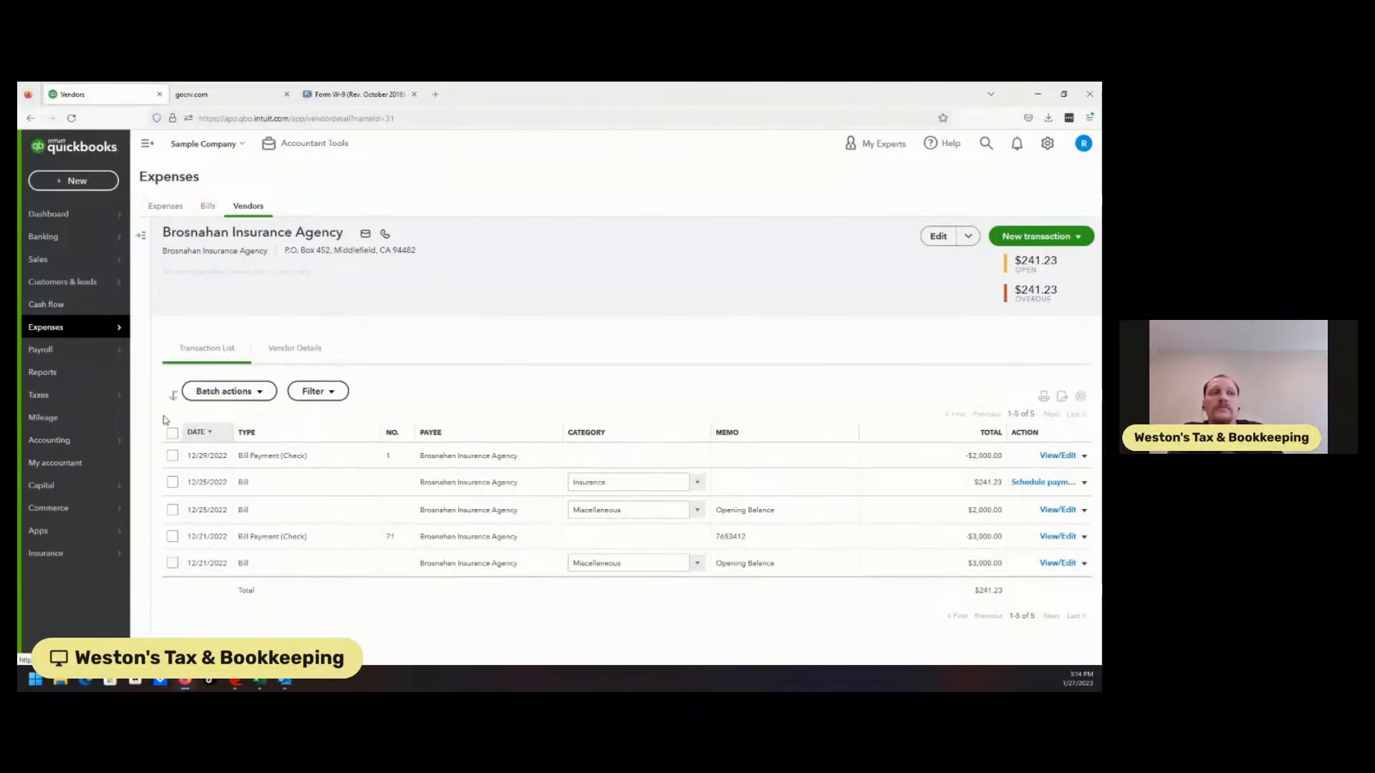
Reopen the 1099 wizard, verify Brosnahan's $5,000.00 total, and return to contractors' info
click(163, 417)
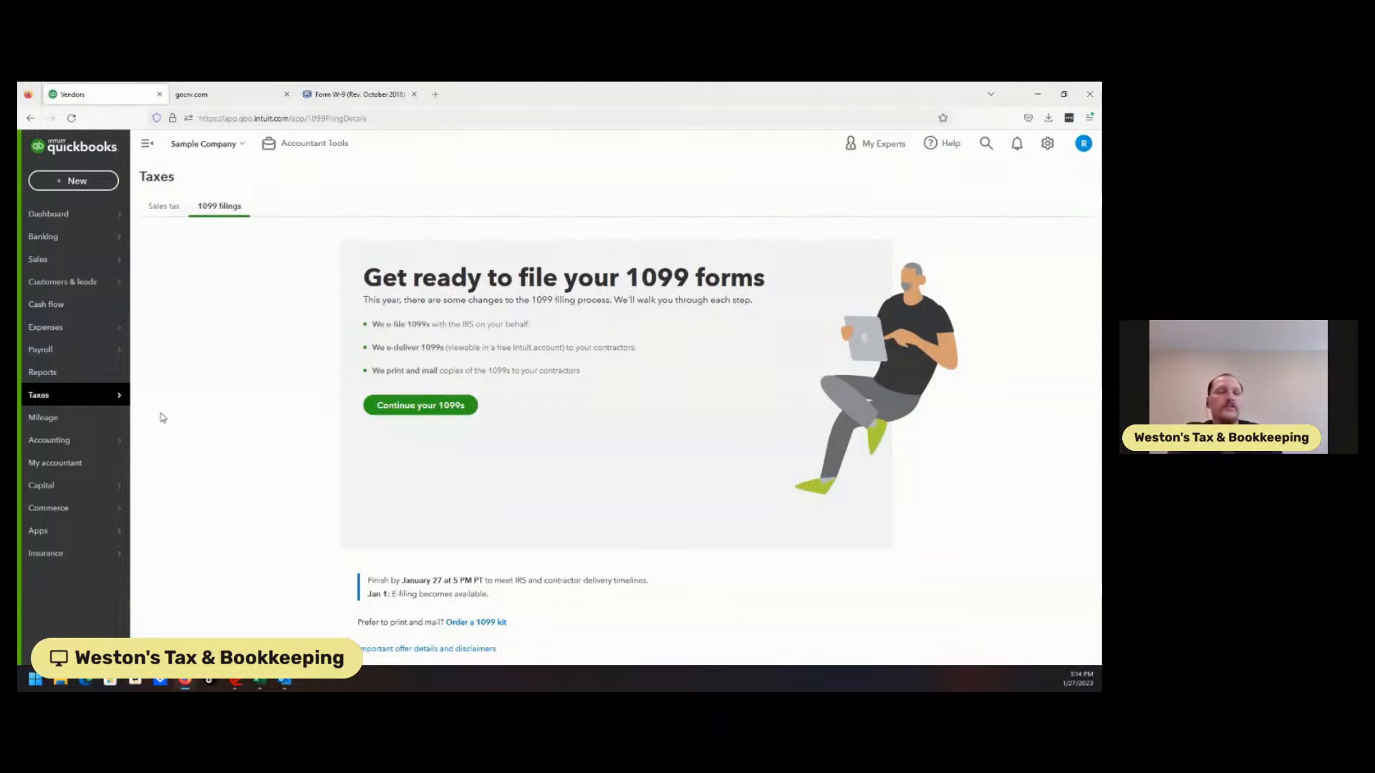
click(431, 407)
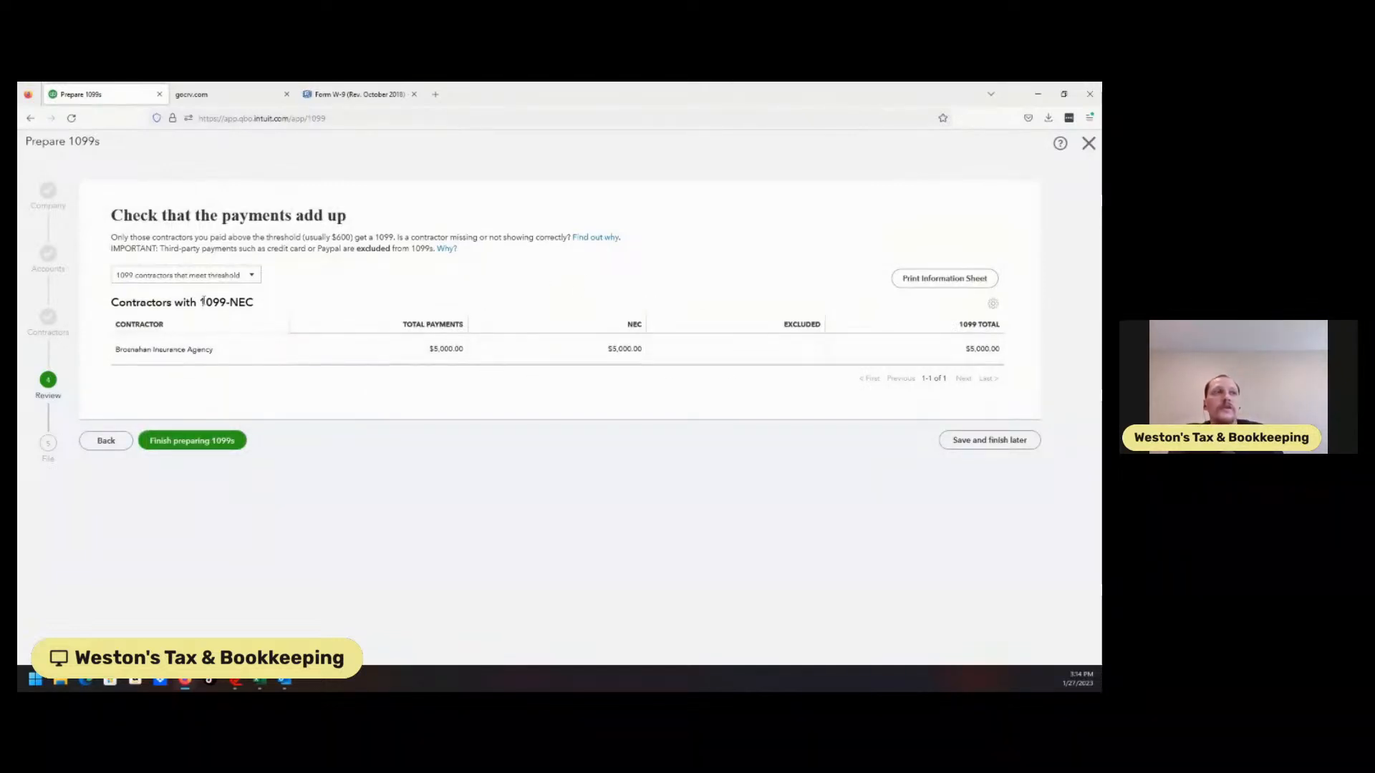
click(106, 443)
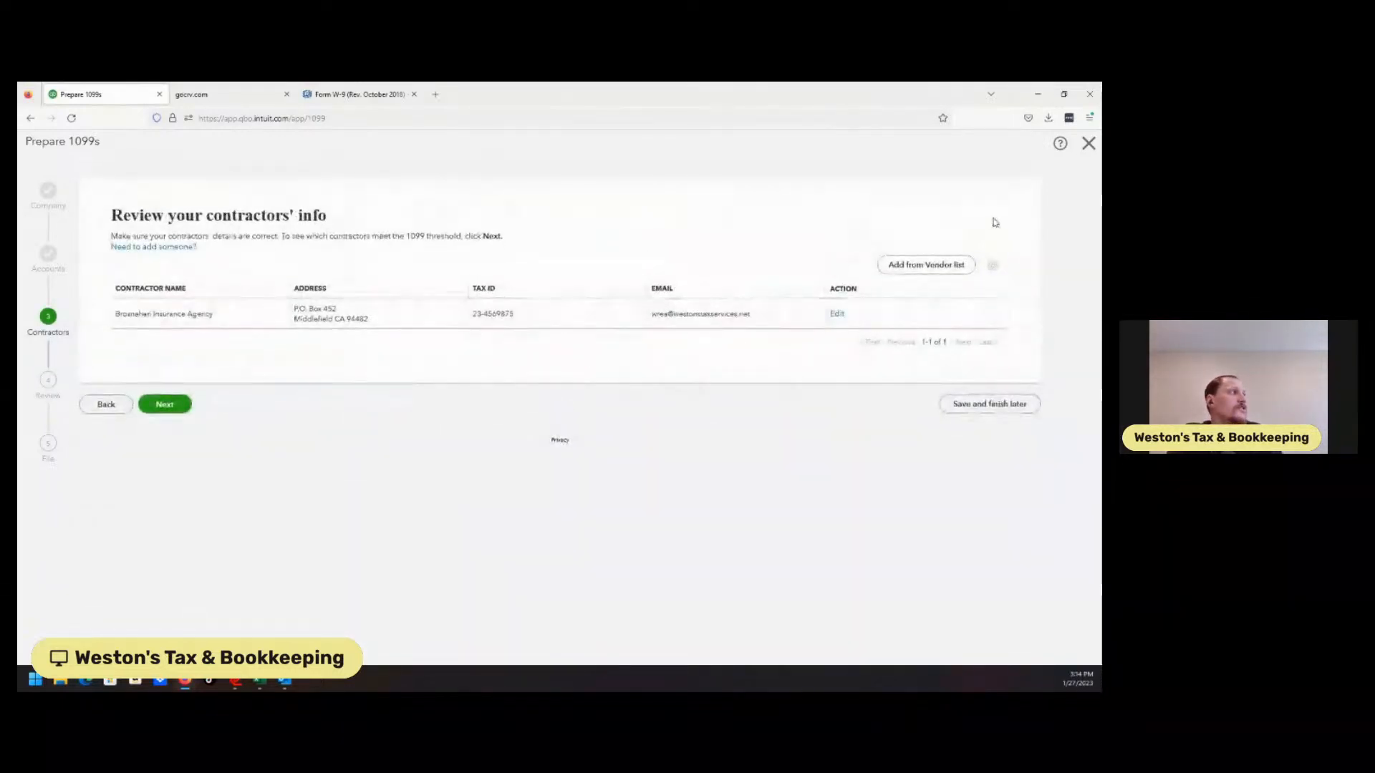
Add Hicks Hardware from the vendor list as a 1099 contractor and open its details
click(923, 270)
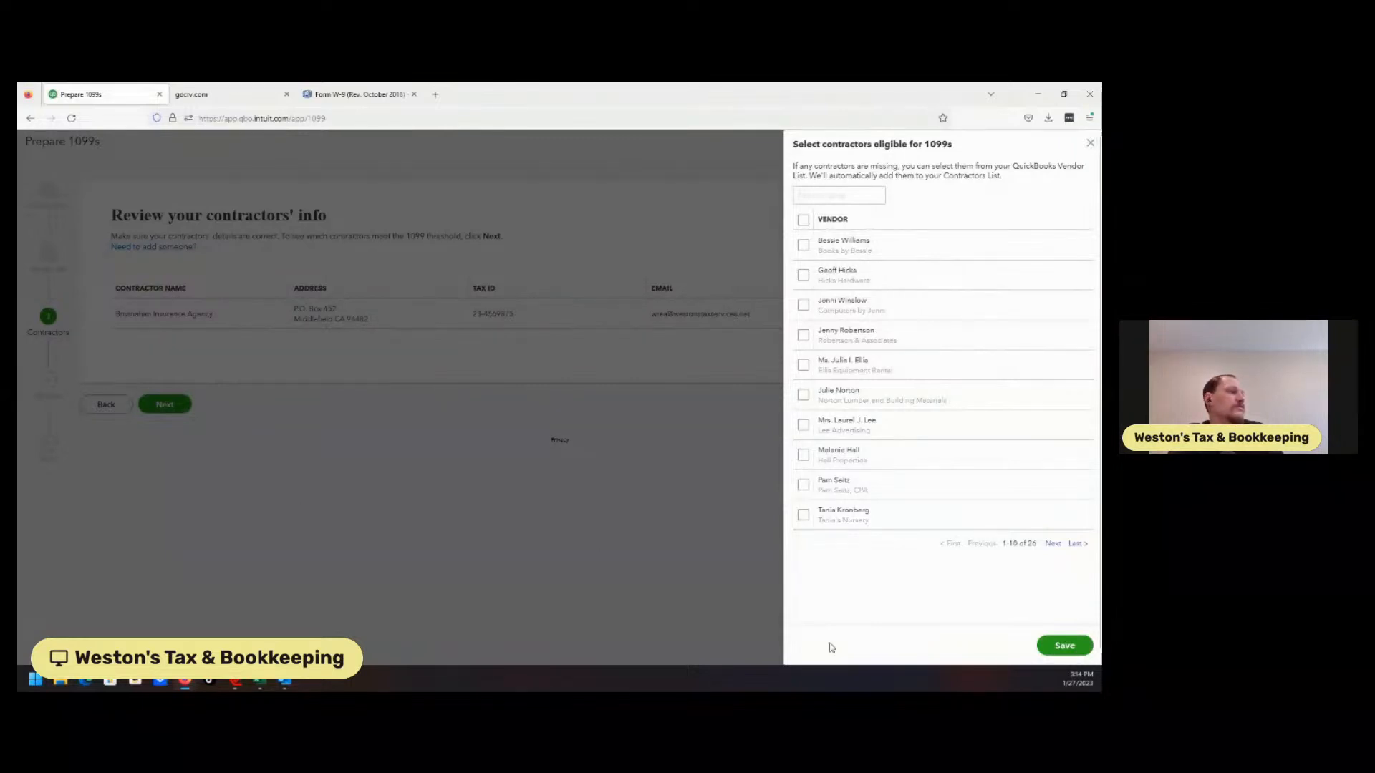
click(1088, 144)
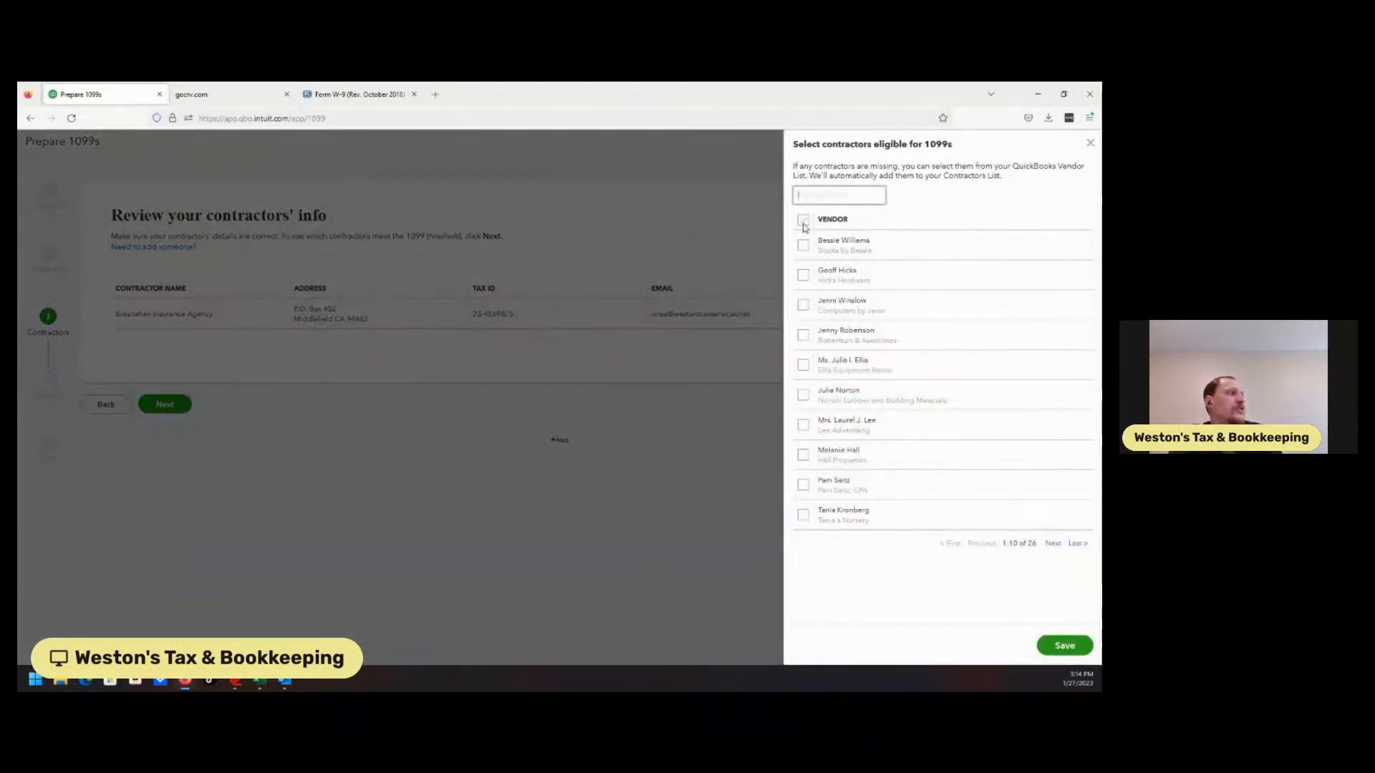
click(804, 276)
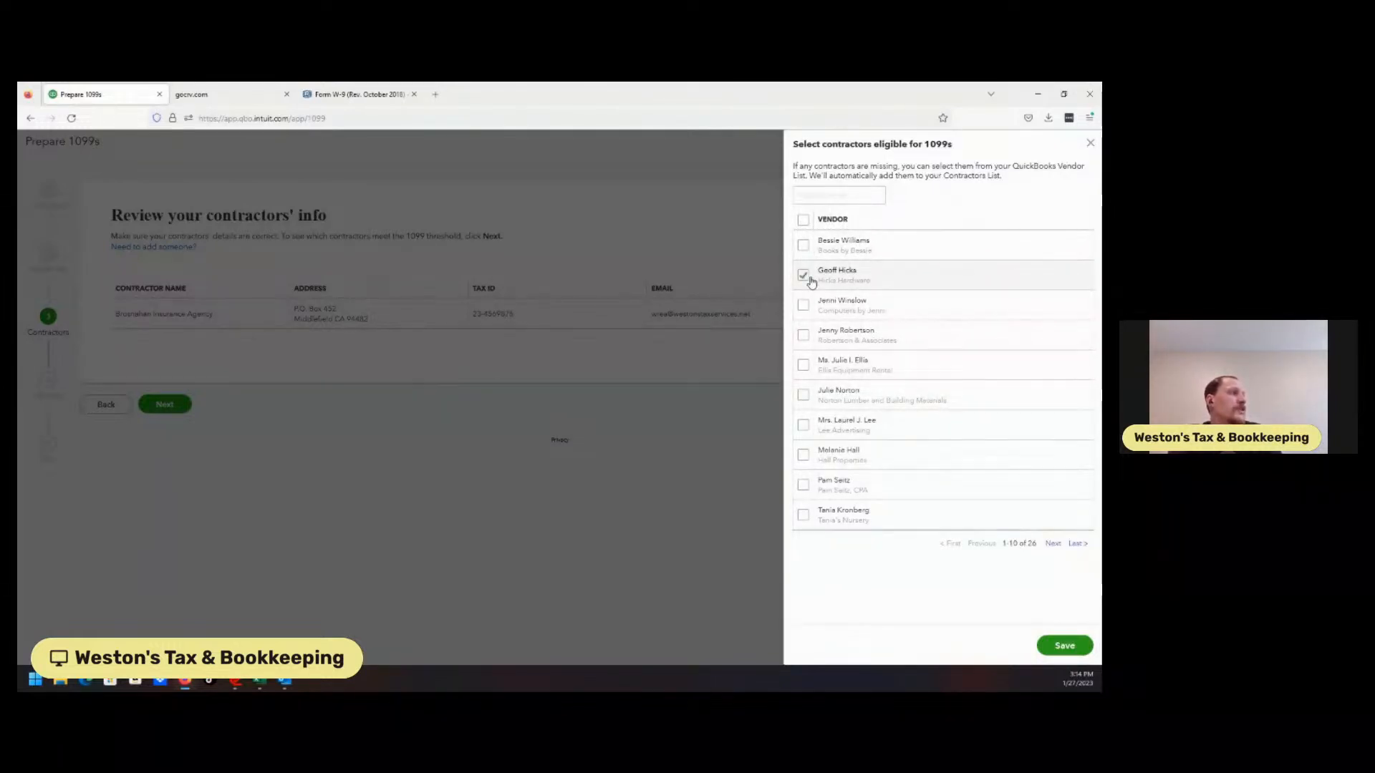
click(1064, 646)
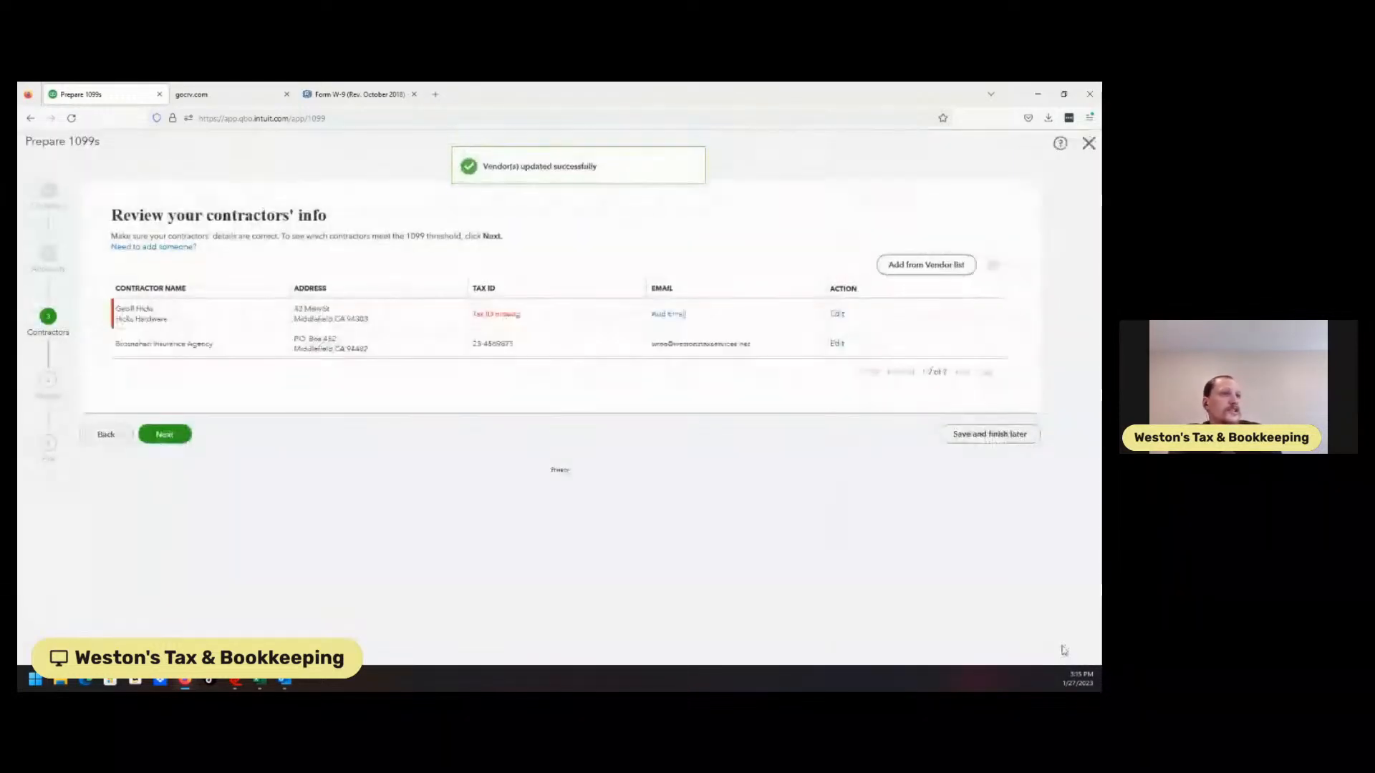
click(837, 314)
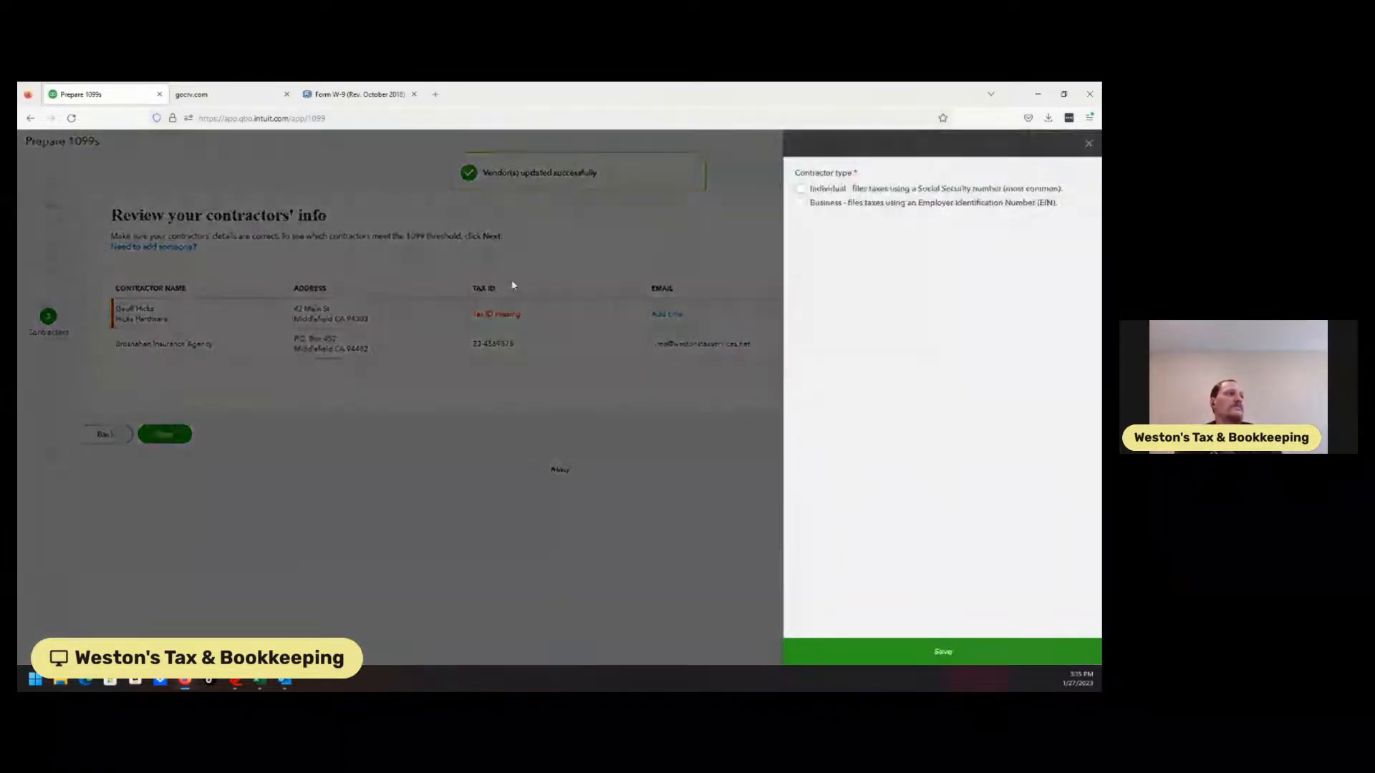
Make Hicks Hardware an individual filer with display name 'Hicks Hardware'
click(801, 191)
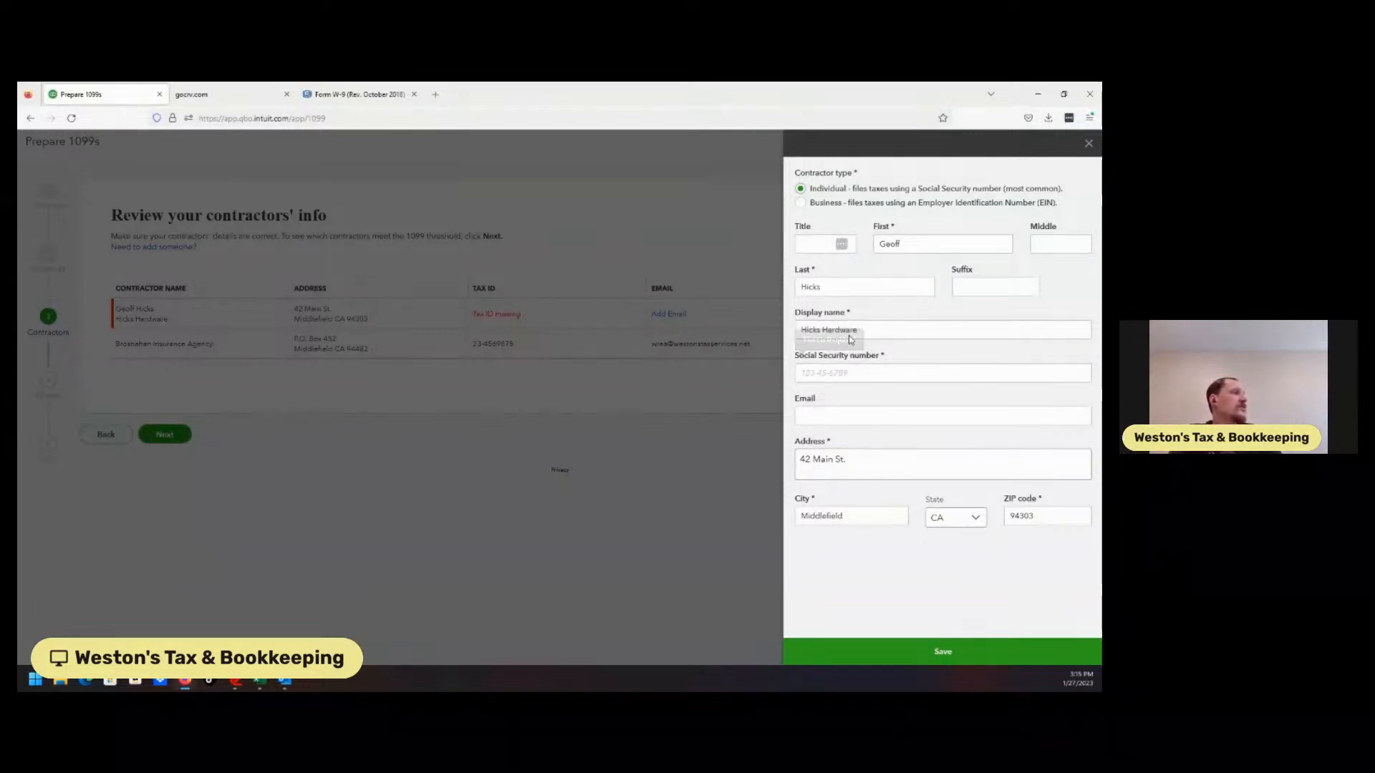
click(878, 331)
drag(821, 332, 873, 327)
key(BackSpace)
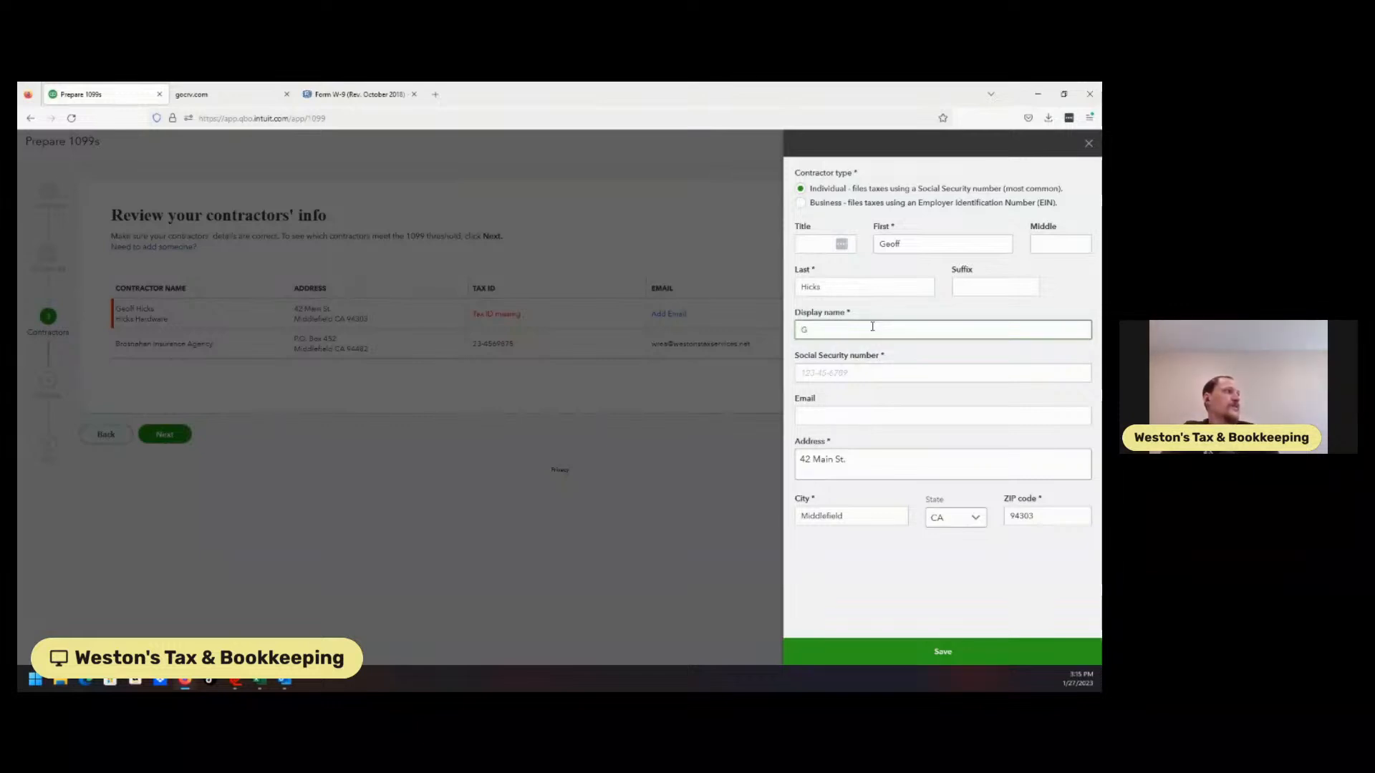
text(Hick)
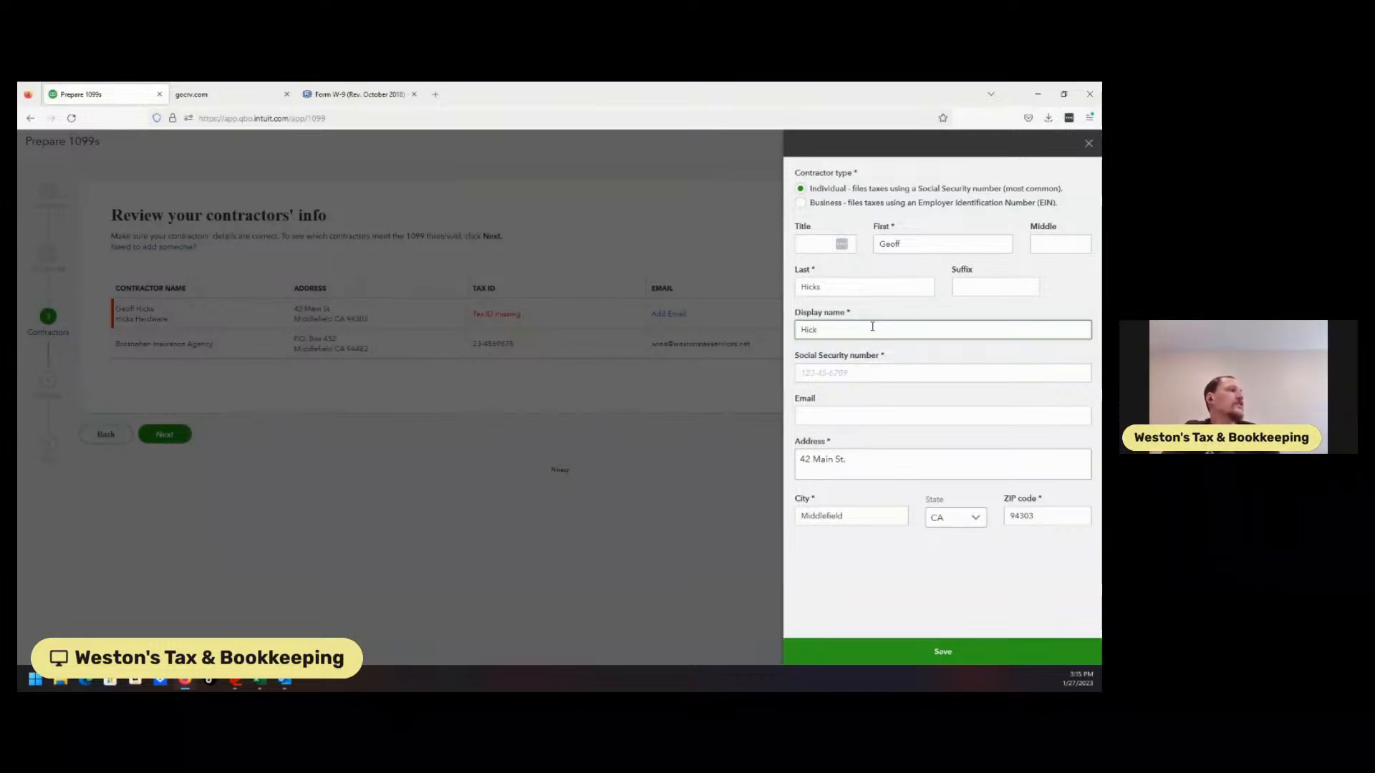
text(s Hardware)
Enter the contractor's hyphenated Social Security number and its email address
key(Tab)
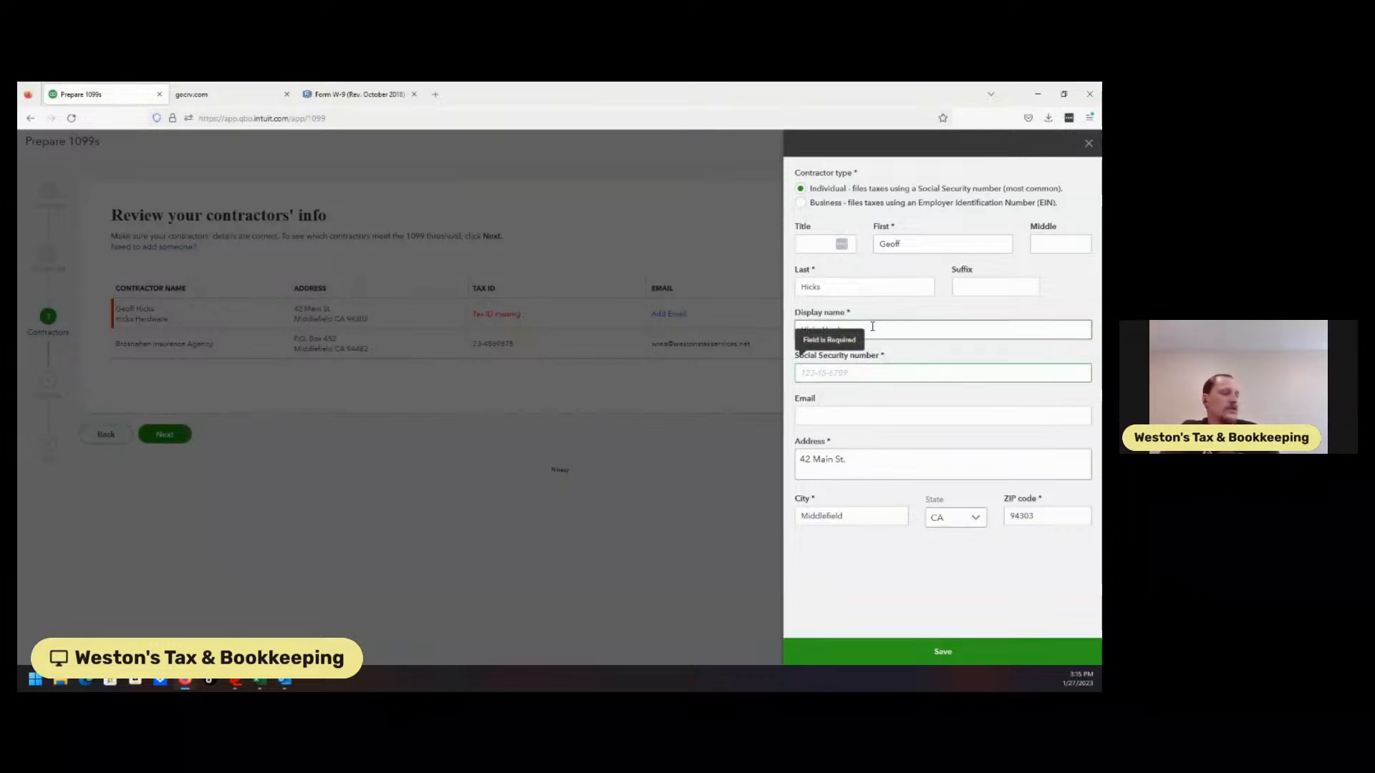
text(1)
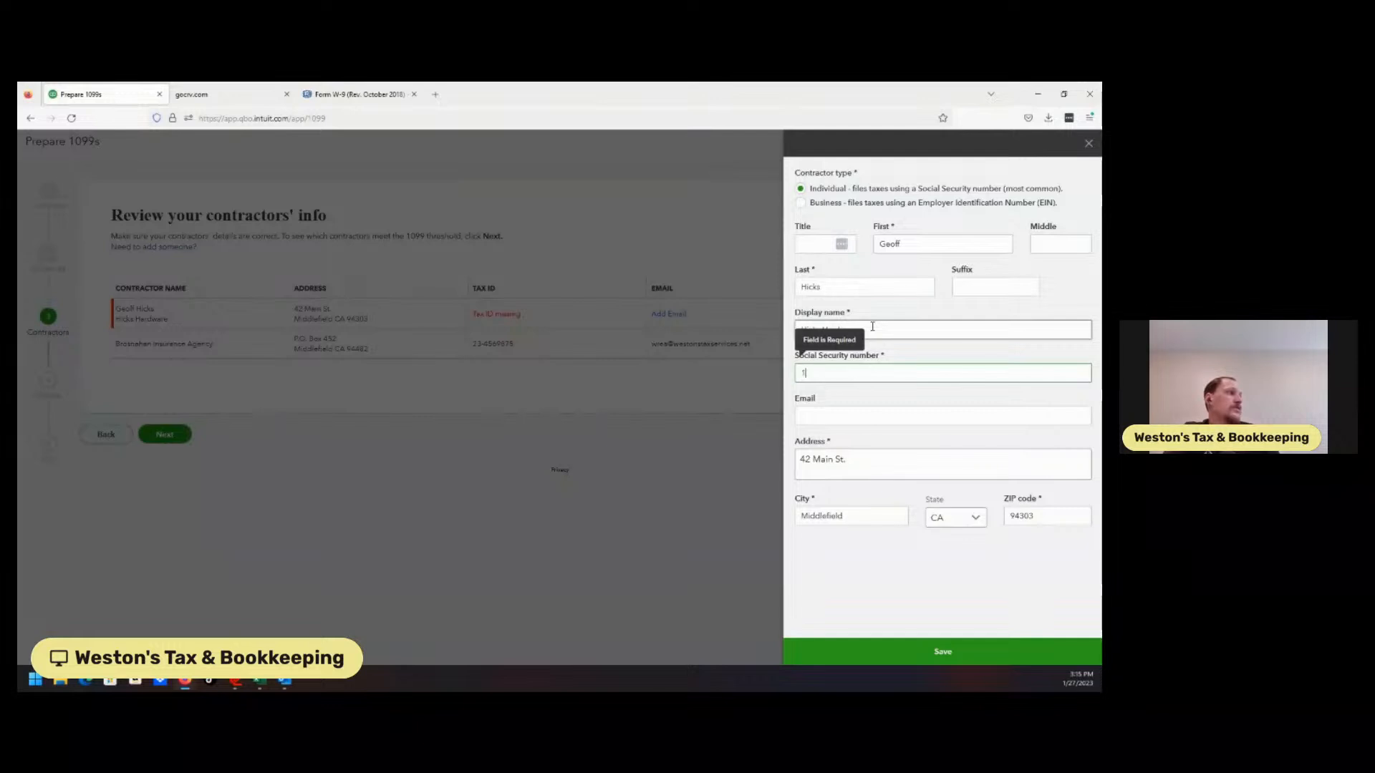
text(23456789)
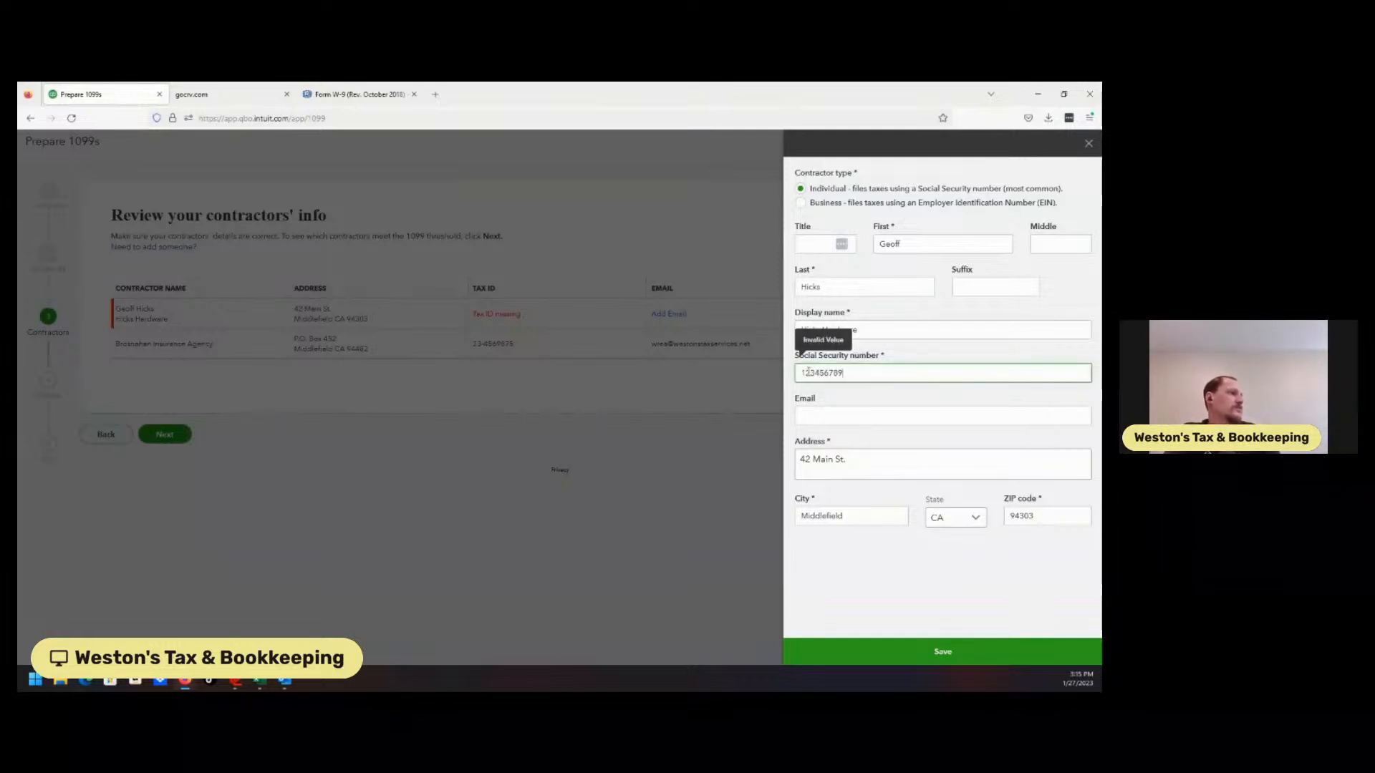
click(815, 376)
text(-)
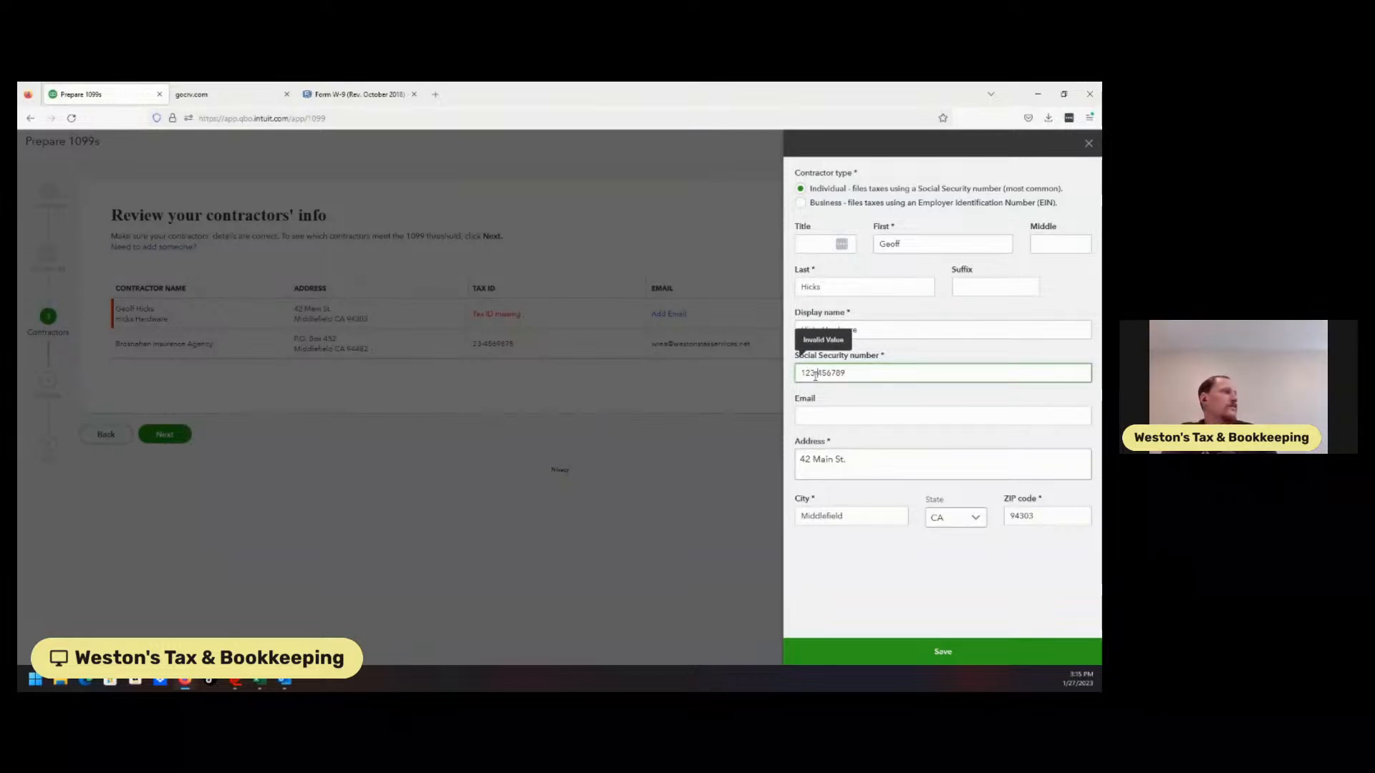
click(828, 374)
text(-)
click(820, 415)
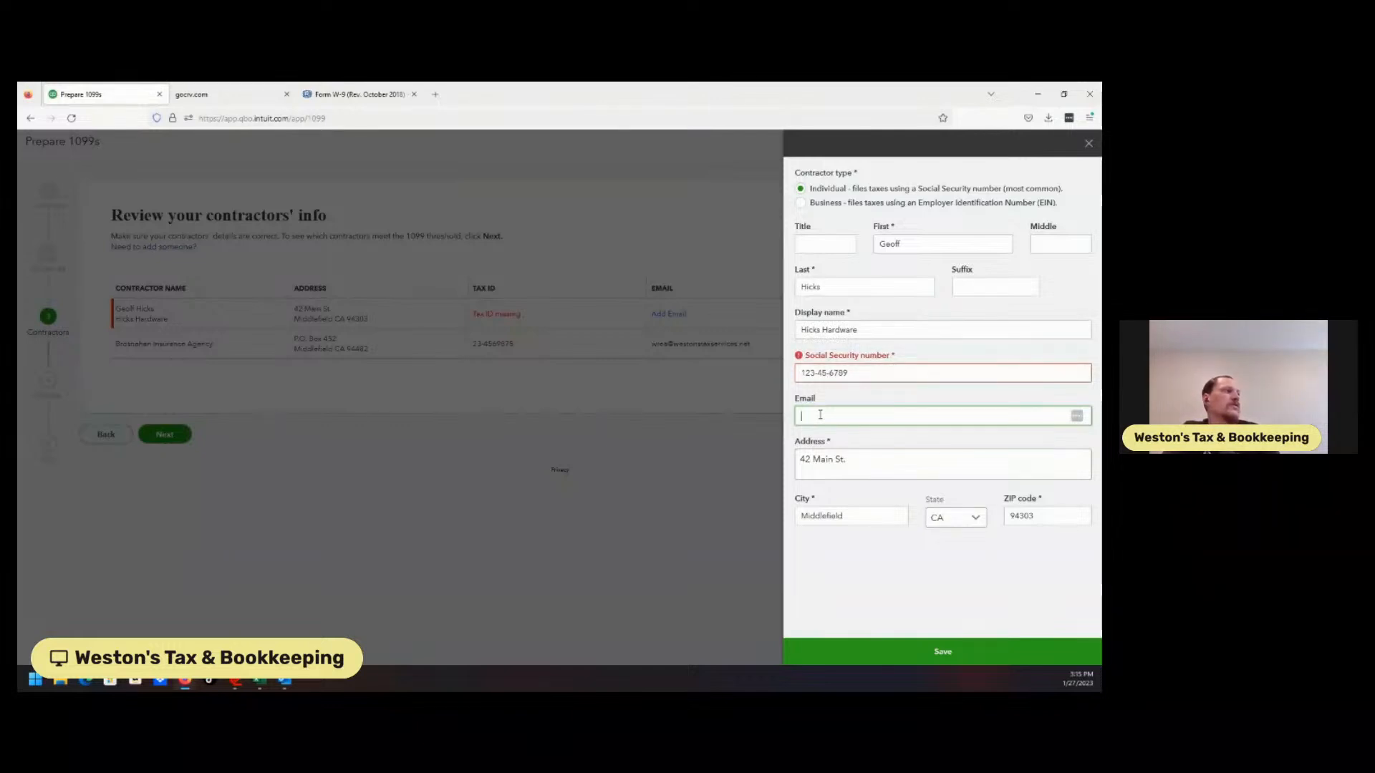
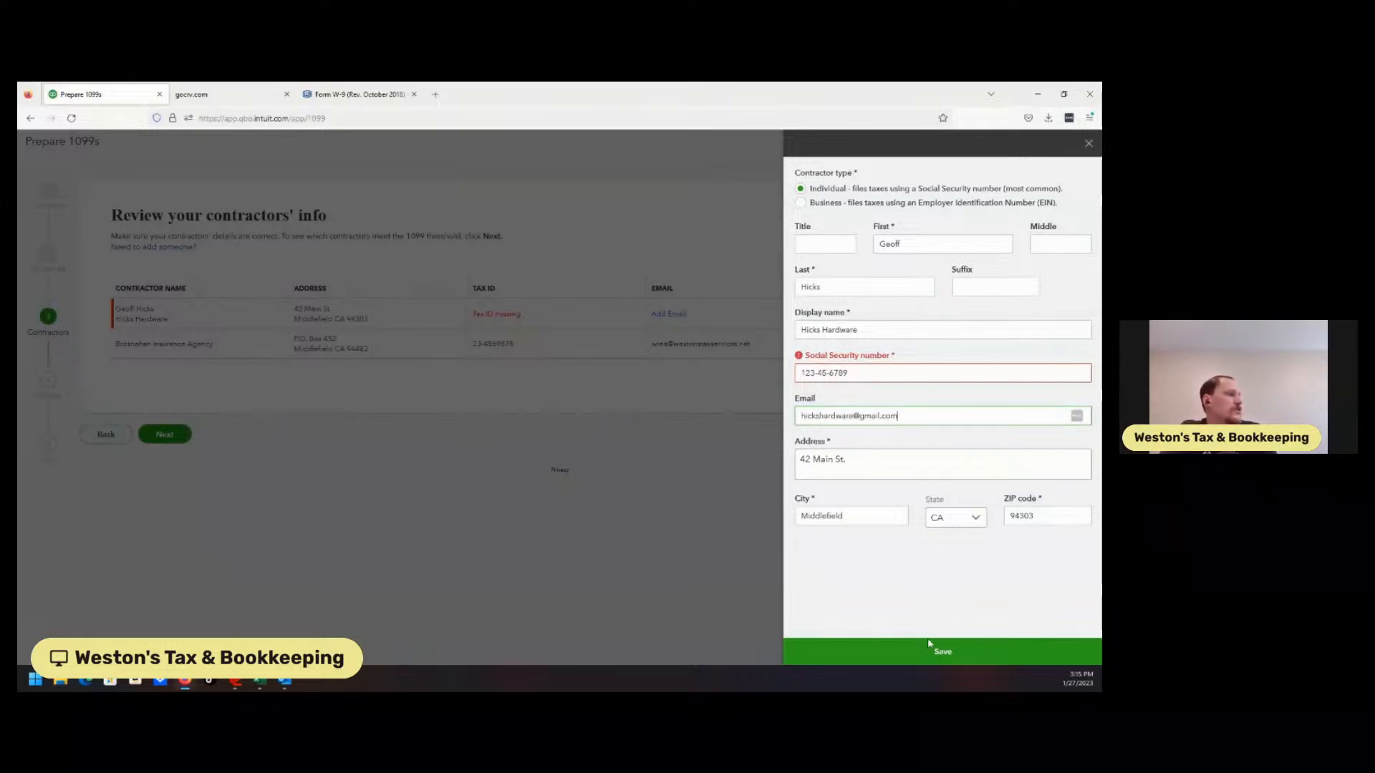
After the Invalid Value error, retype the Social Security number in 000-00-0000 format
click(927, 614)
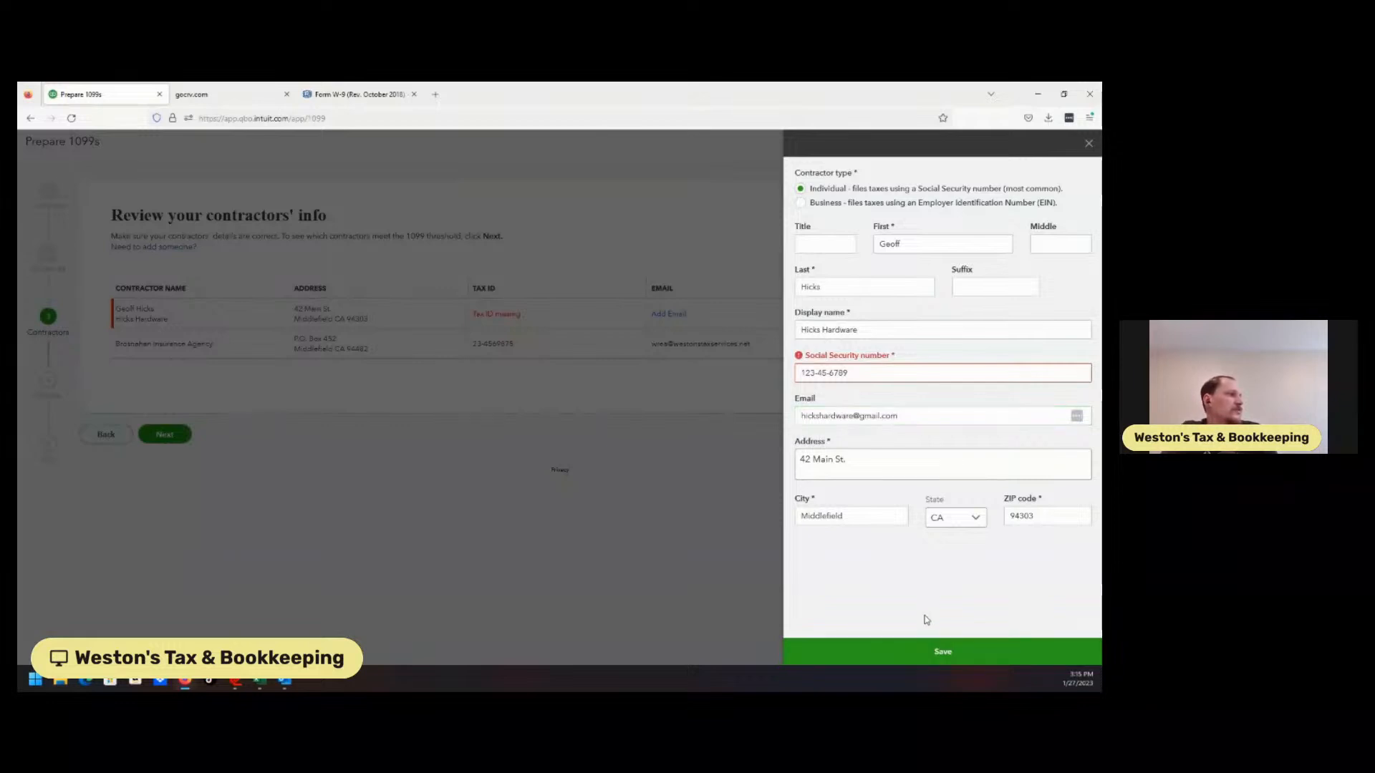
click(917, 655)
key(ctrl+shift+Left)
key(ctrl+shift+Left)
key(ctrl+shift+Left)
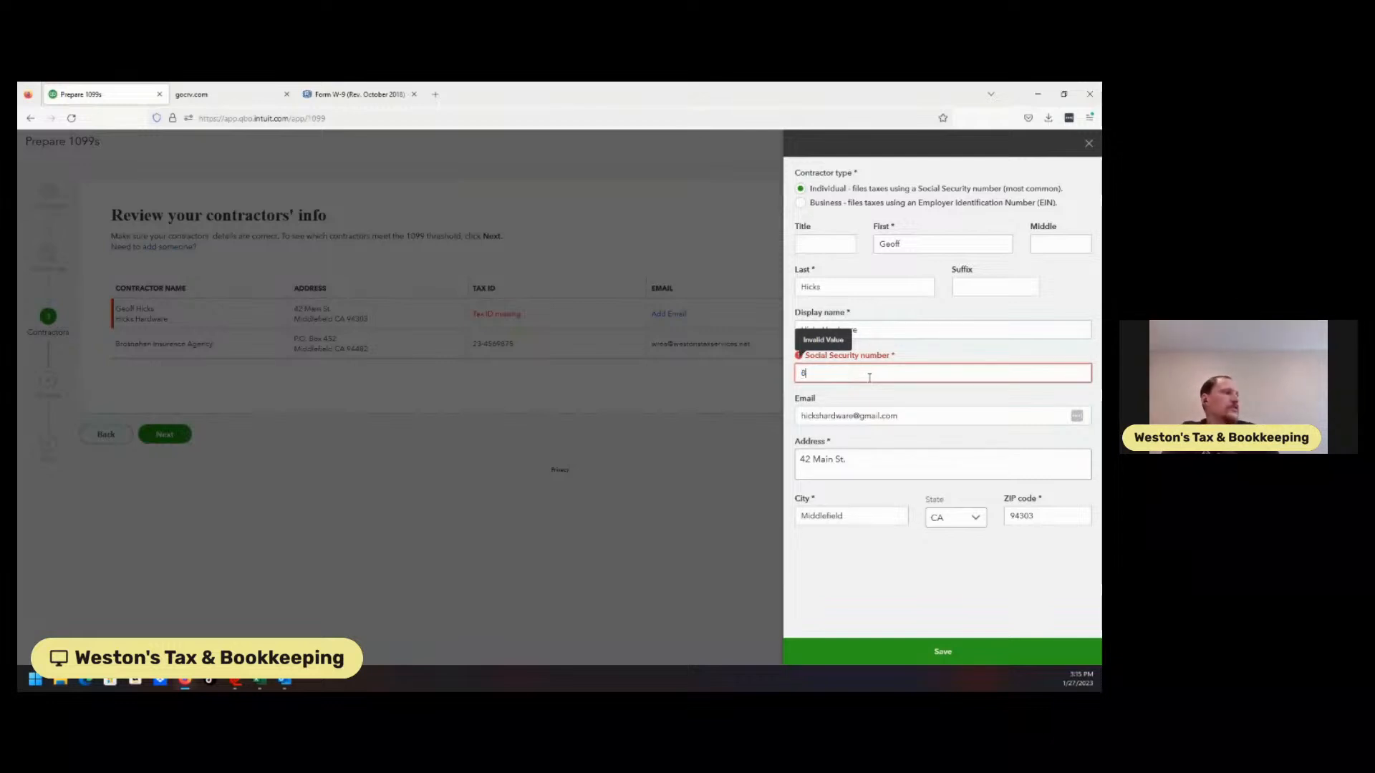
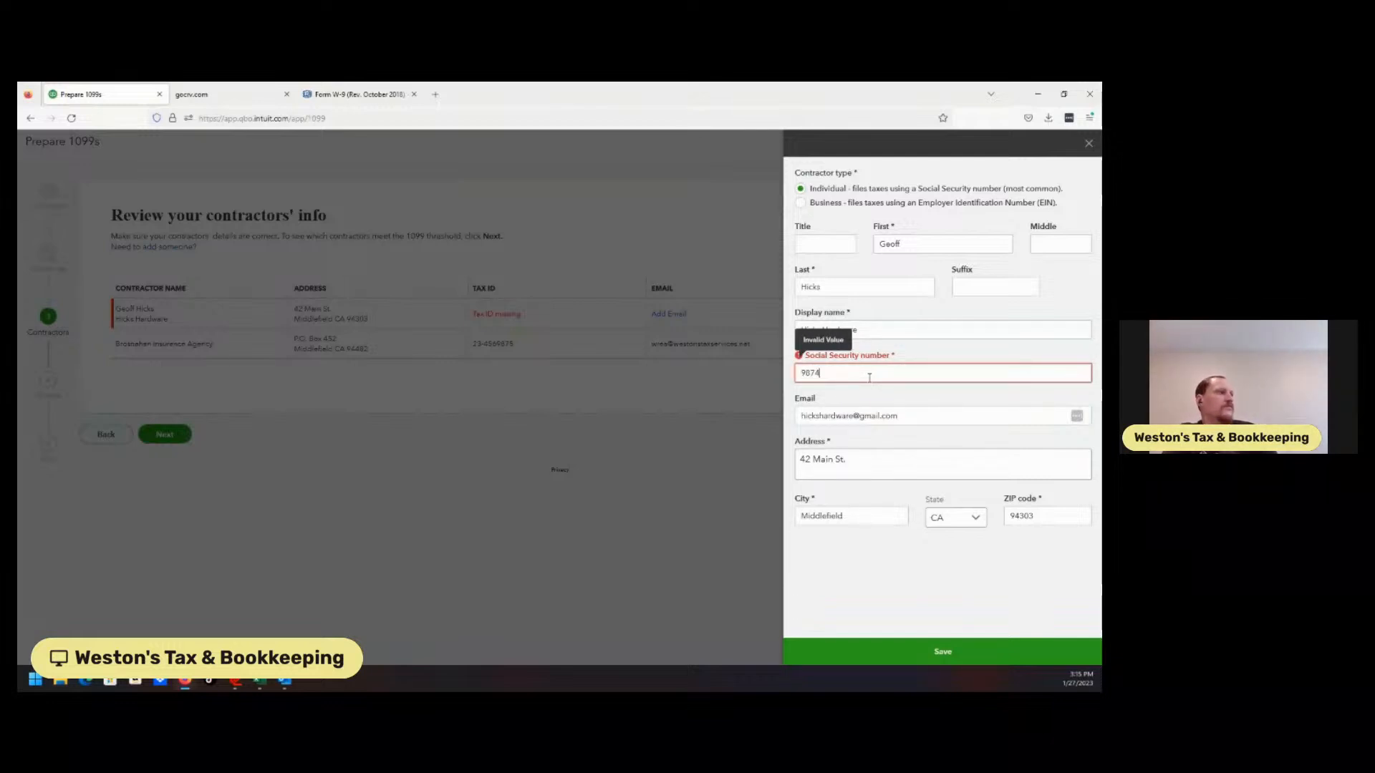
click(815, 375)
text(-)
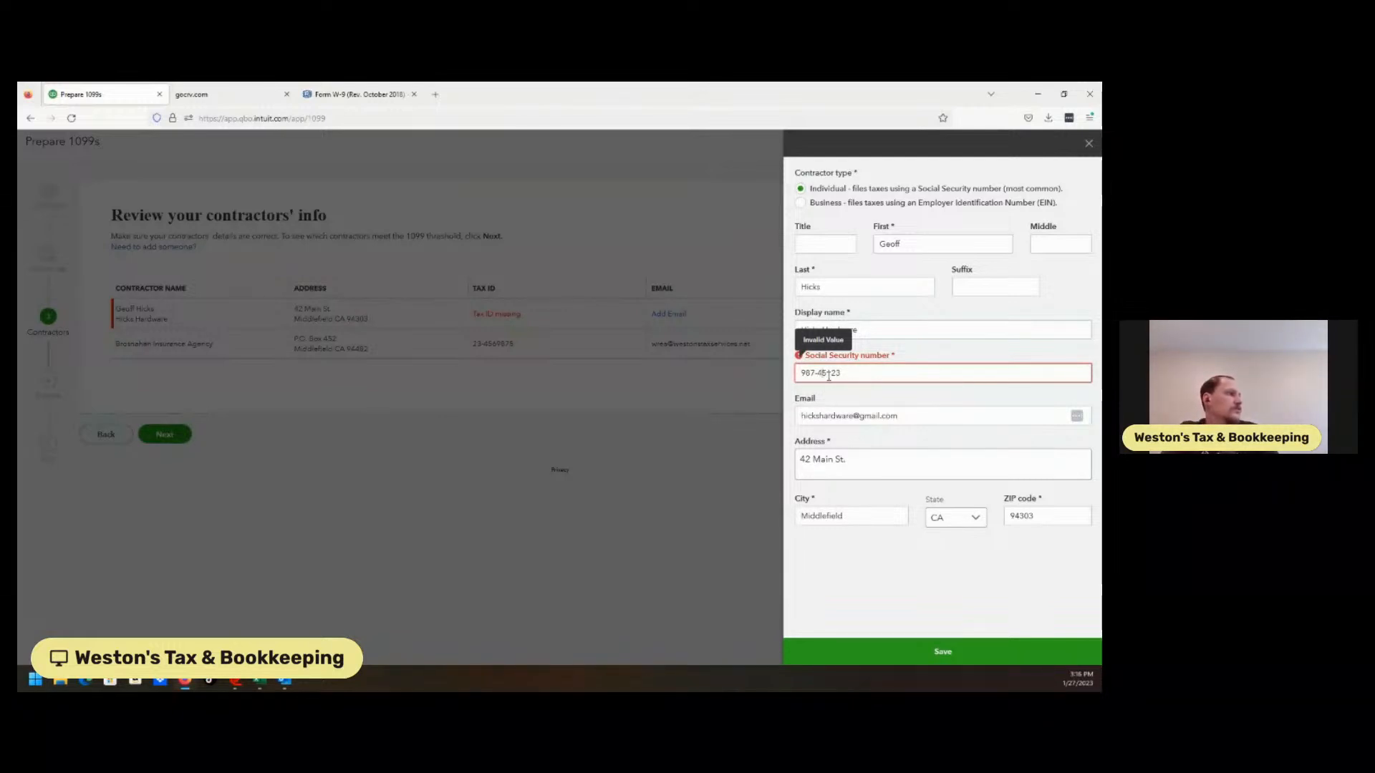
click(860, 374)
key(BackSpace)
key(BackSpace)
key(BackSpace)
key(BackSpace)
key(BackSpace)
key(BackSpace)
key(BackSpace)
key(BackSpace)
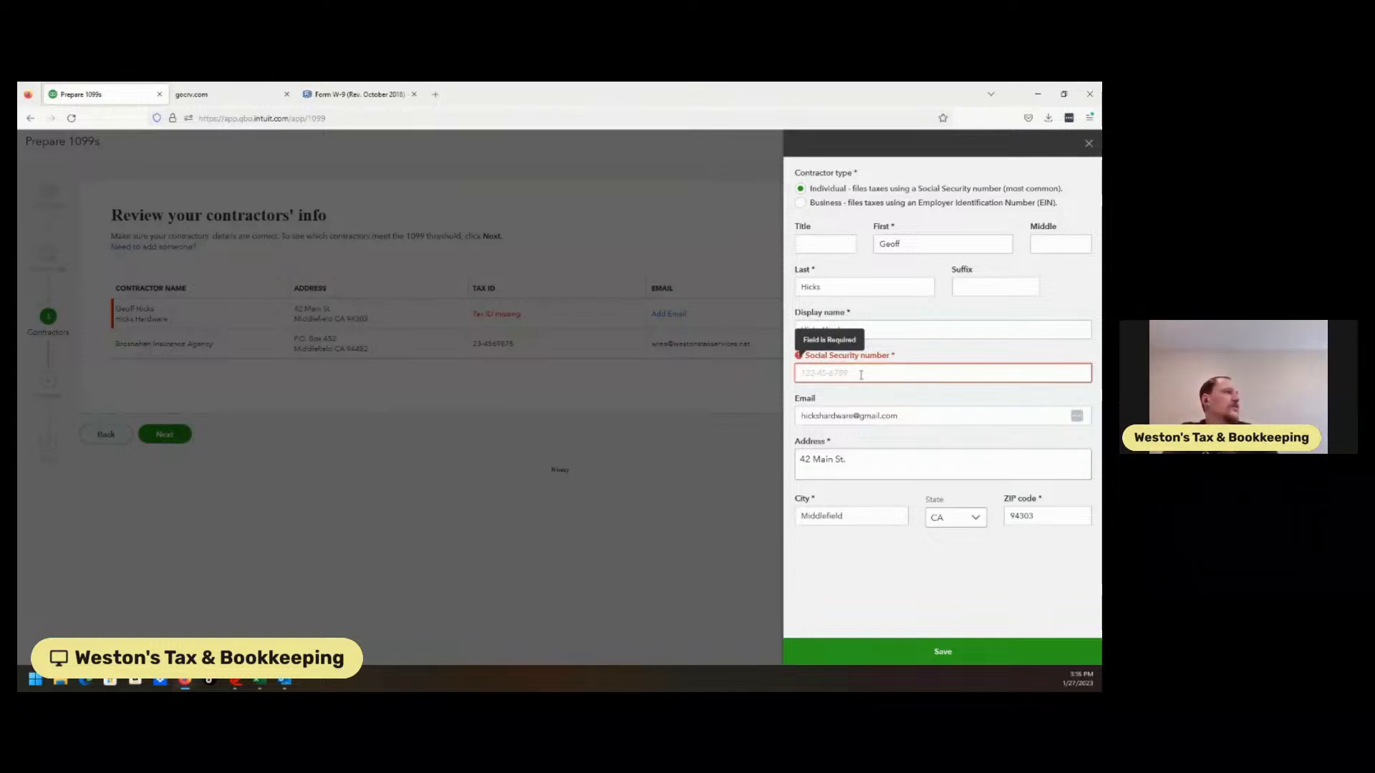
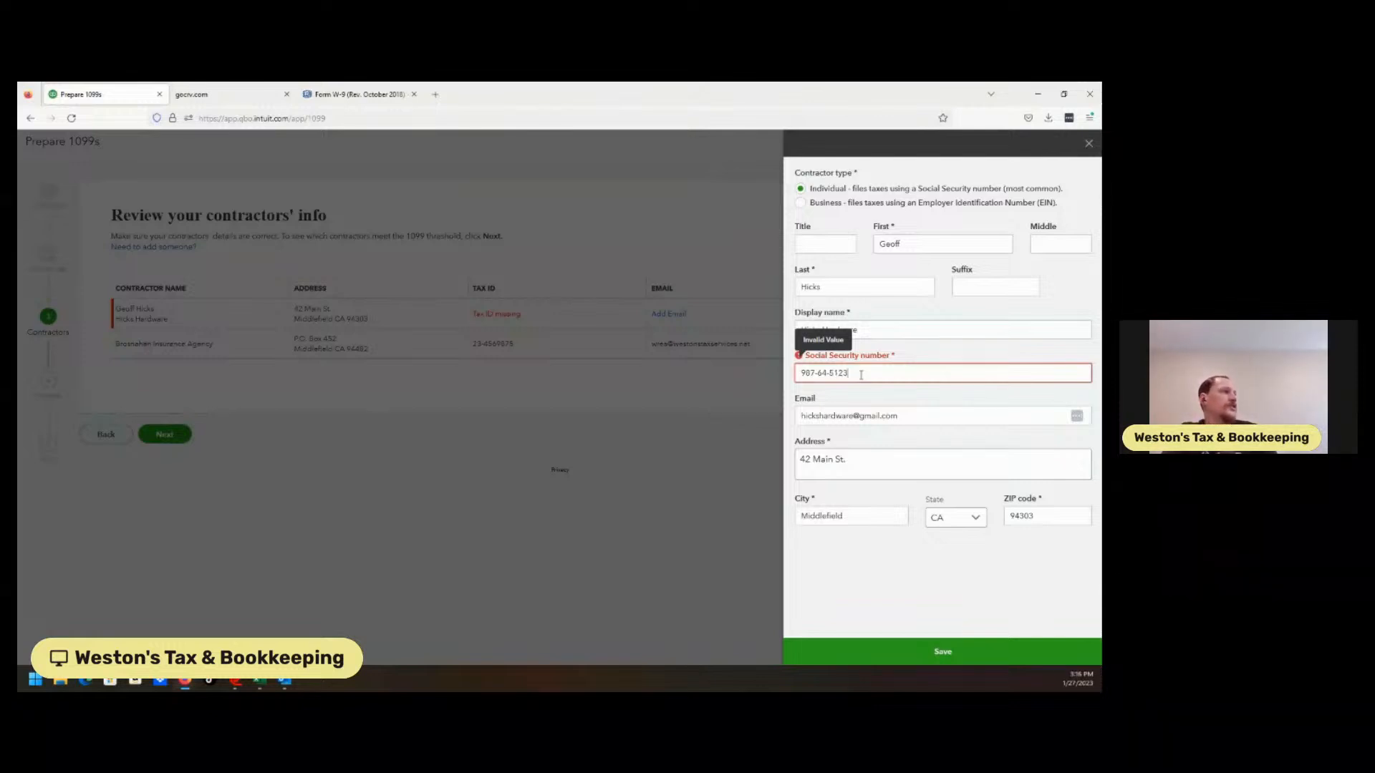
click(885, 613)
click(911, 664)
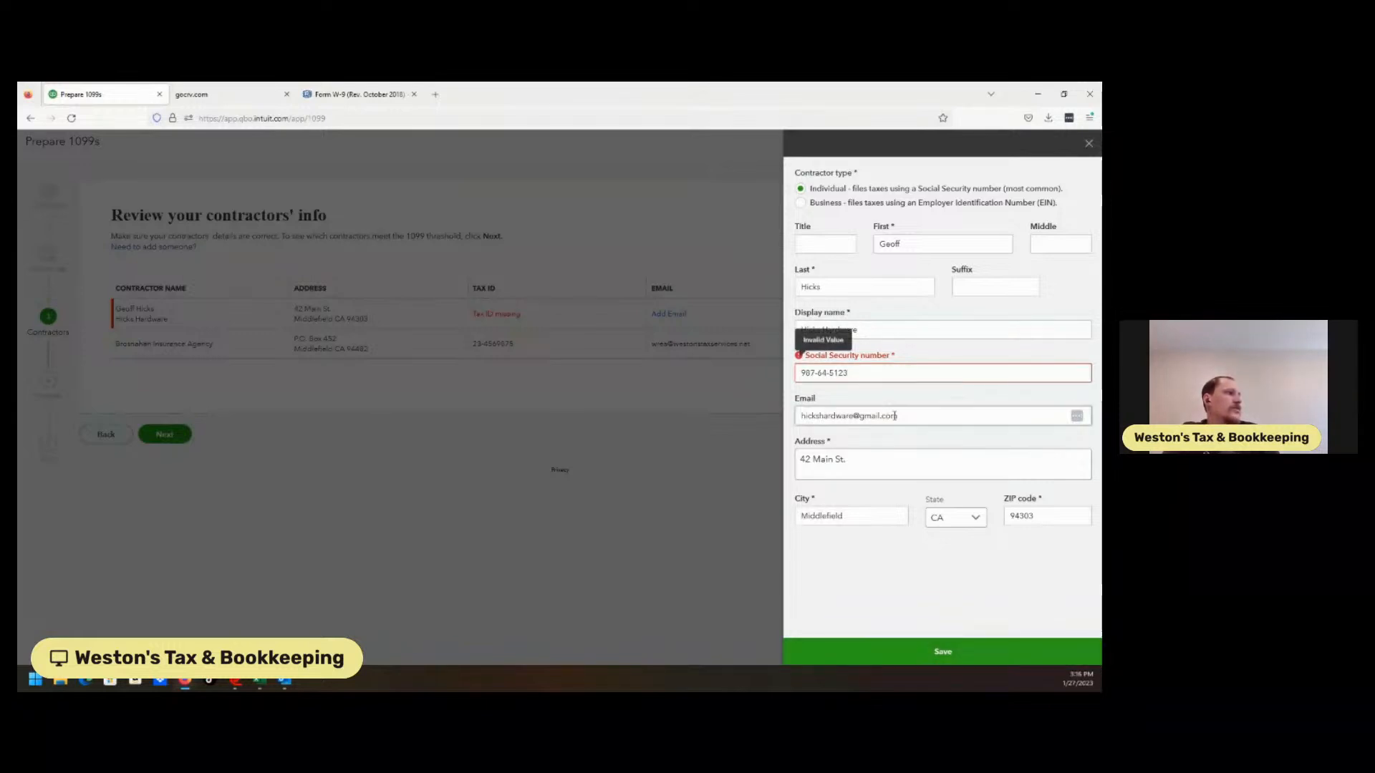
Replace the still-rejected number with a valid Social Security number and save Hicks Hardware's details
double_click(871, 377)
click(831, 374)
key(BackSpace)
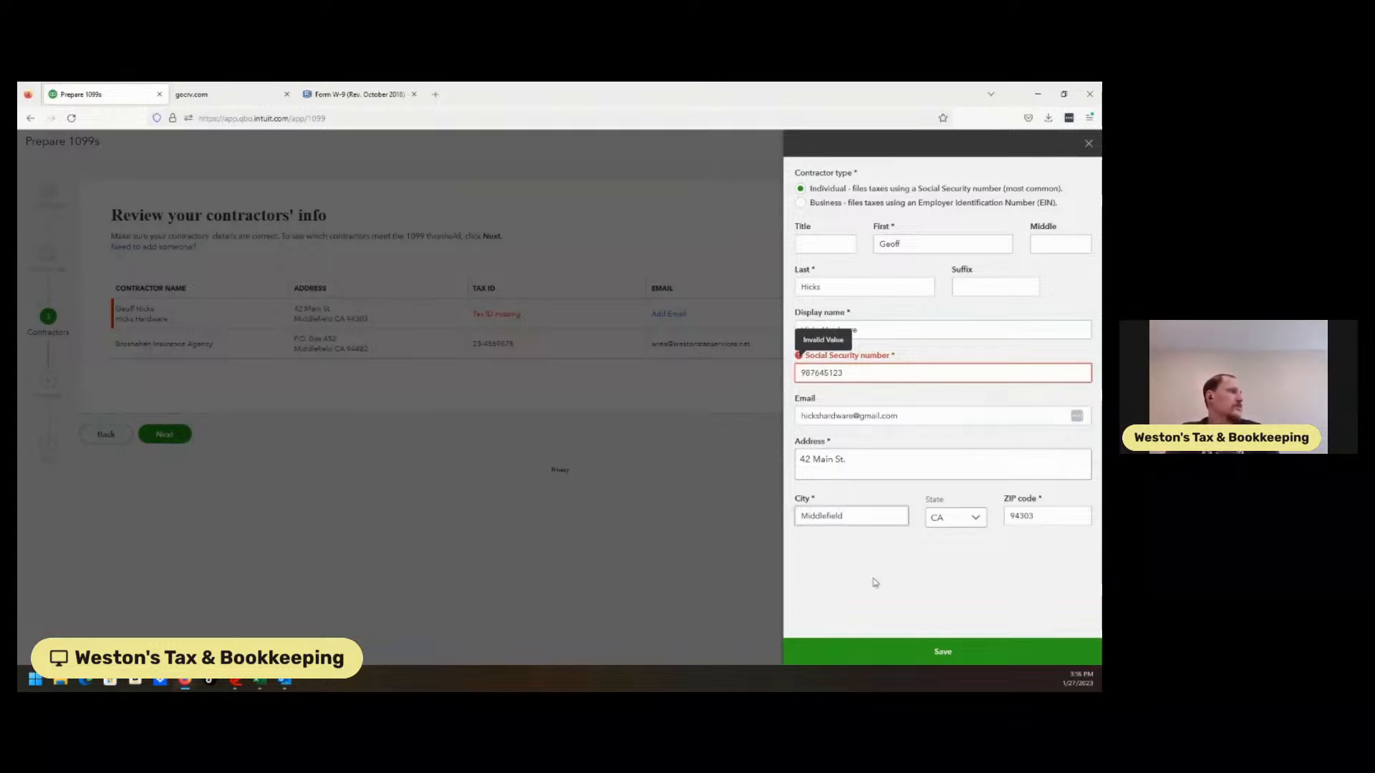
click(895, 648)
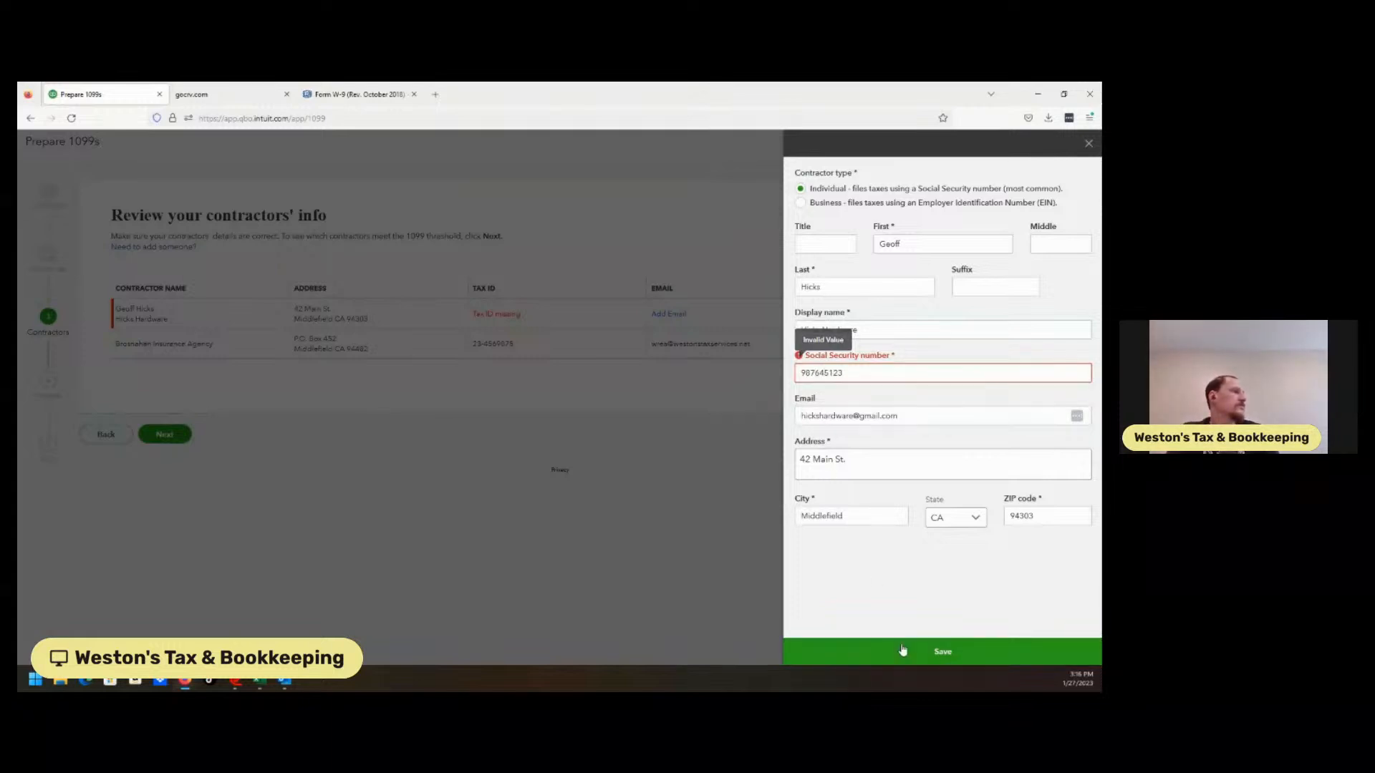
double_click(849, 373)
key(BackSpace)
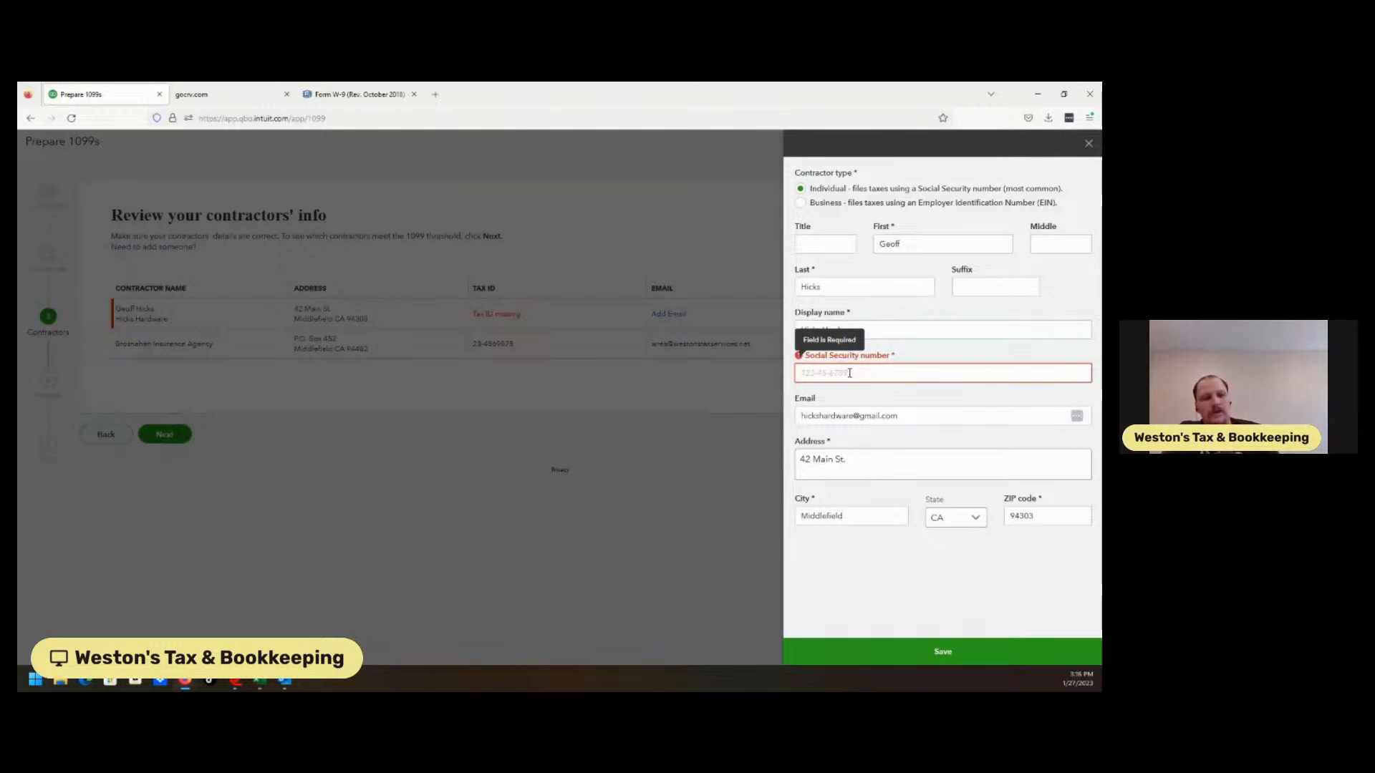
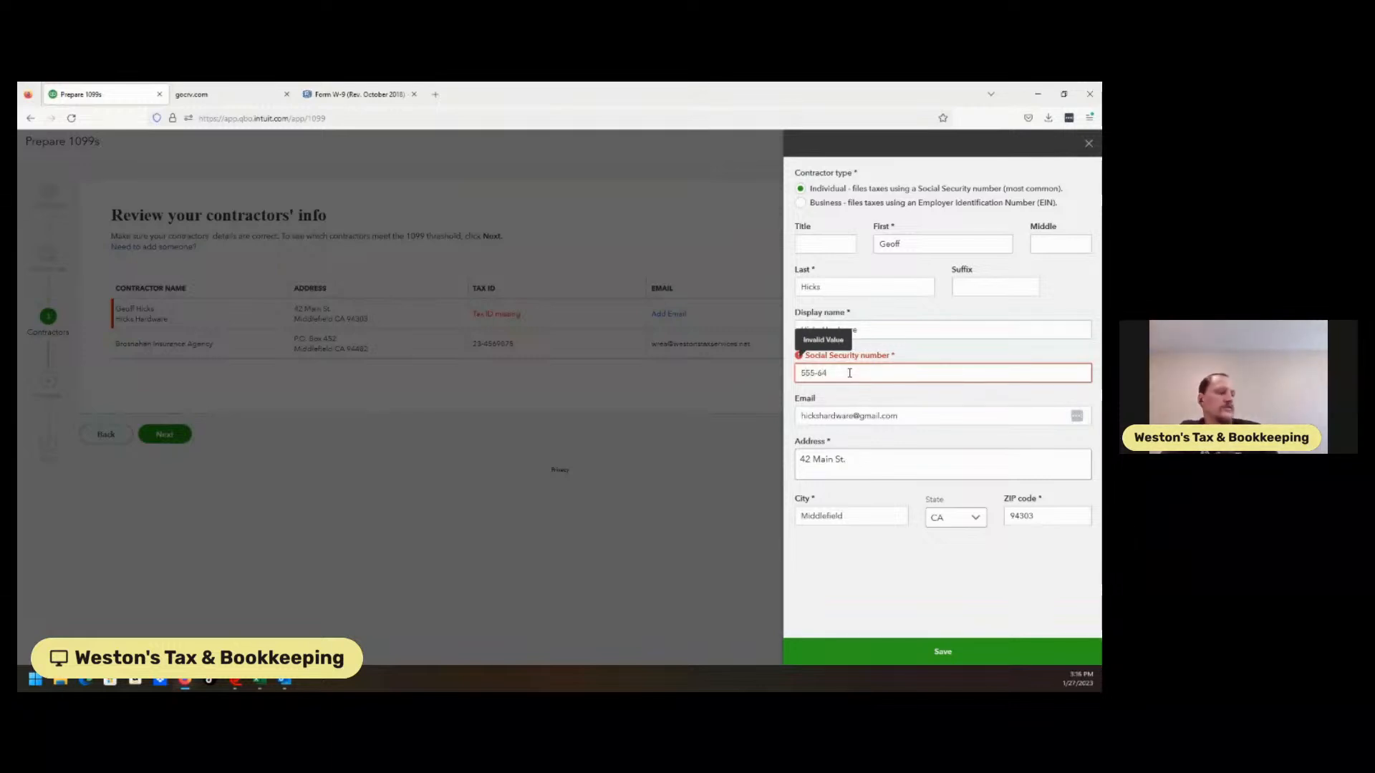
click(893, 647)
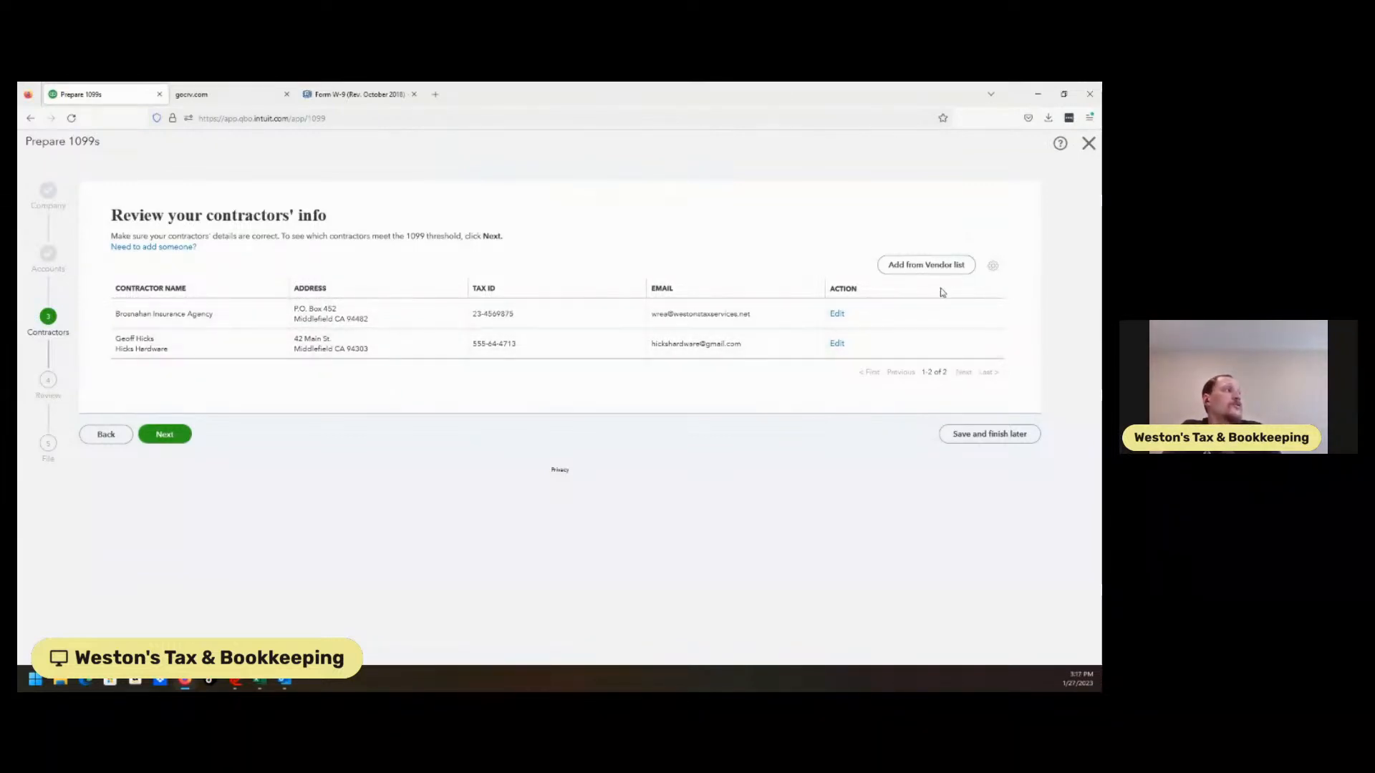
Add Lee Advertising from the vendor list as a third 1099 contractor and open its details
click(949, 267)
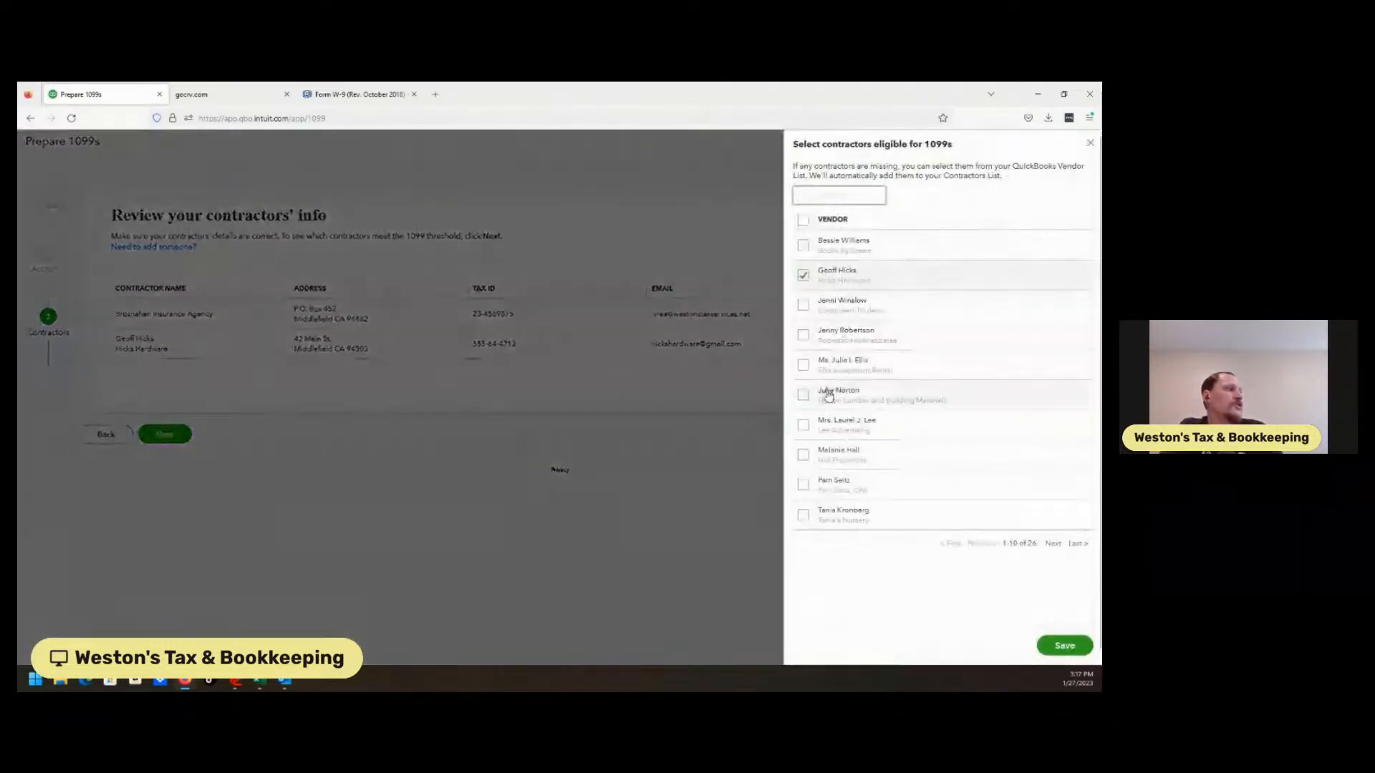
click(802, 425)
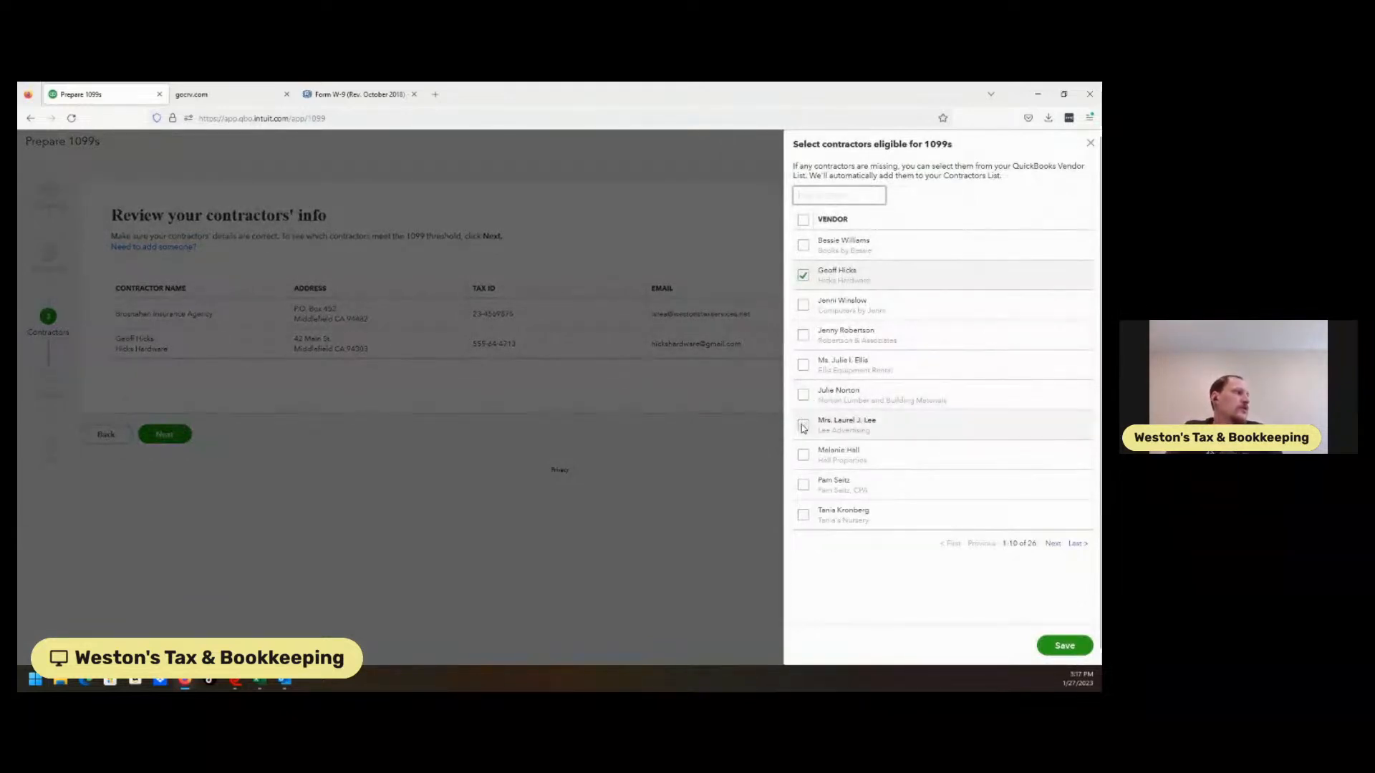
click(1067, 646)
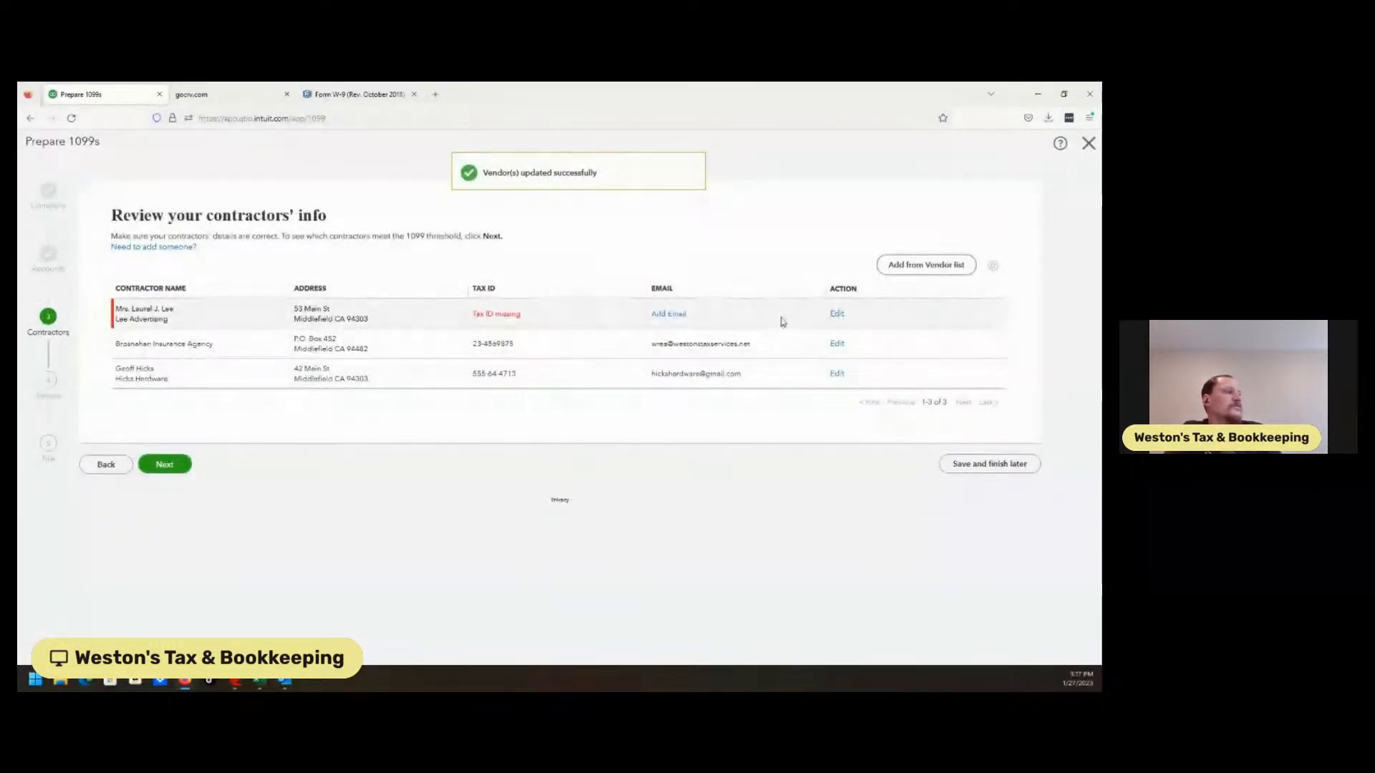
click(837, 314)
Set Lee Advertising as a business filer, enter its full Employer Identification Number, and save
click(826, 204)
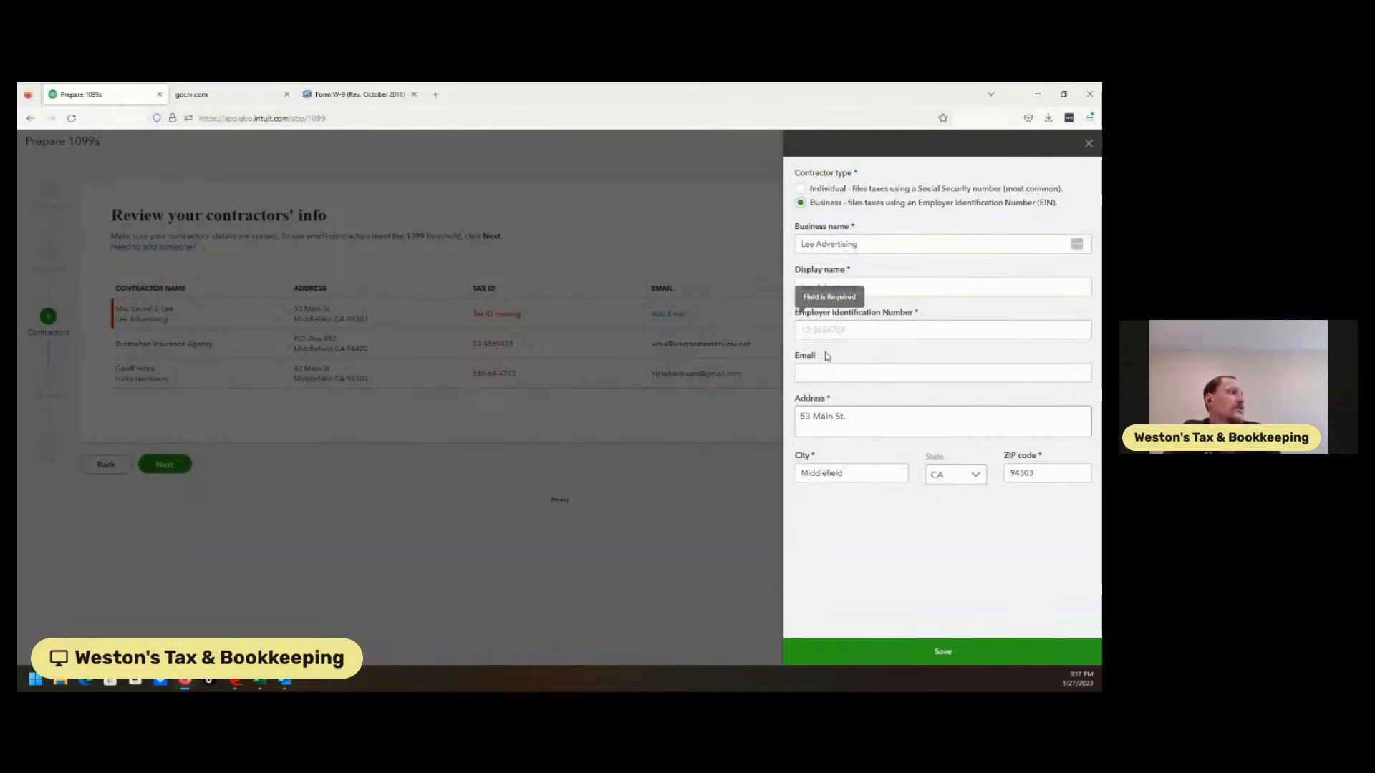
click(855, 332)
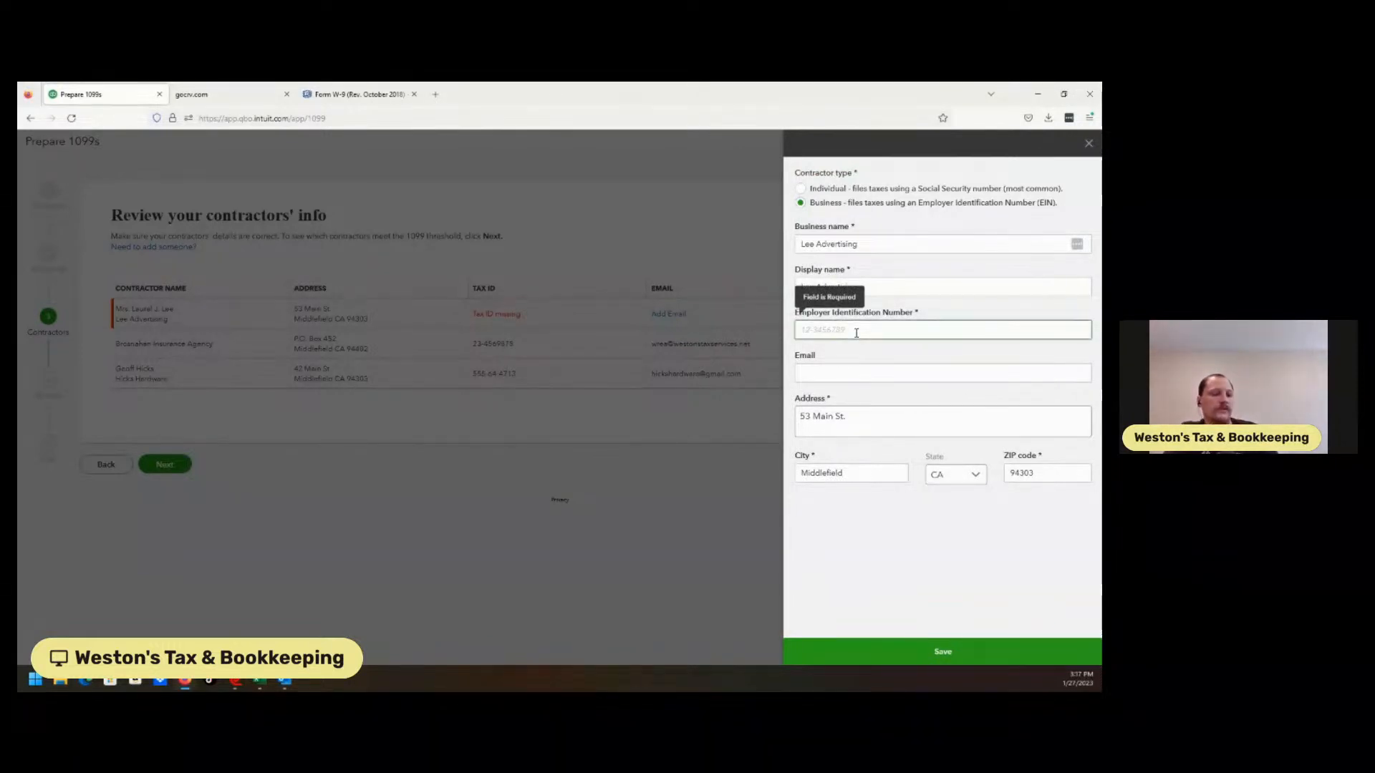
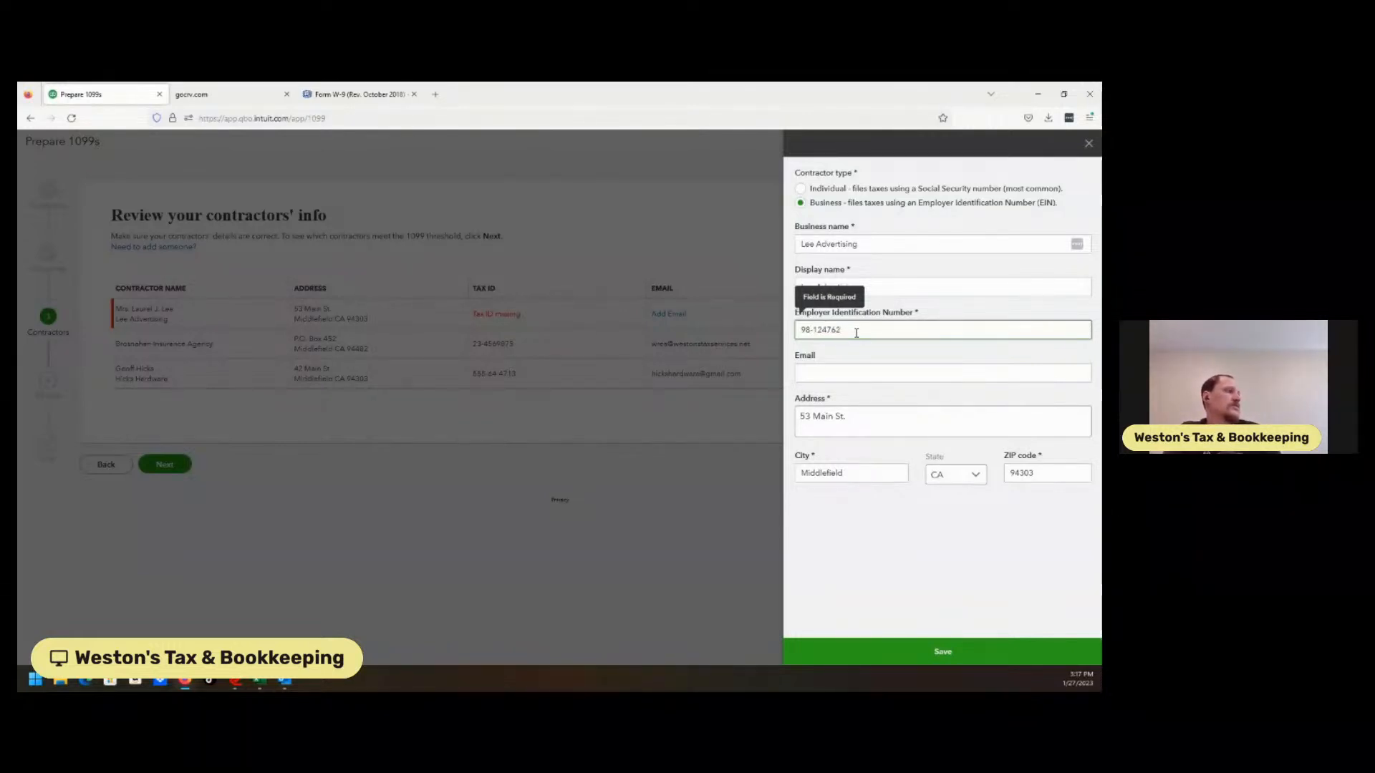
click(870, 556)
click(891, 334)
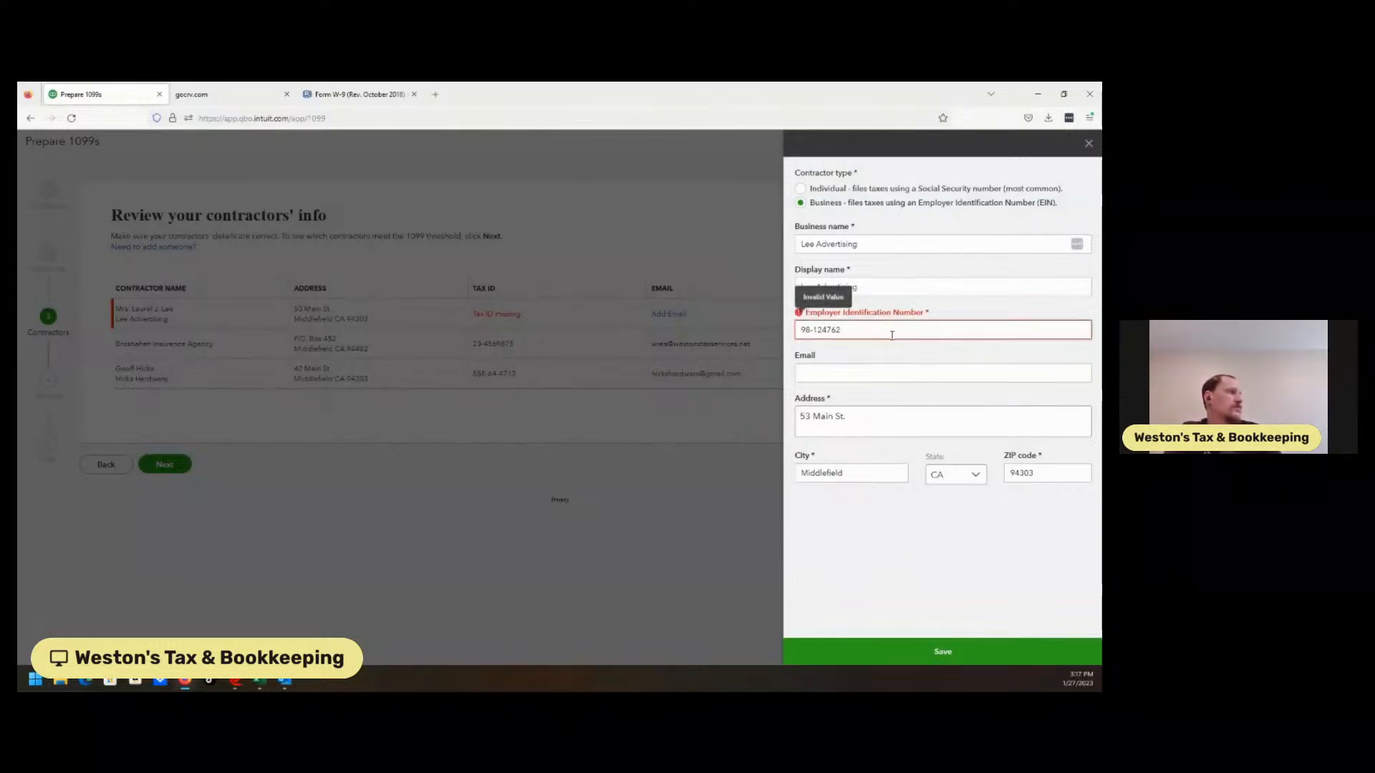
text(1)
click(872, 601)
click(899, 657)
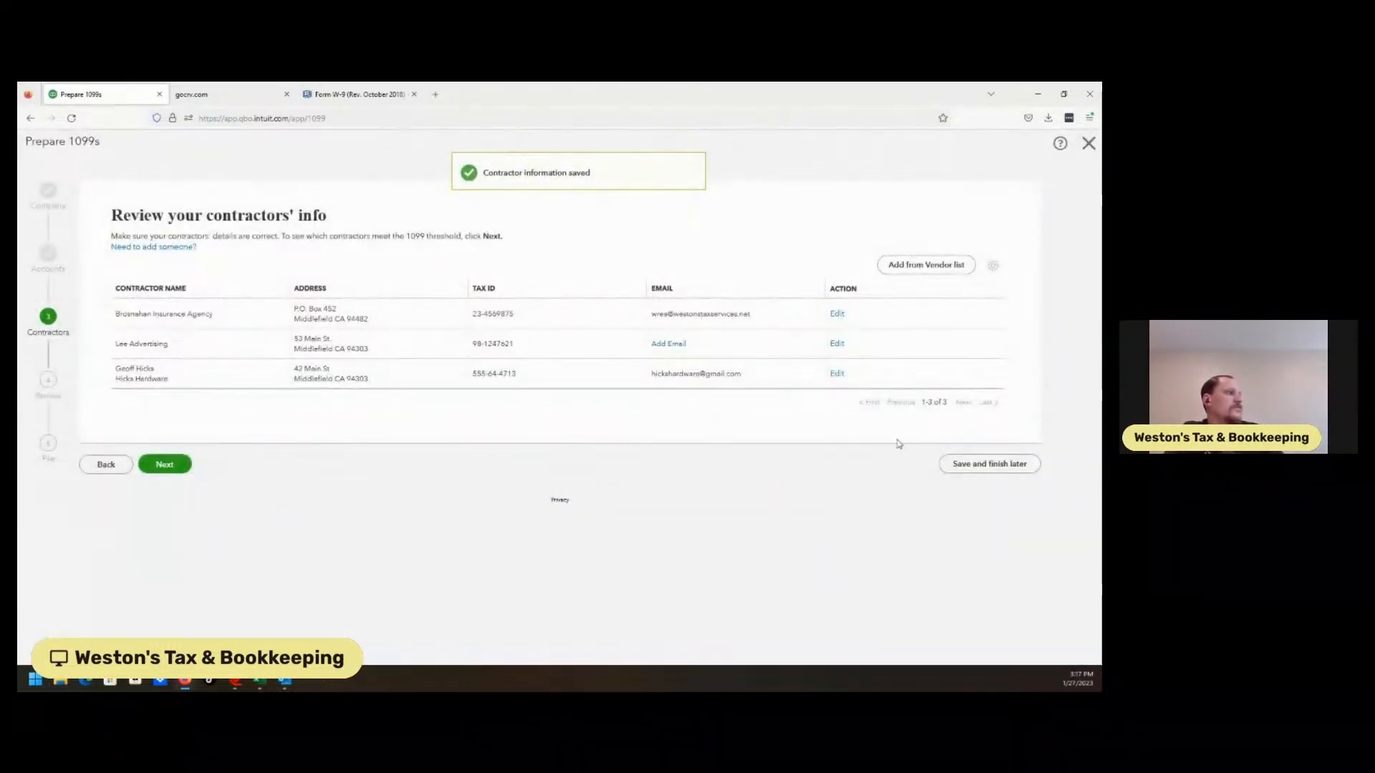
Advance to the payments review, check the contractor filter options, and close the 1099 wizard
click(165, 464)
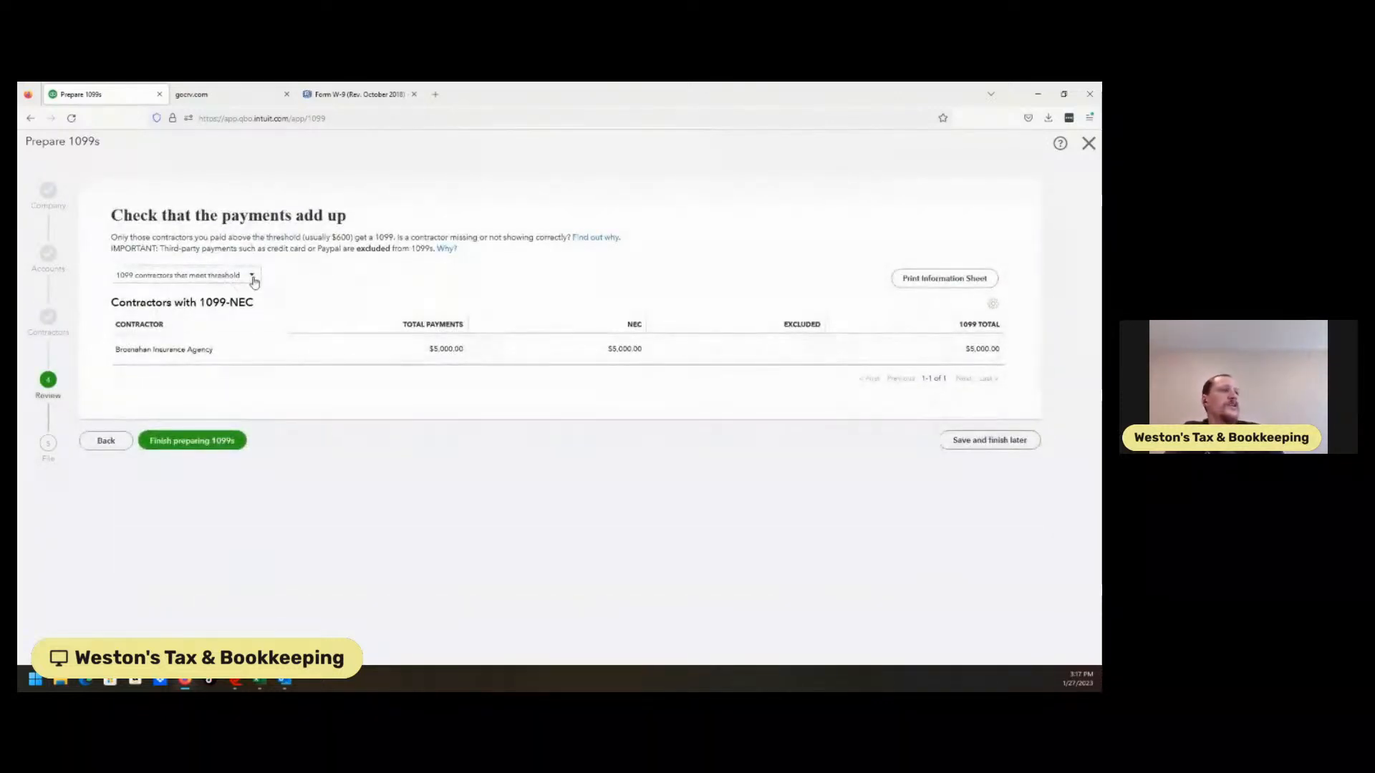
click(252, 276)
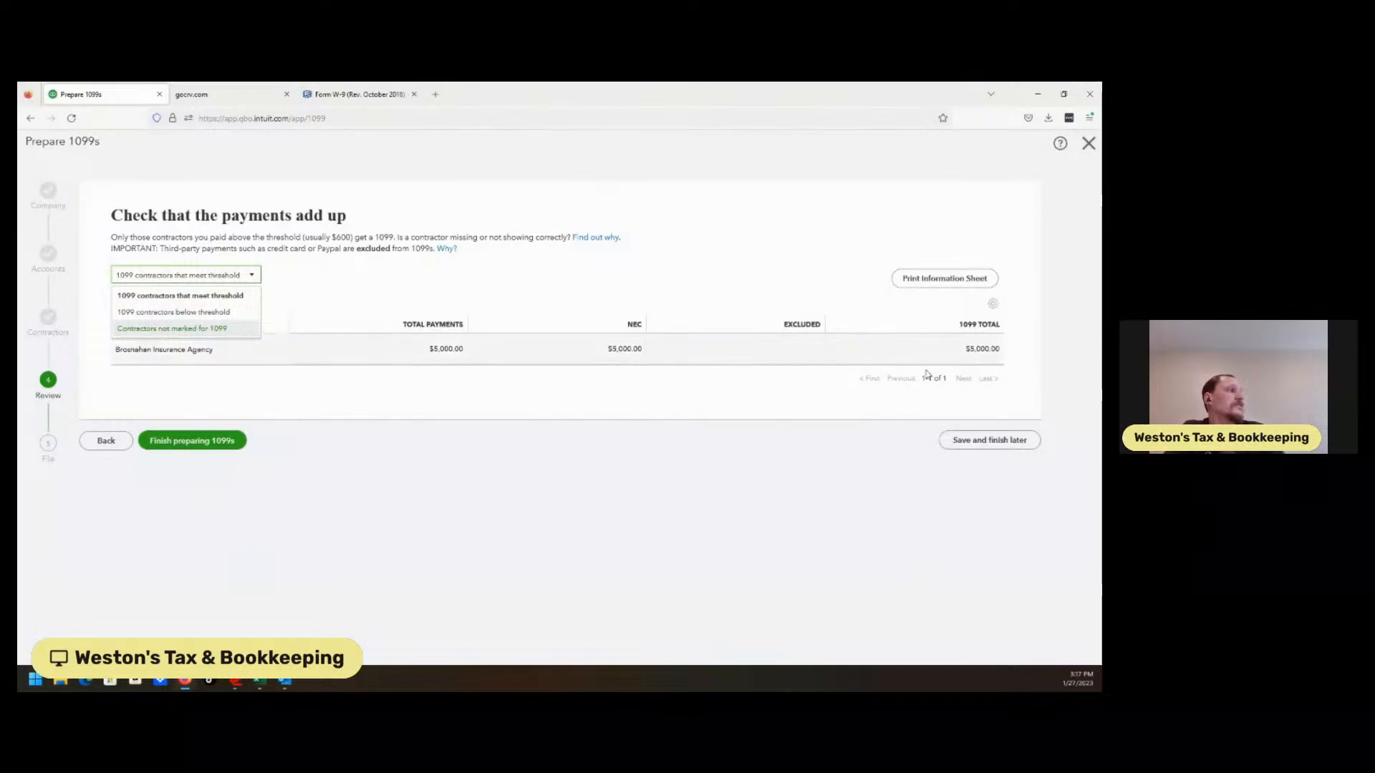
click(980, 440)
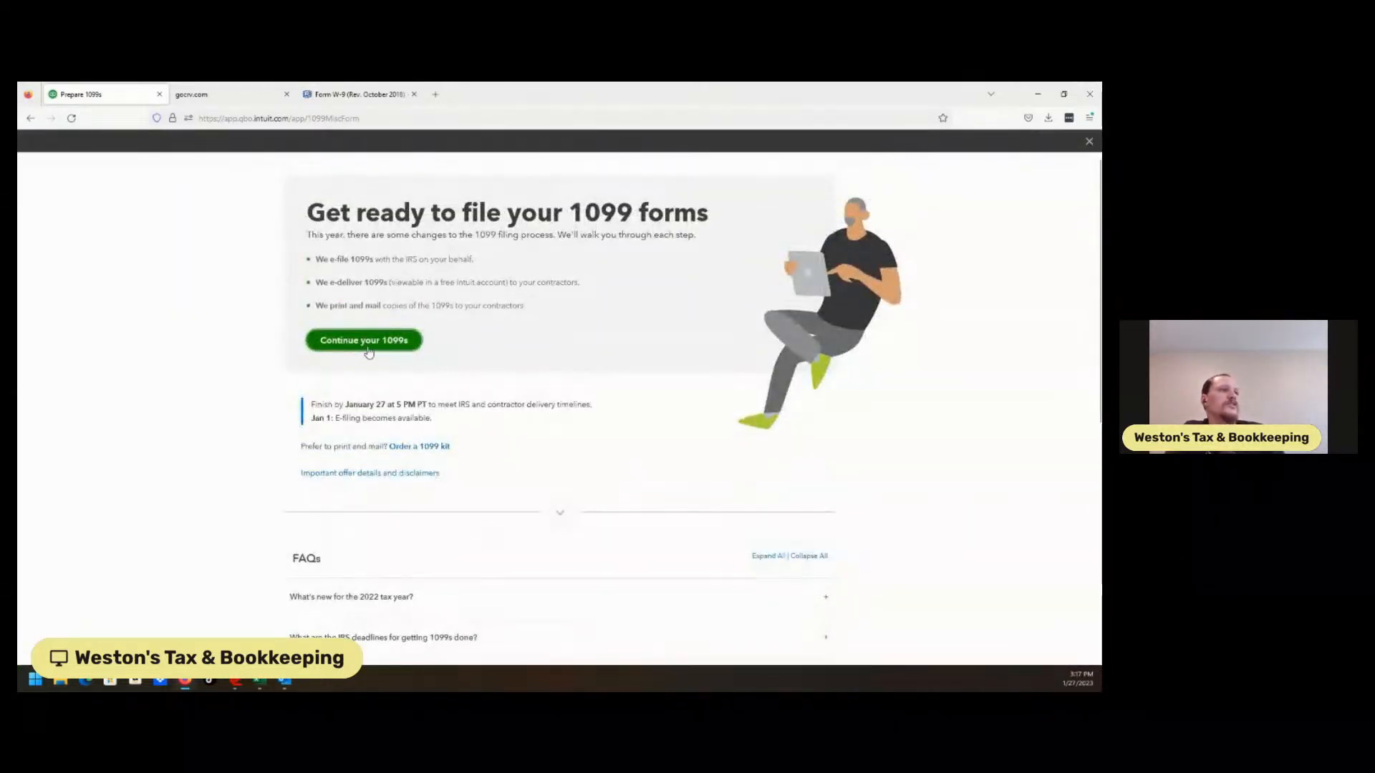
click(1090, 143)
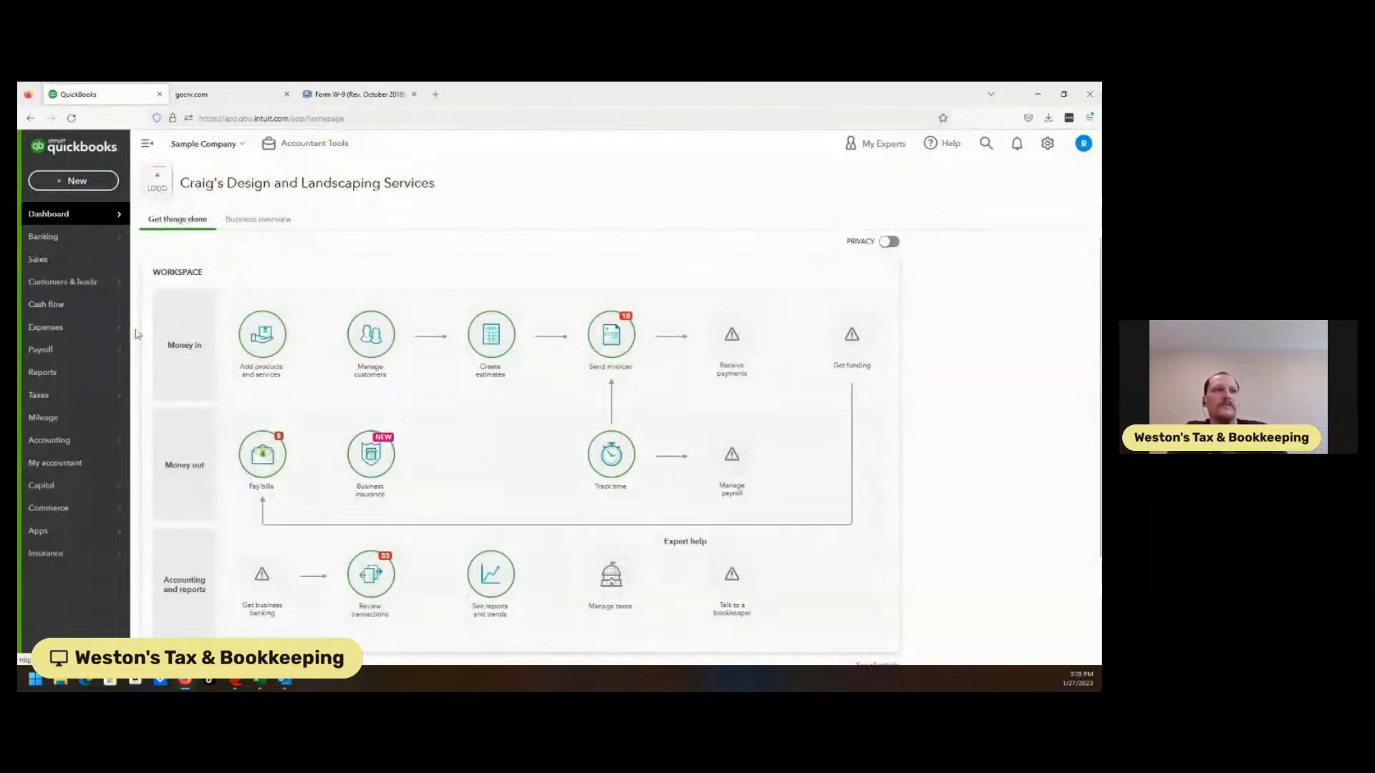
Search the vendor list for 'hicks' and open the Hicks Hardware vendor record
mouse_move(97, 336)
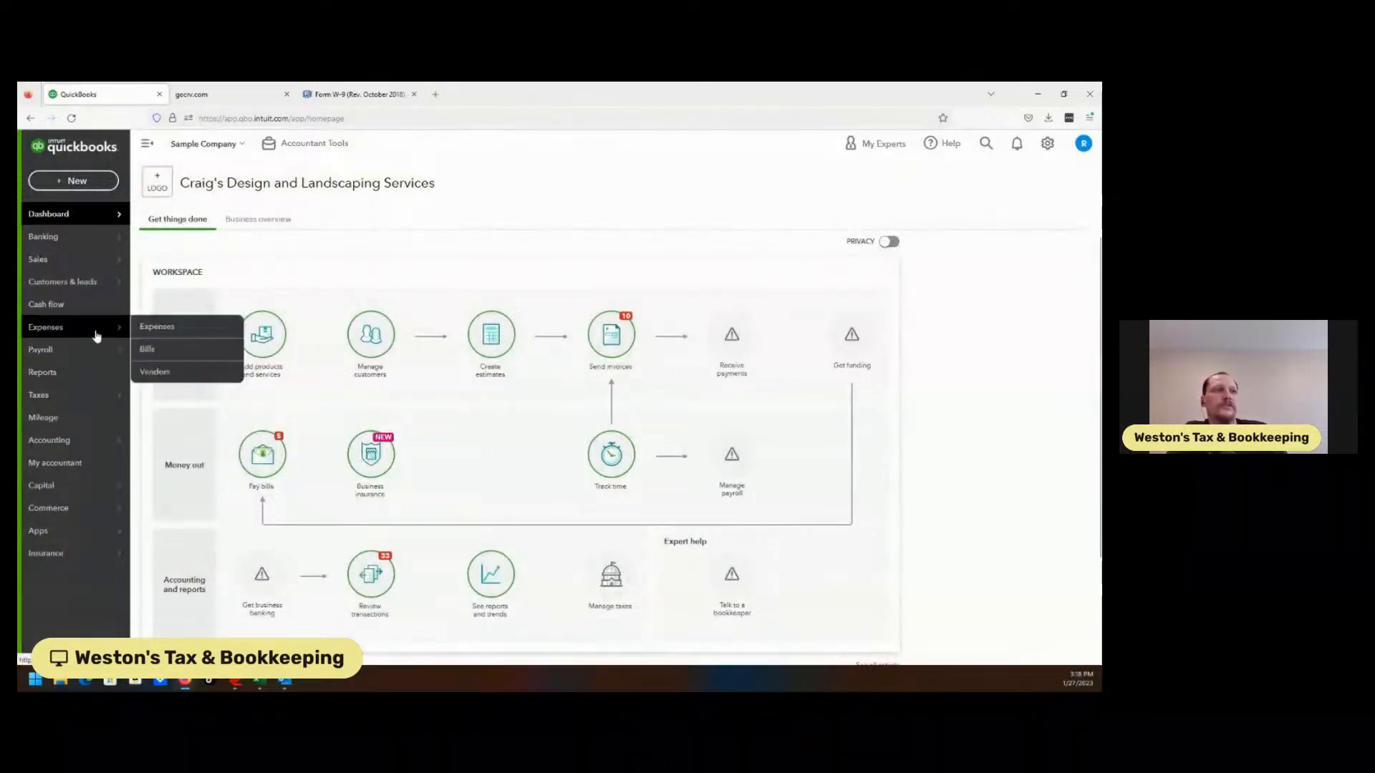
click(155, 372)
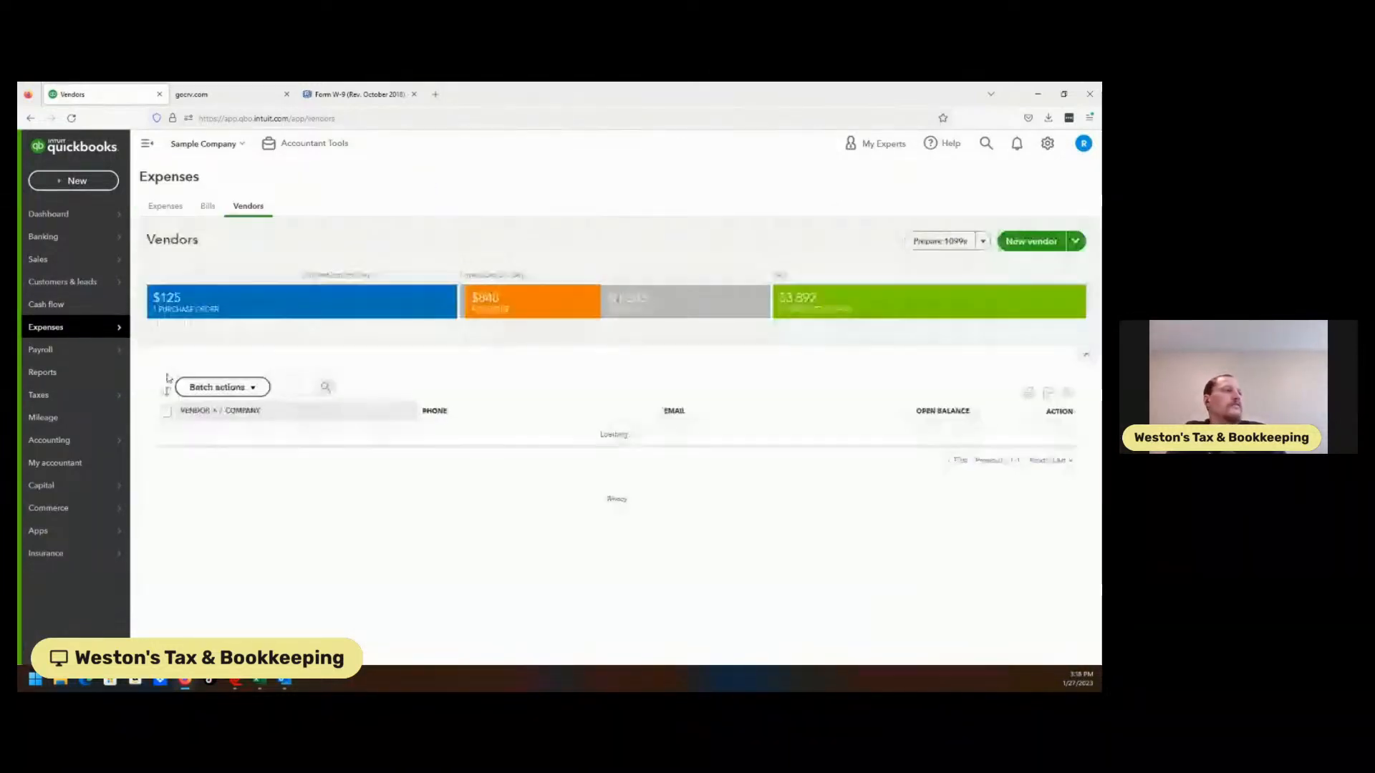
click(296, 384)
text(hicks)
click(311, 409)
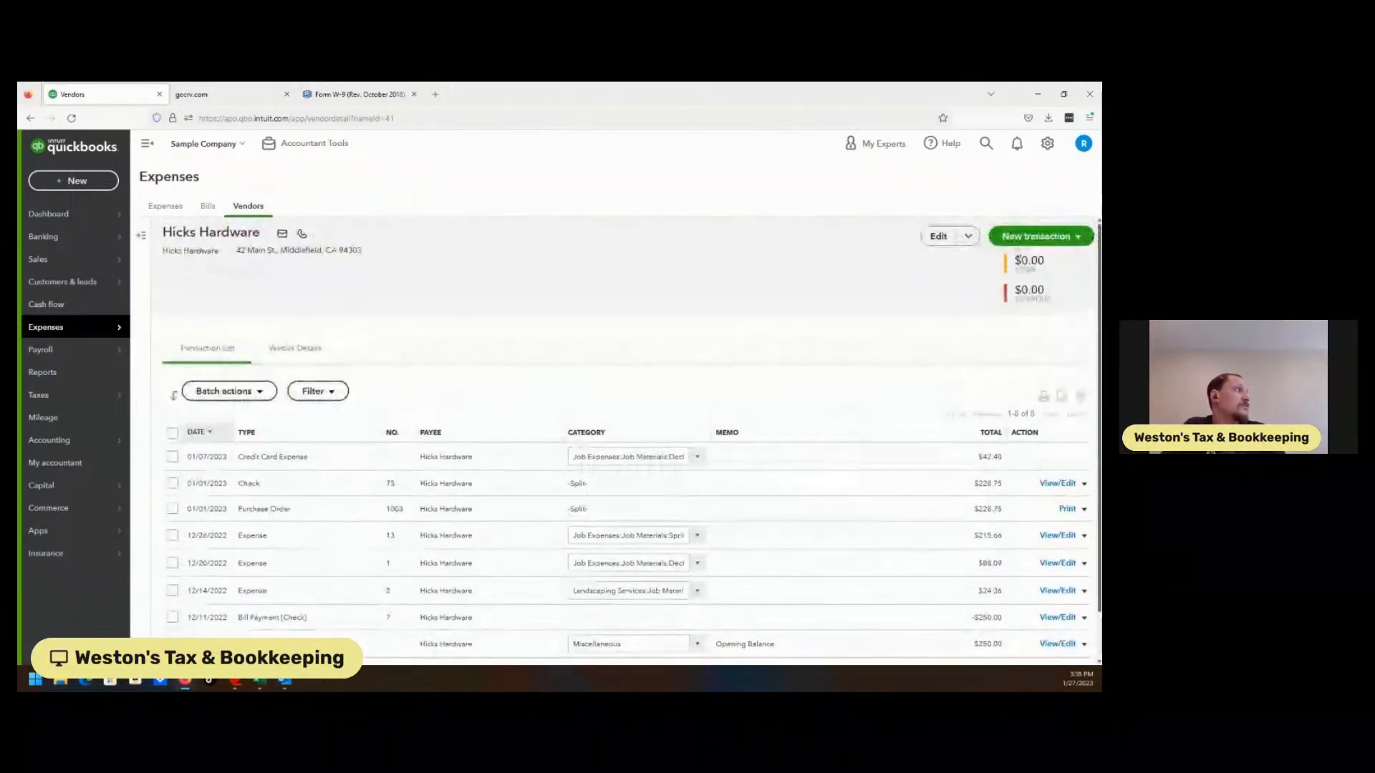
Review Hicks Hardware's vendor details in the edit panel and close it without changes
click(938, 236)
drag(1099, 269, 1099, 434)
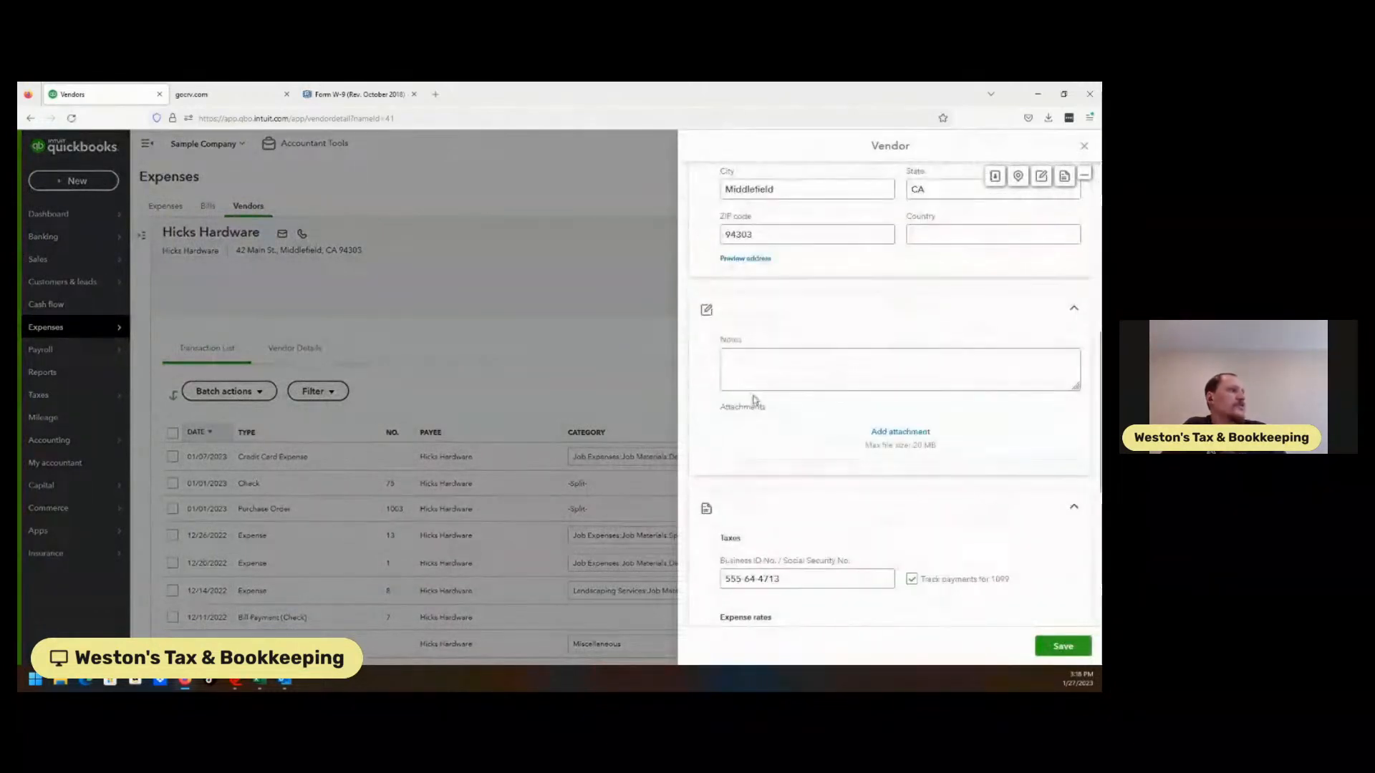
click(533, 343)
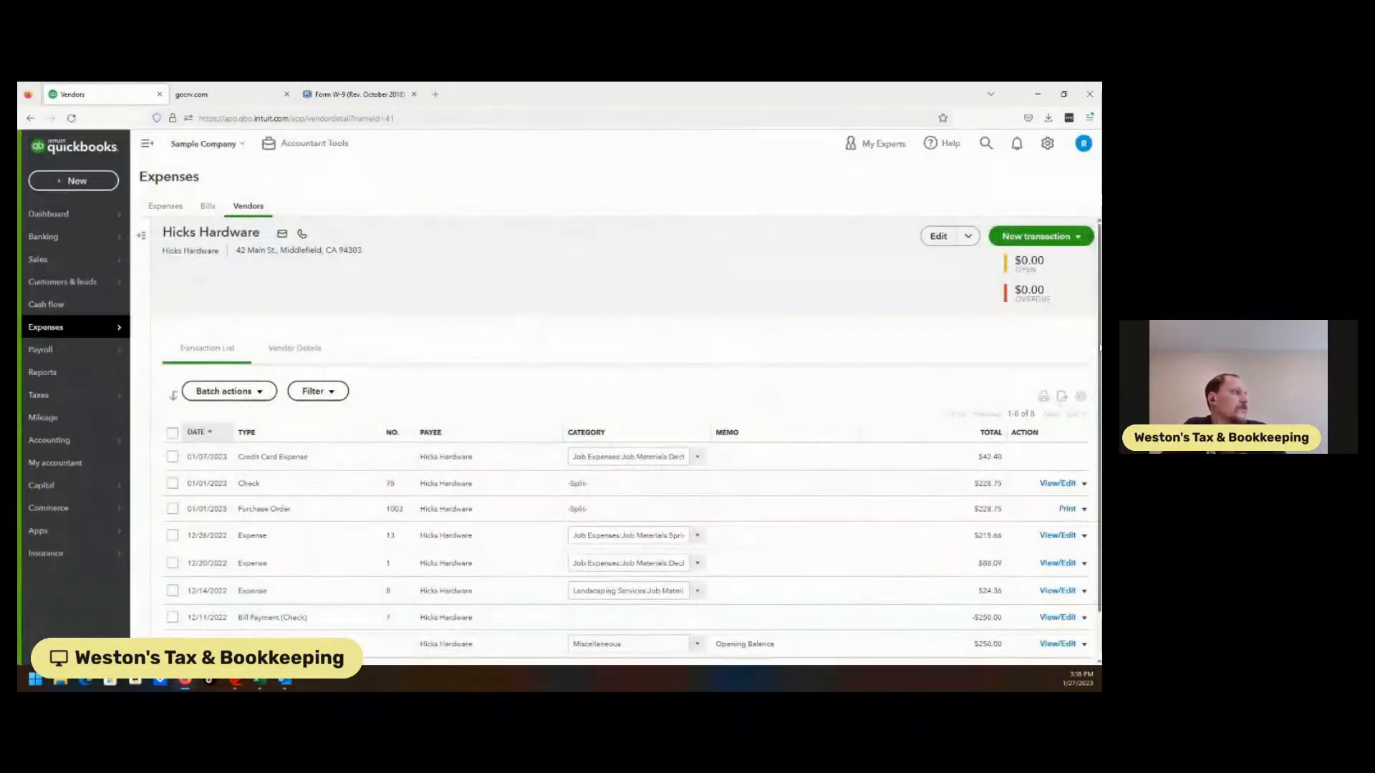
Look over Hicks Hardware's eight transactions, then go to Taxes > 1099 filings
scroll(616, 437, down, 2)
scroll(374, 532, up, 2)
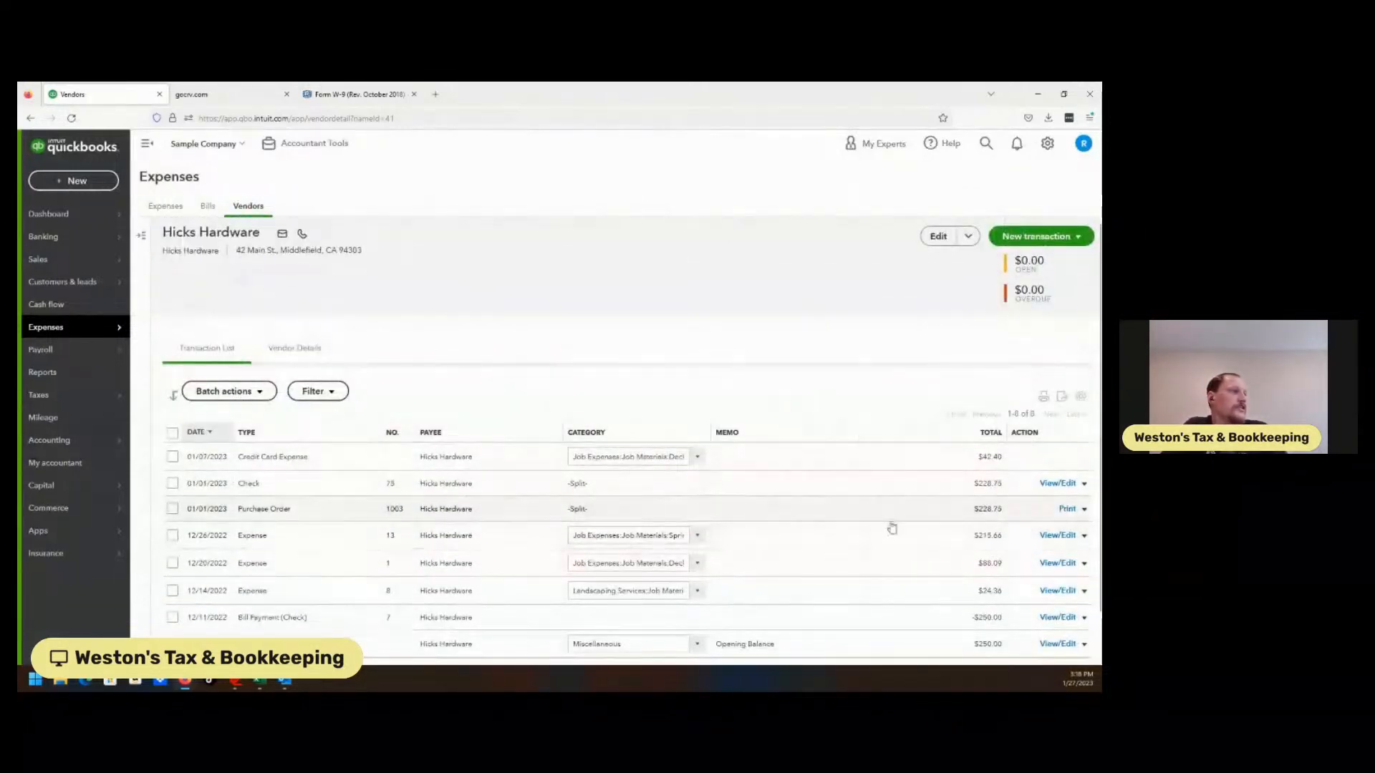
scroll(523, 374, down, 2)
scroll(524, 373, up, 2)
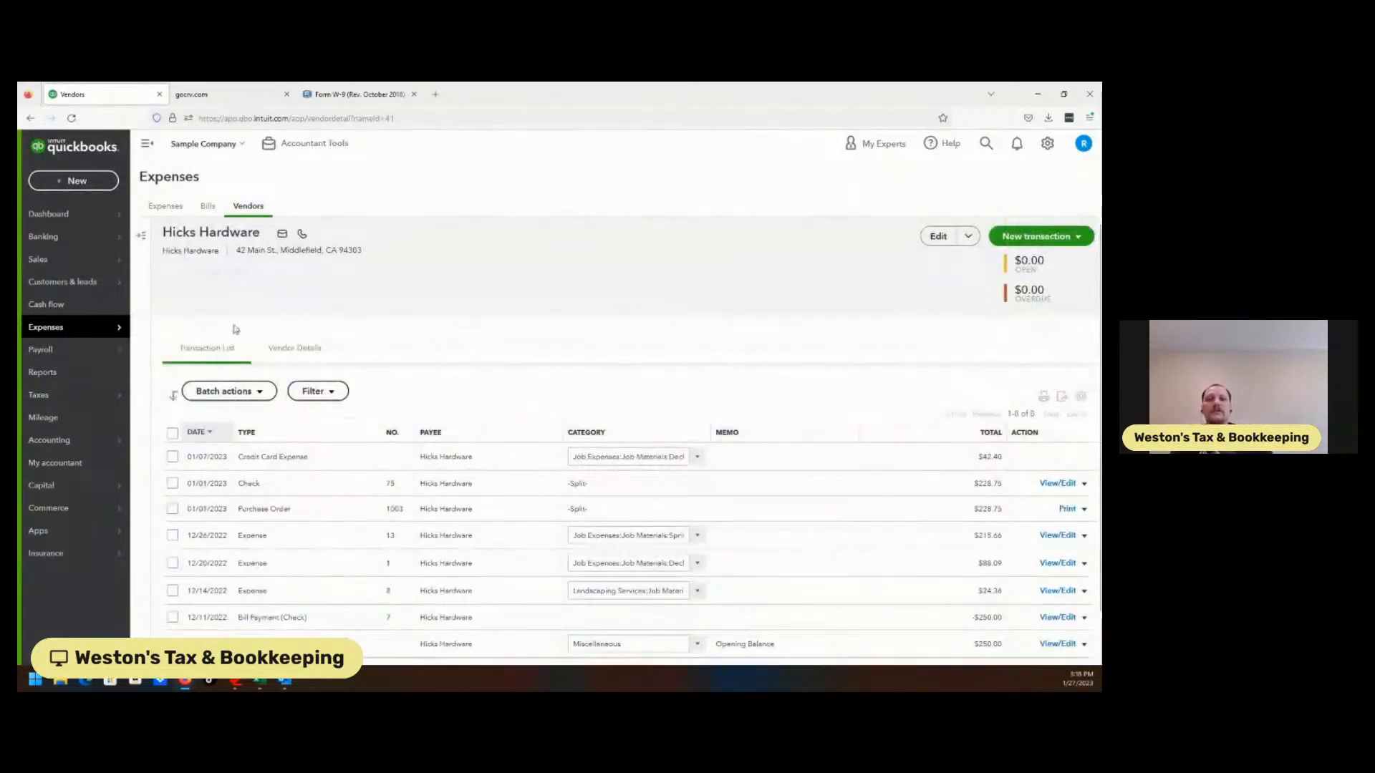
mouse_move(74, 335)
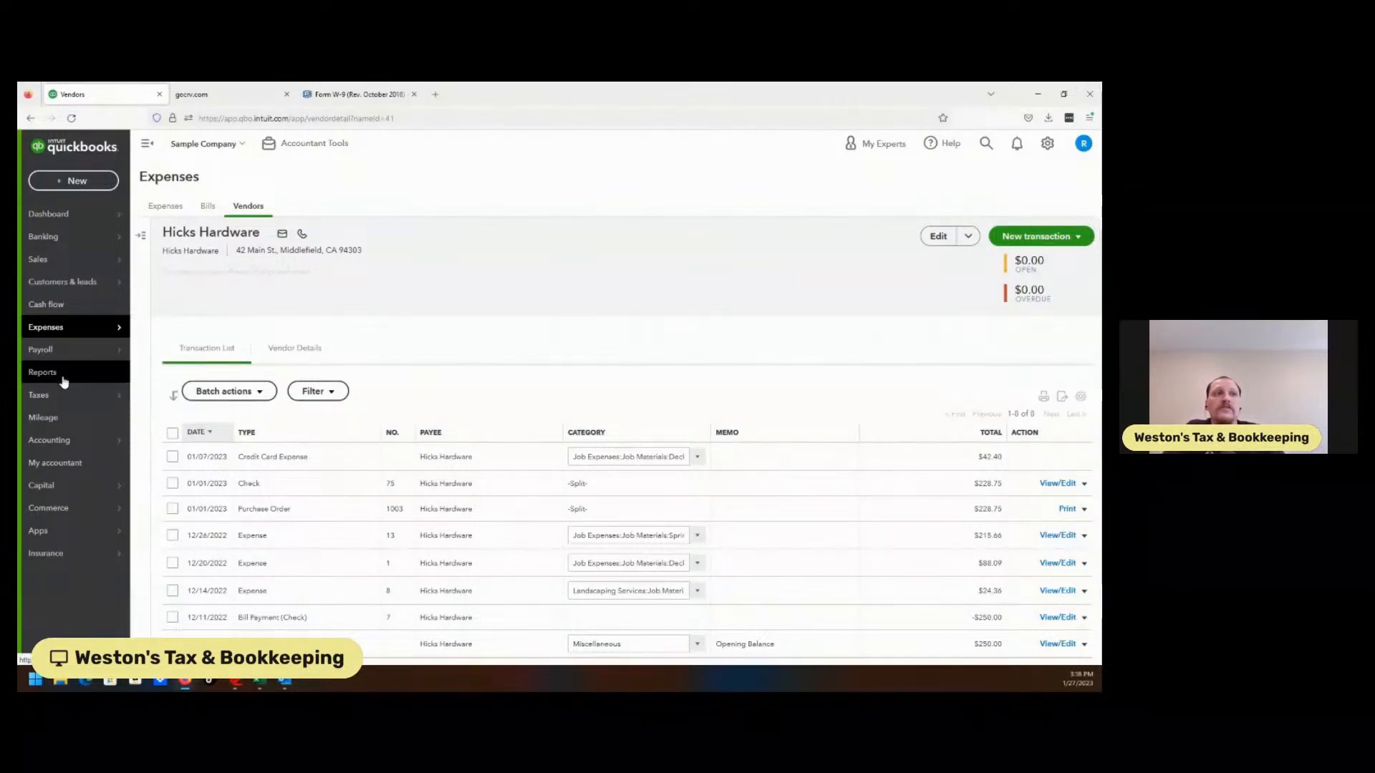
click(162, 417)
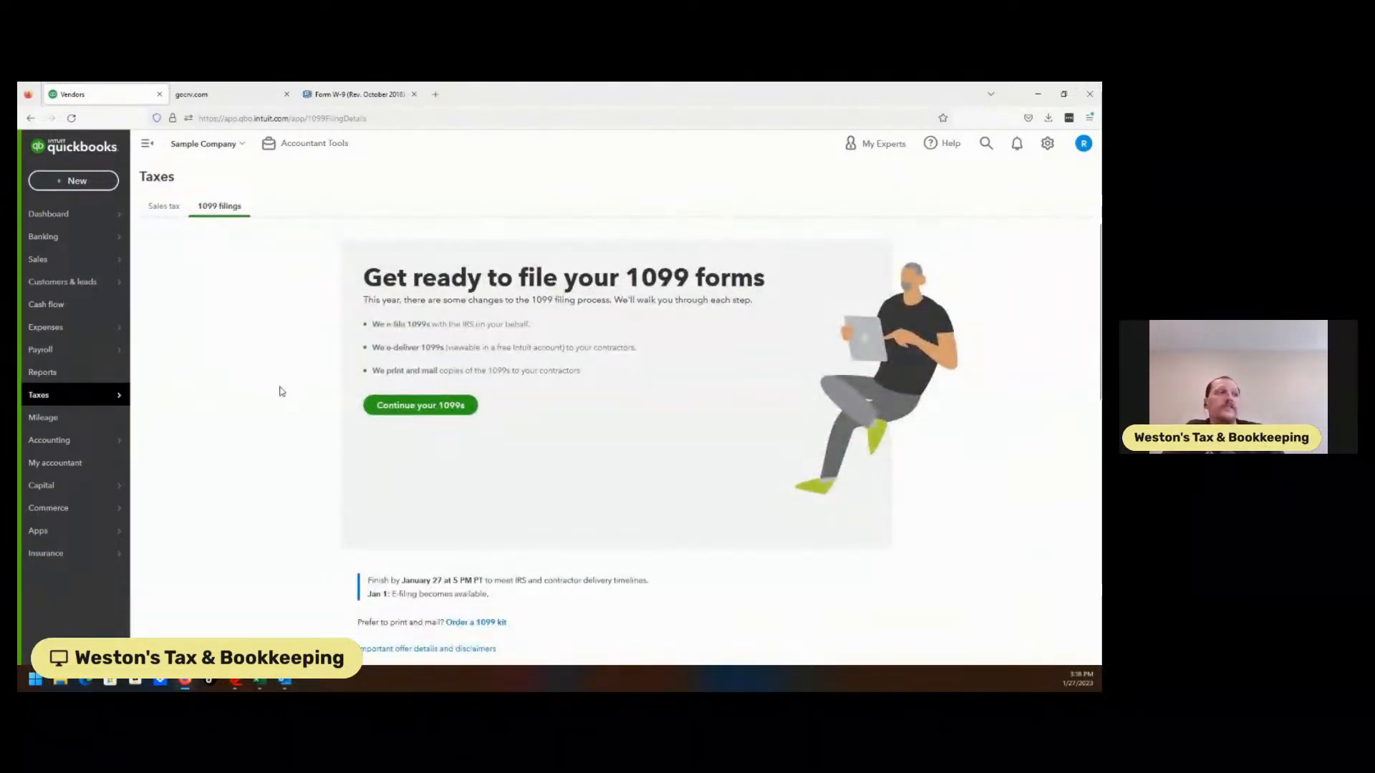
Resume the 1099 wizard and return to the account mapping step
click(403, 405)
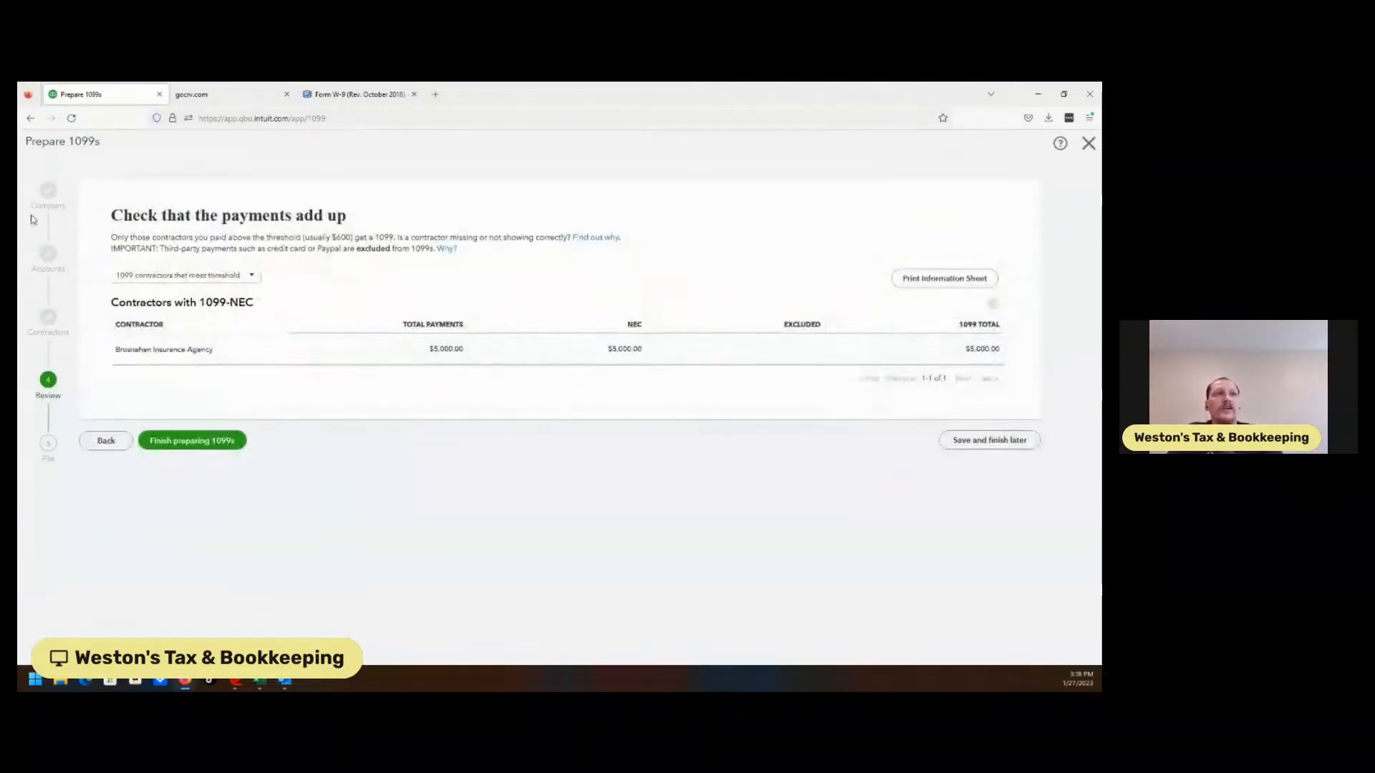
click(109, 442)
click(111, 464)
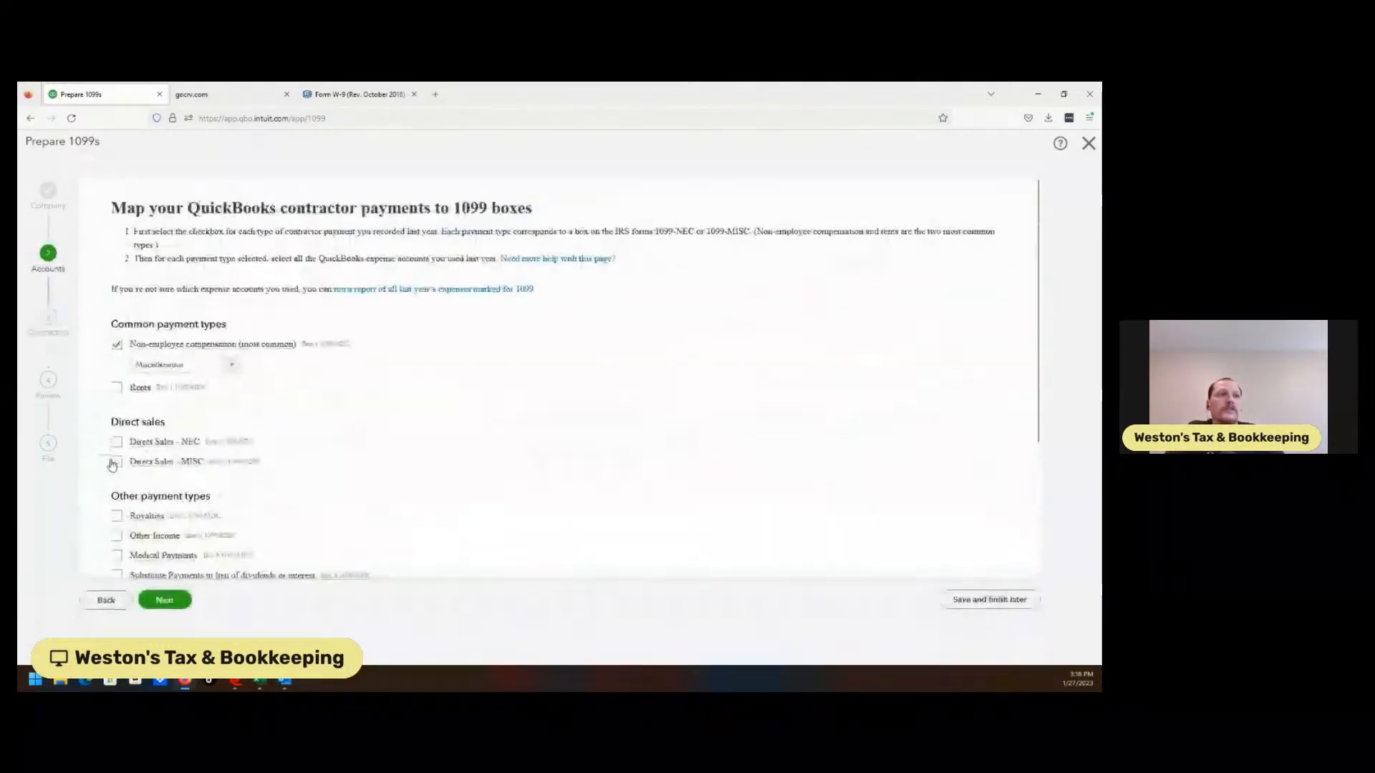
Map Cost of Labor, Computer Repairs, Commissions & fees, Building Repairs, Bookkeeper, Decks and Patios, Disposal Fees, Dues & Subscriptions, Equipment Rental to non-employee compensation
click(231, 375)
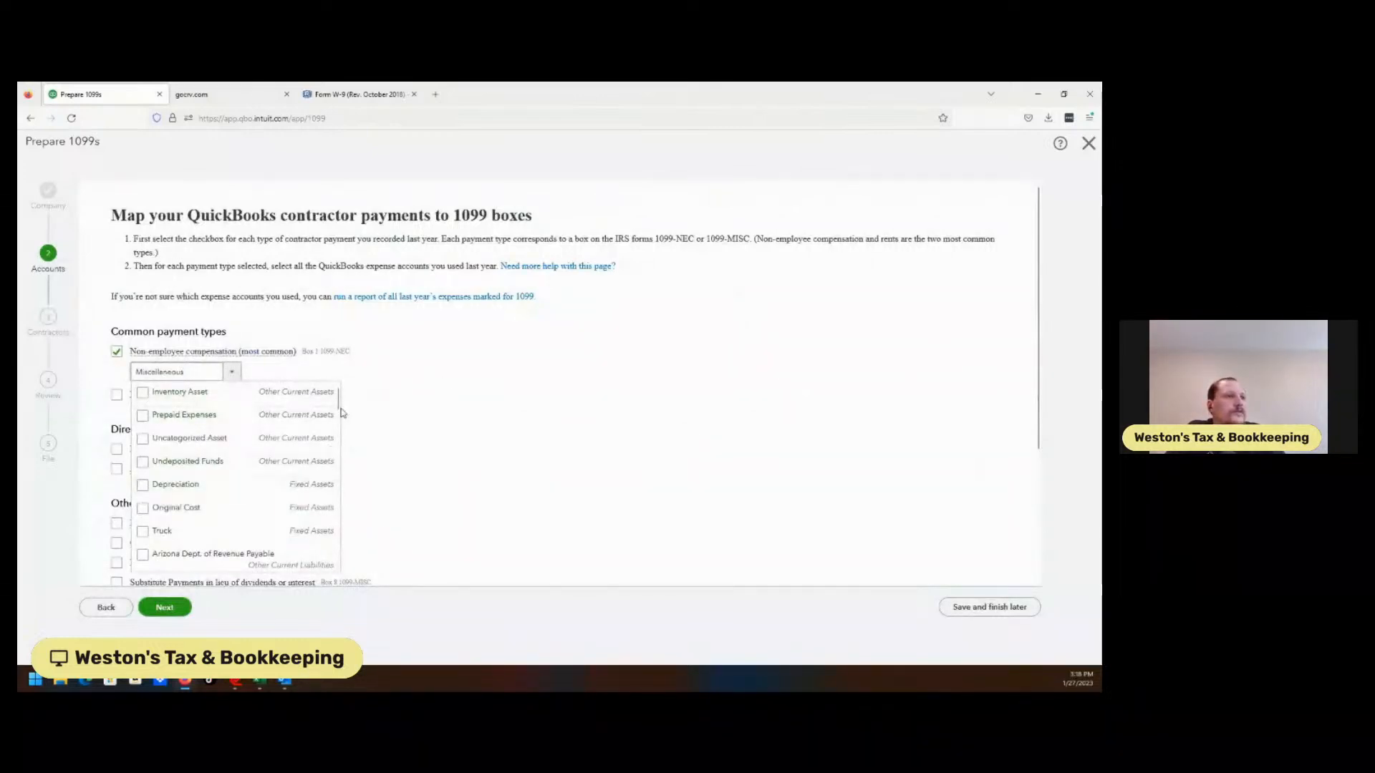
drag(338, 406, 342, 460)
click(145, 476)
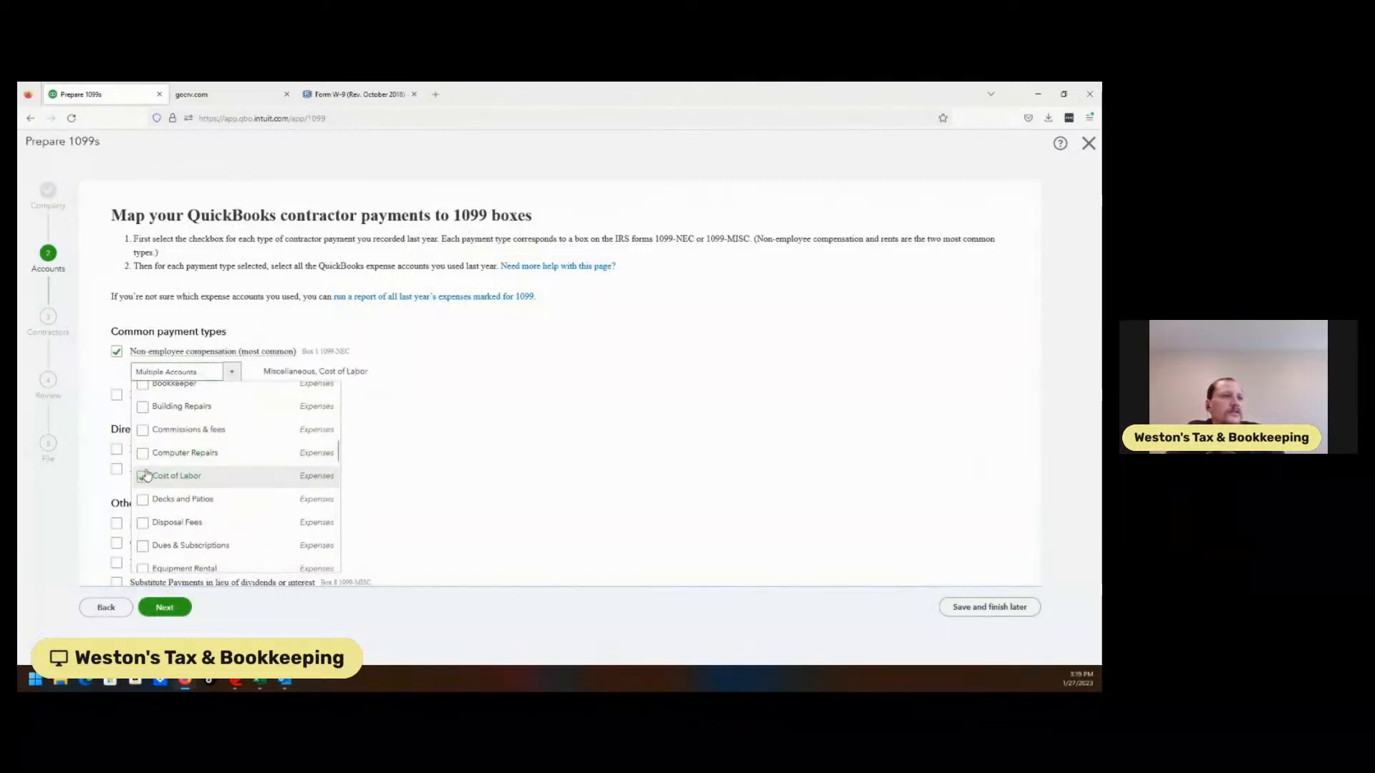
click(144, 454)
click(143, 431)
click(143, 407)
click(143, 384)
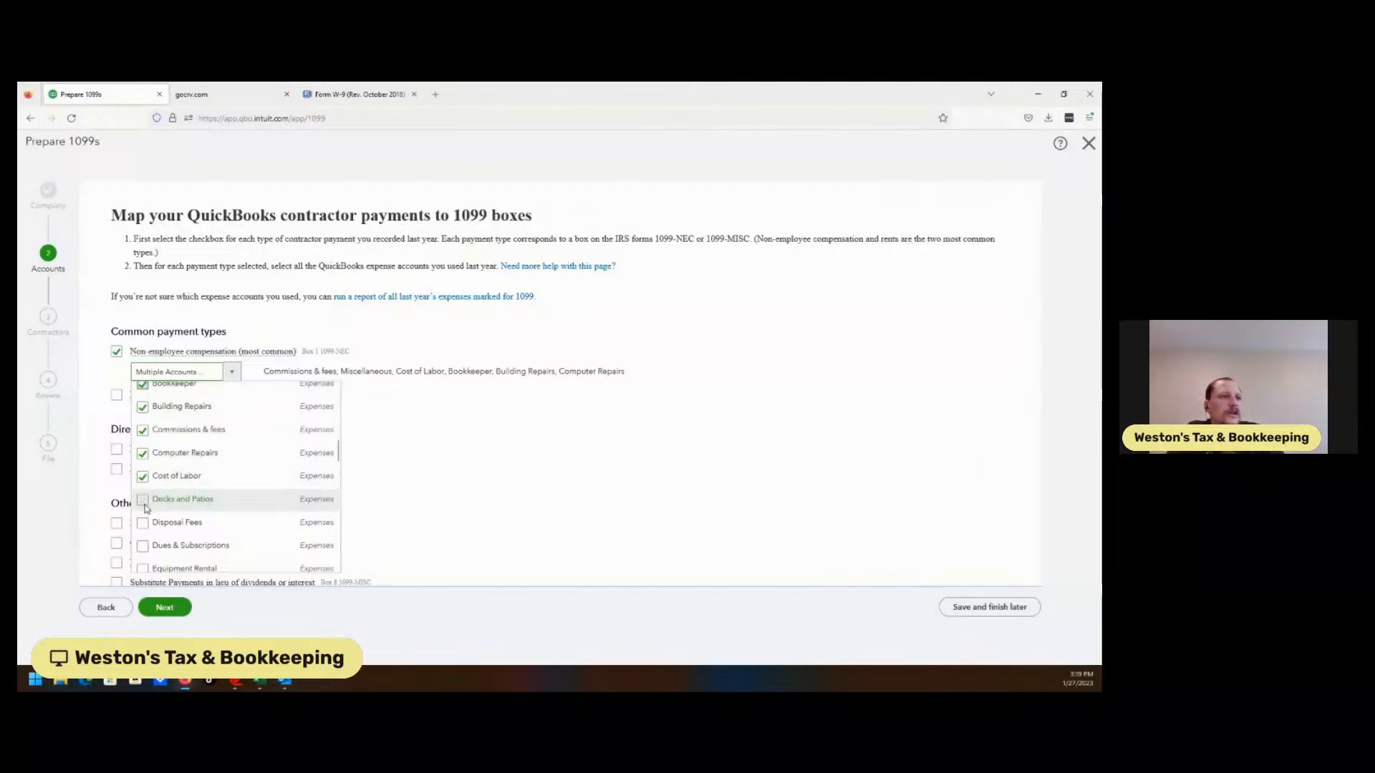
click(144, 500)
click(143, 523)
click(143, 546)
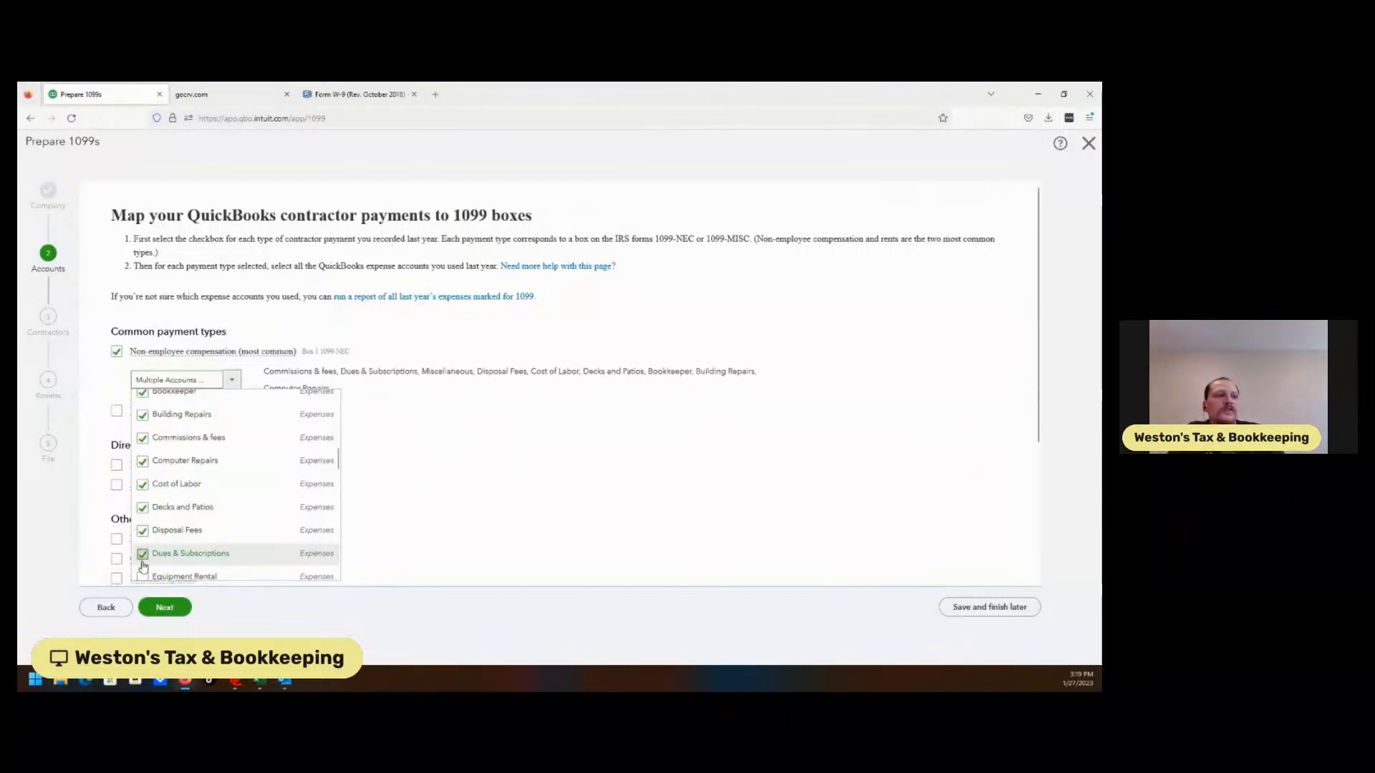
click(142, 577)
Add Job Materials and Job Expenses to non-employee compensation and move to the next step
drag(337, 460, 337, 497)
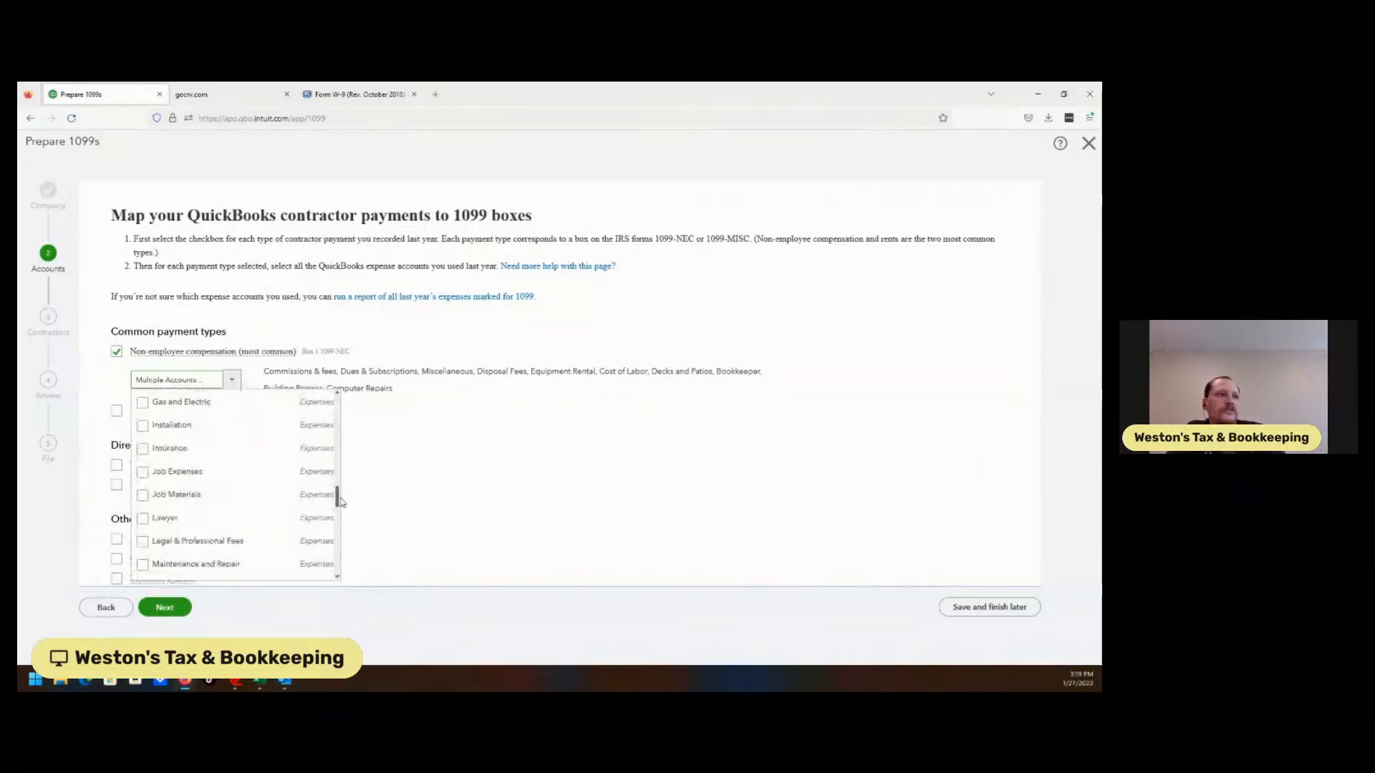
click(143, 495)
click(142, 472)
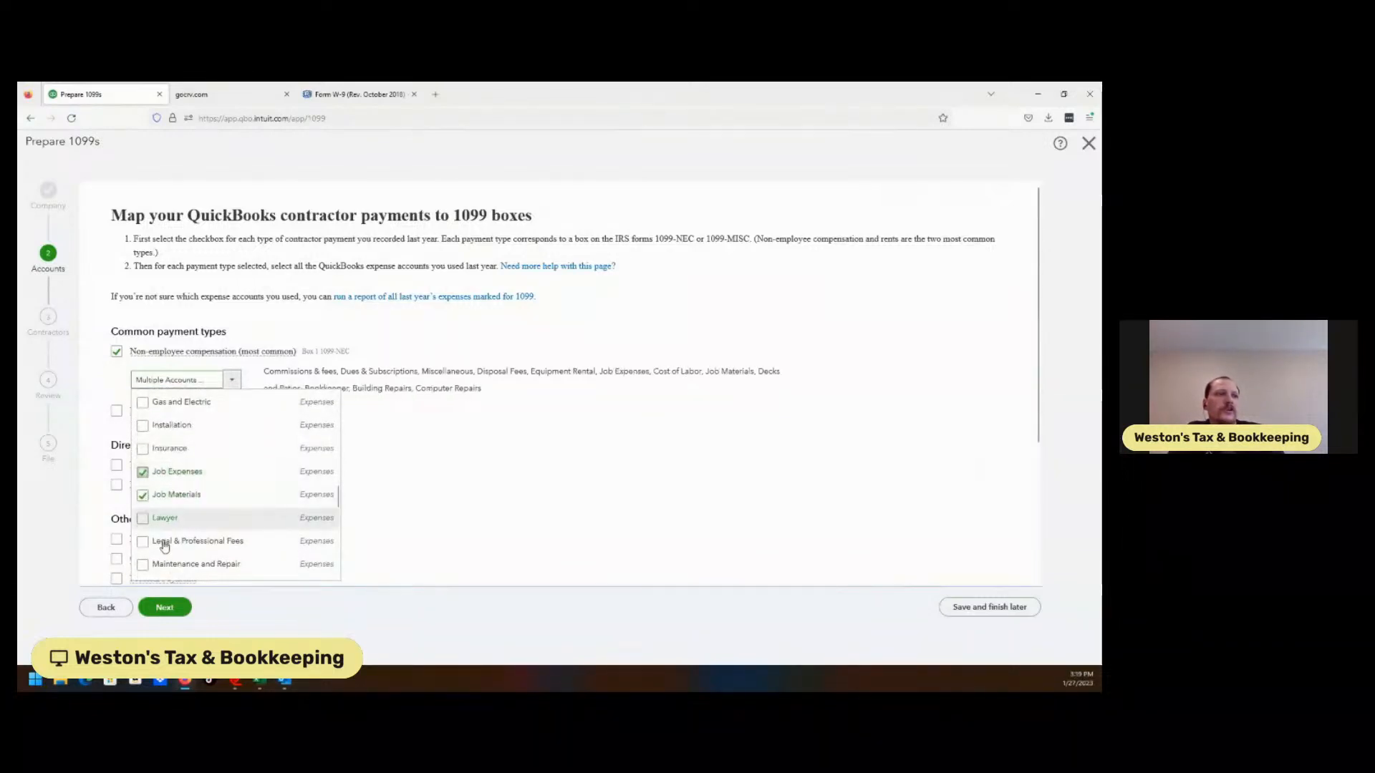
click(167, 609)
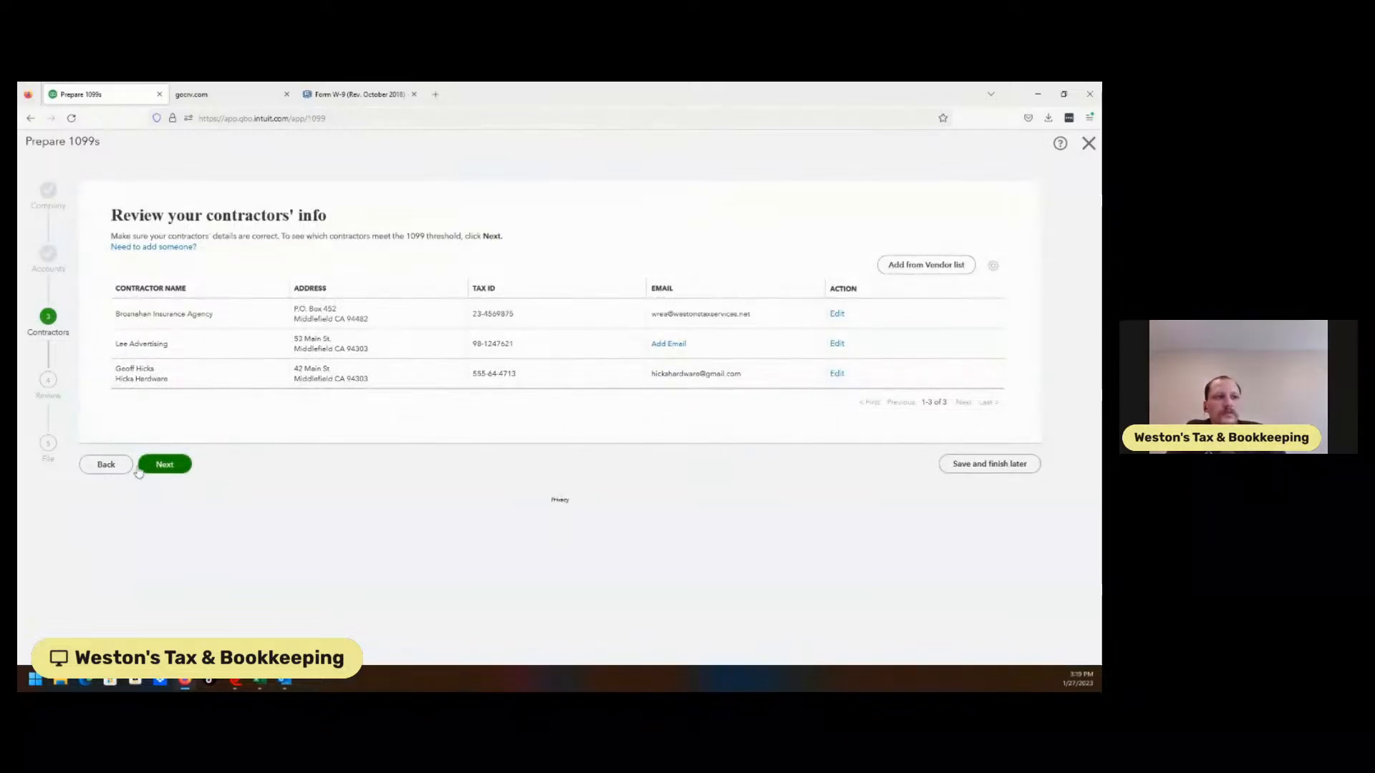
Check the payments review, still showing only Brosnahan at $5,000.00, then exit to the dashboard
click(164, 466)
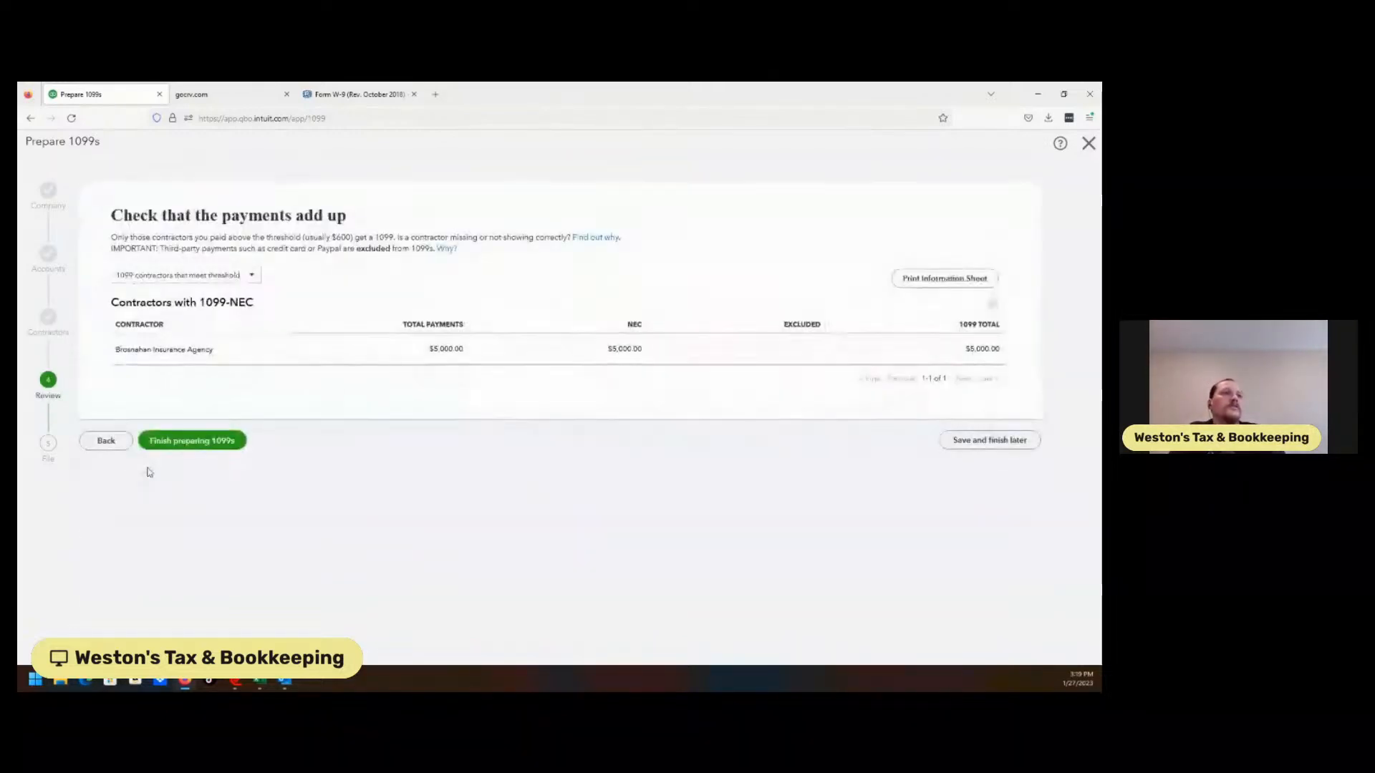
click(242, 276)
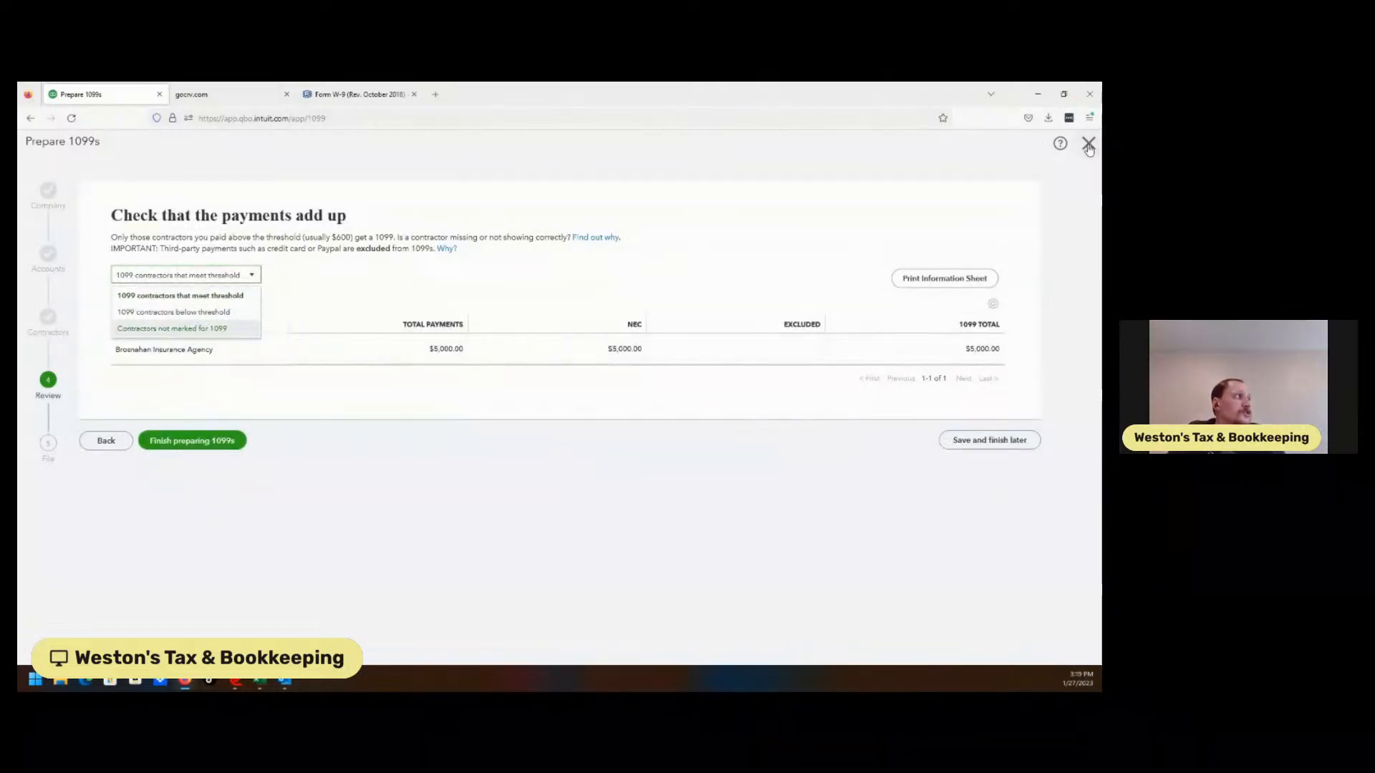
click(1088, 144)
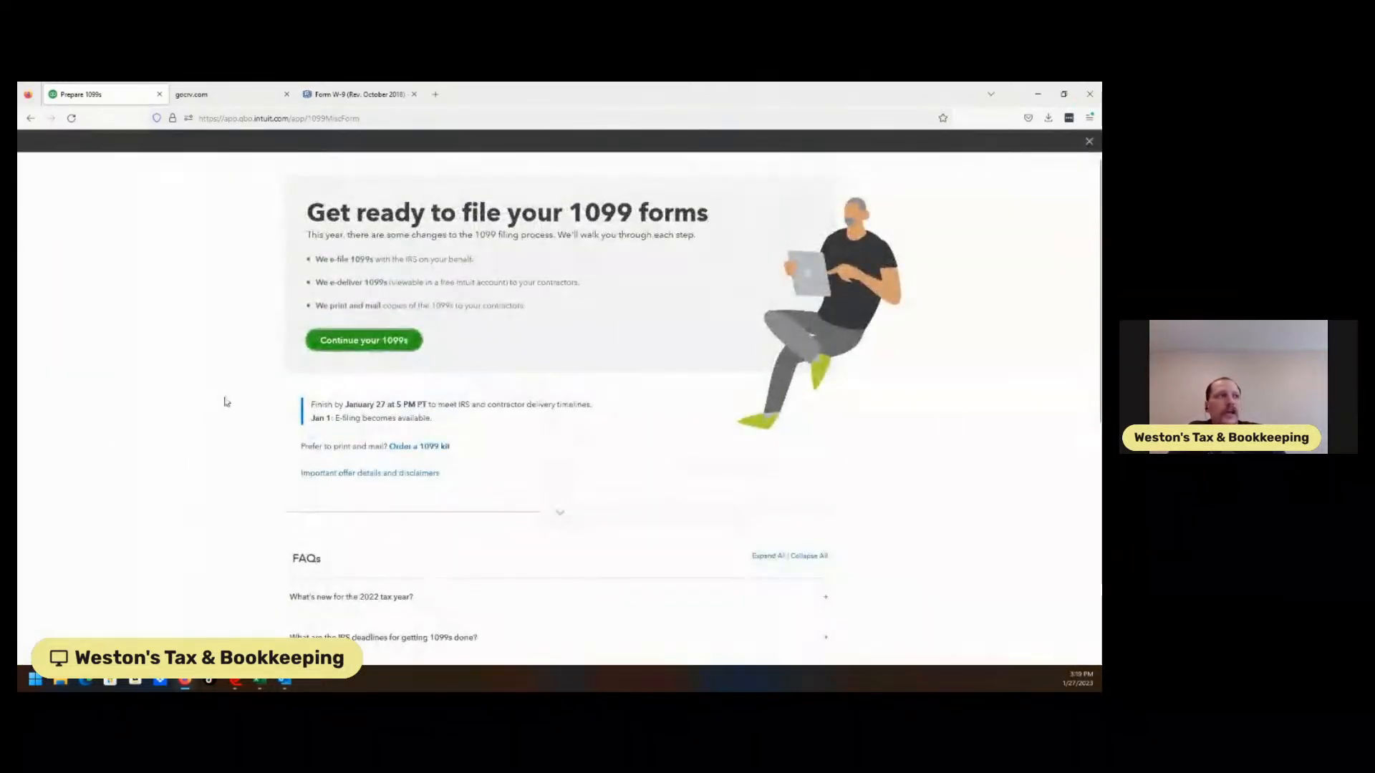
click(1090, 147)
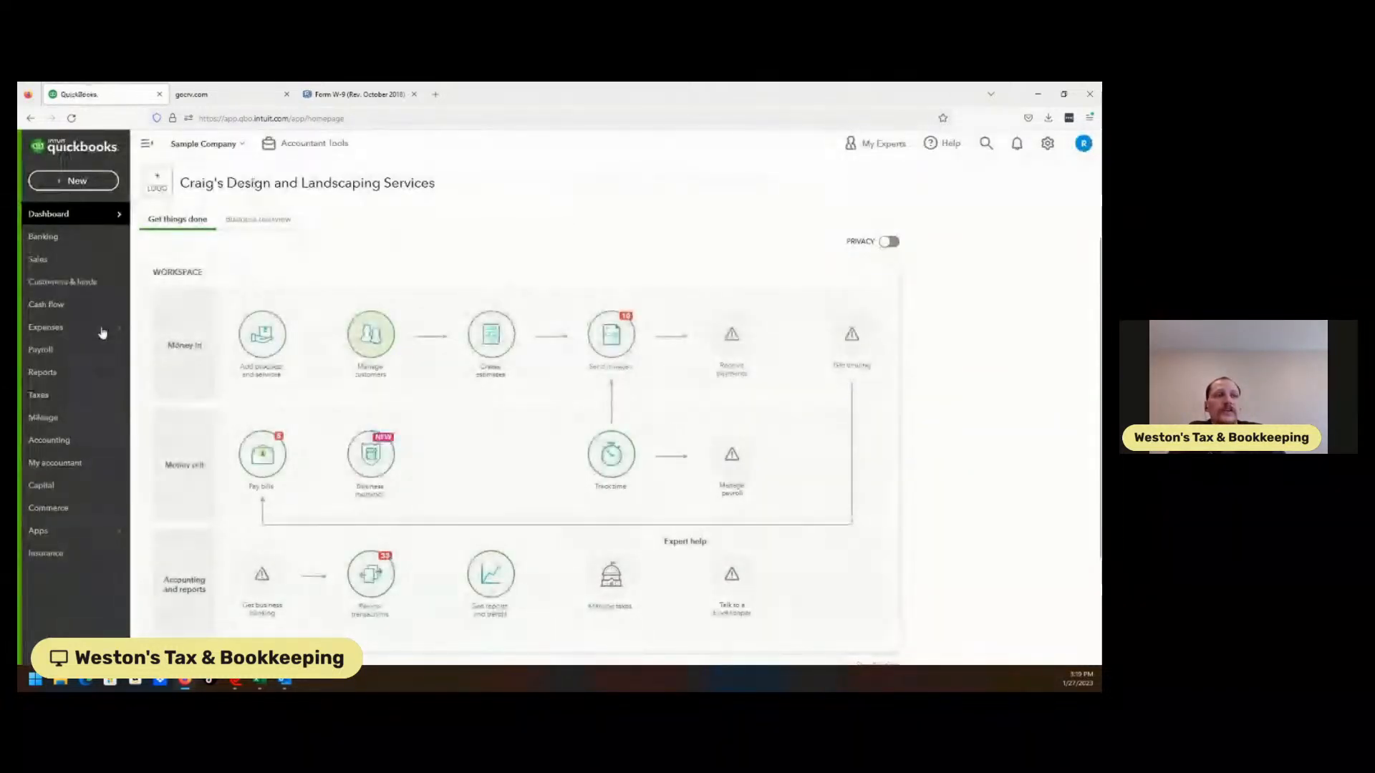
Search the vendor list for 'hick' and open Hicks Hardware's transactions
click(95, 327)
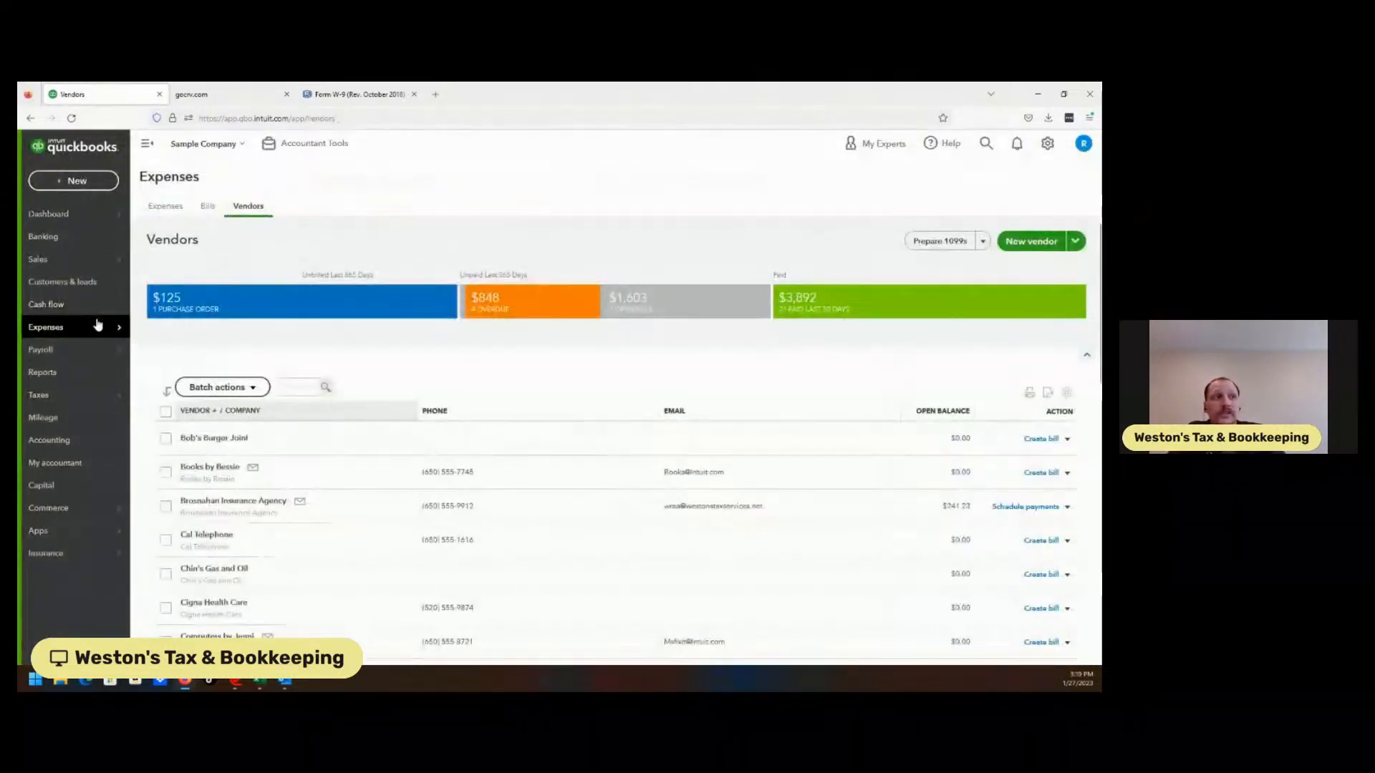
click(296, 392)
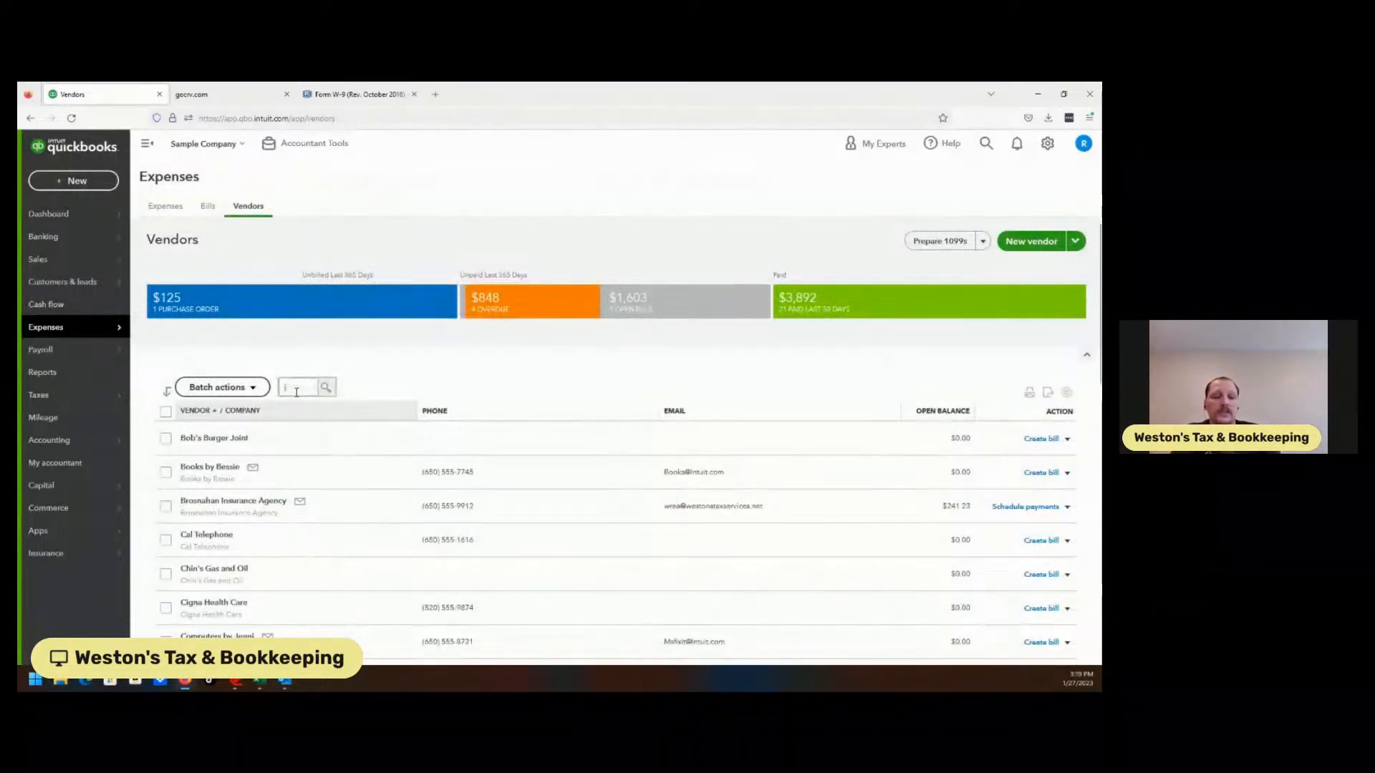
text(hick)
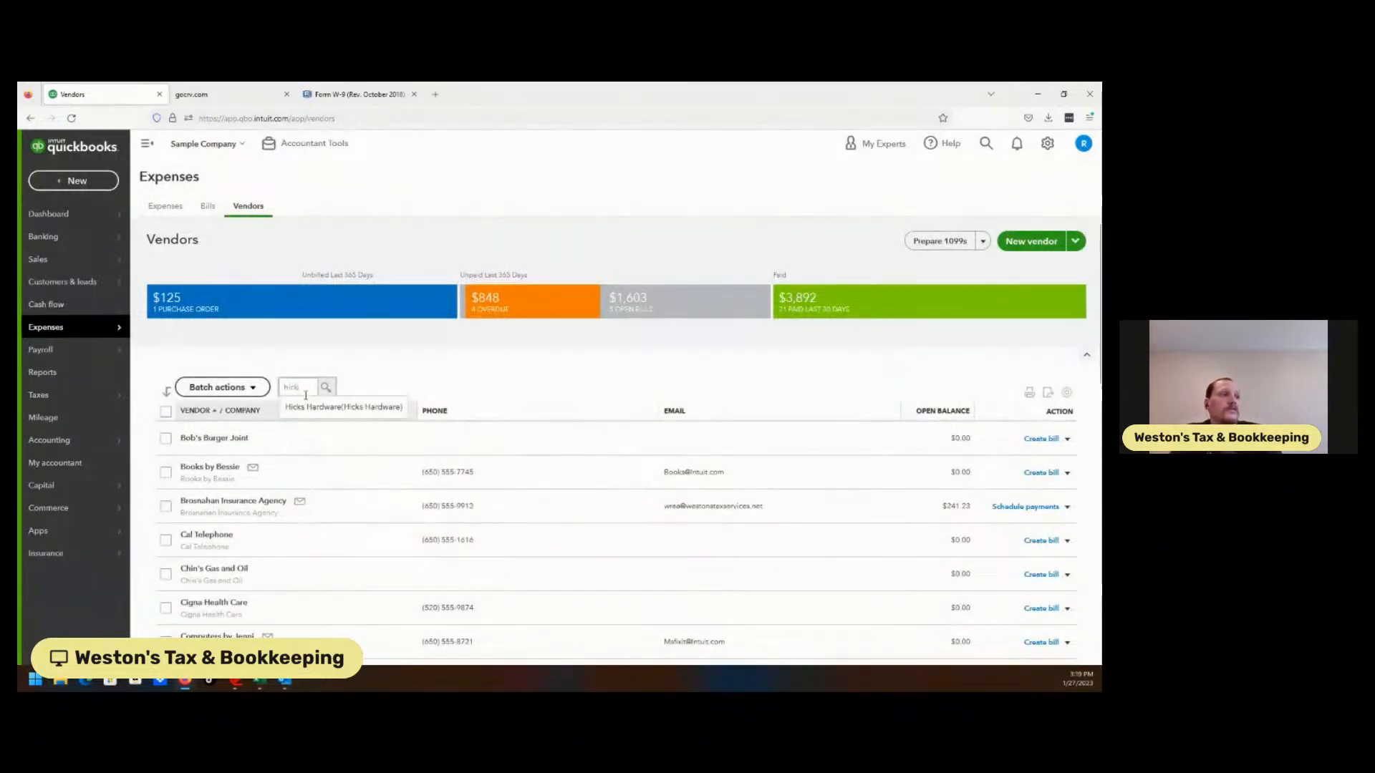
click(307, 407)
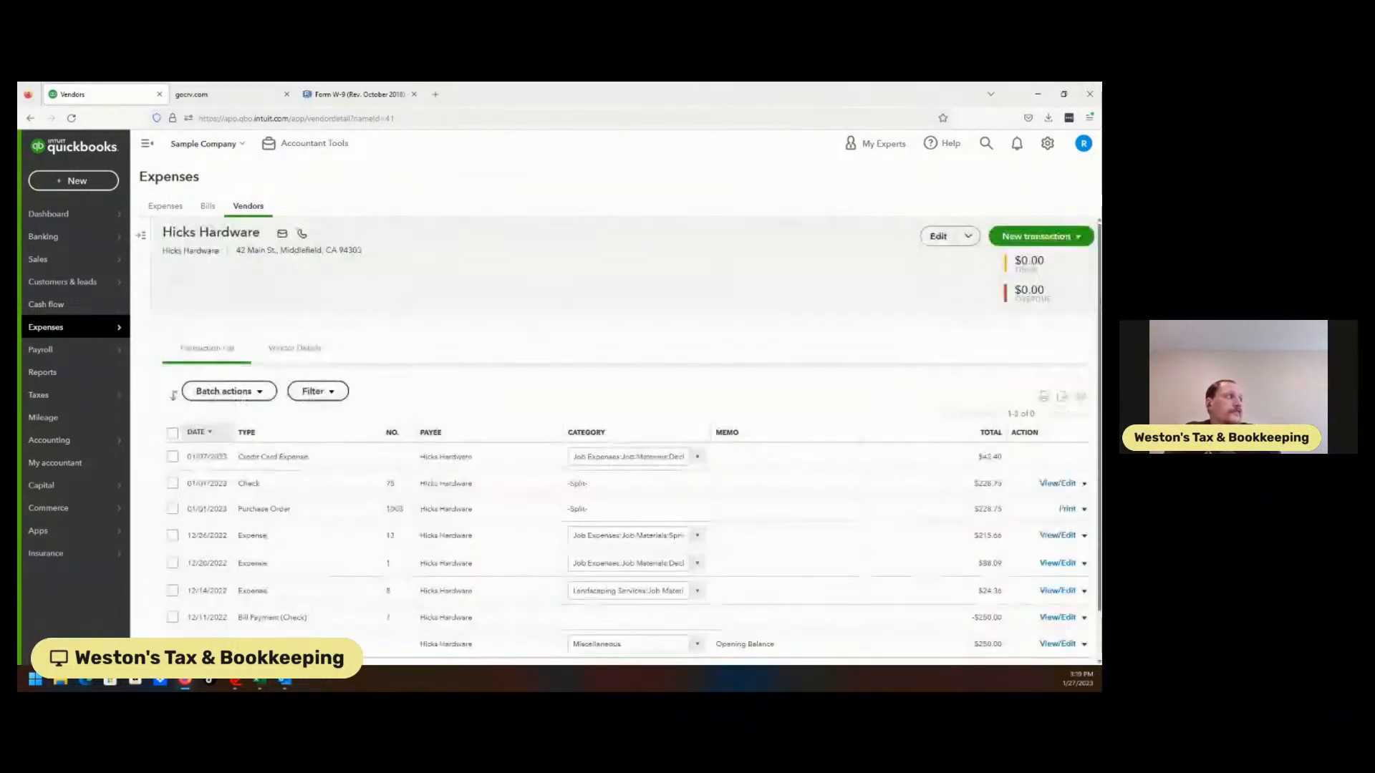
scroll(174, 352, down, 1)
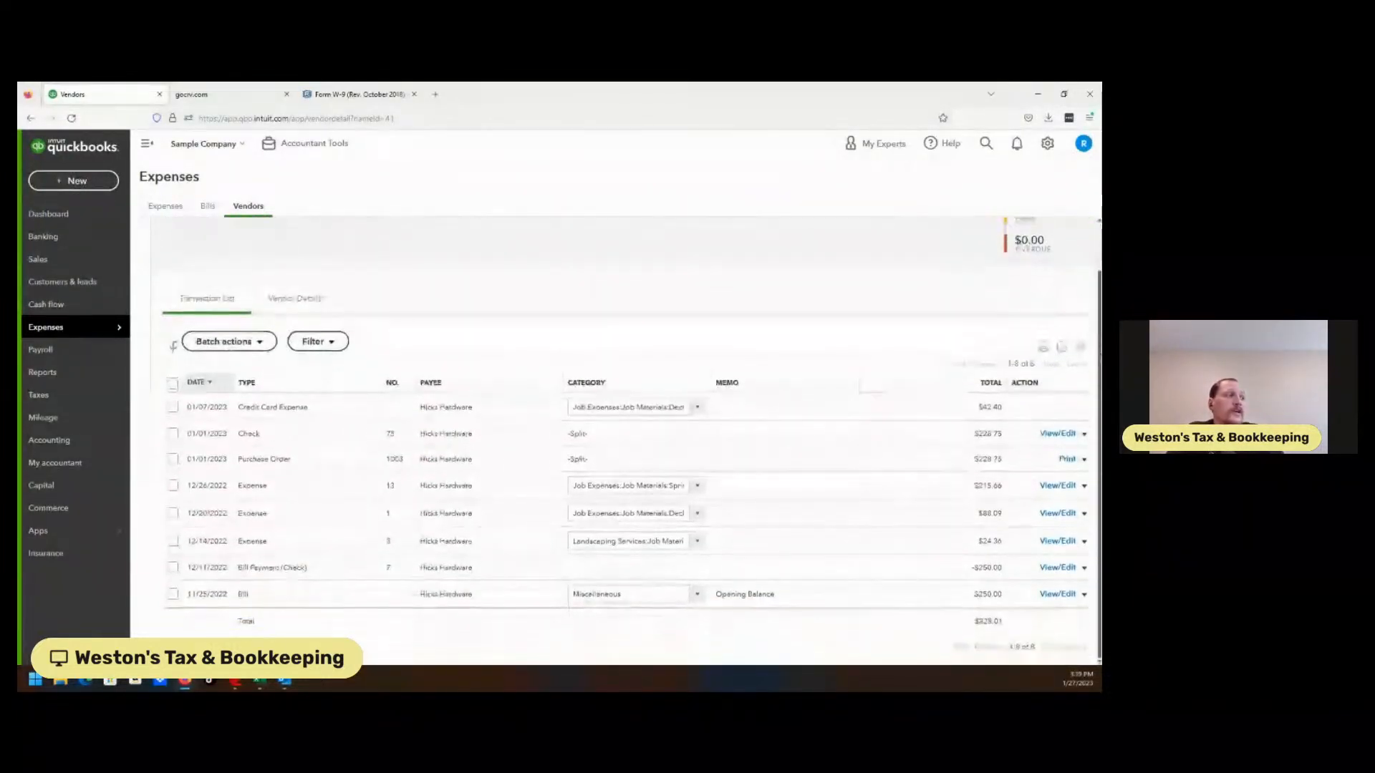
Recategorize the 01/07/2023 $42.40 credit card expense to Job Expenses:Cost of Labor
click(692, 410)
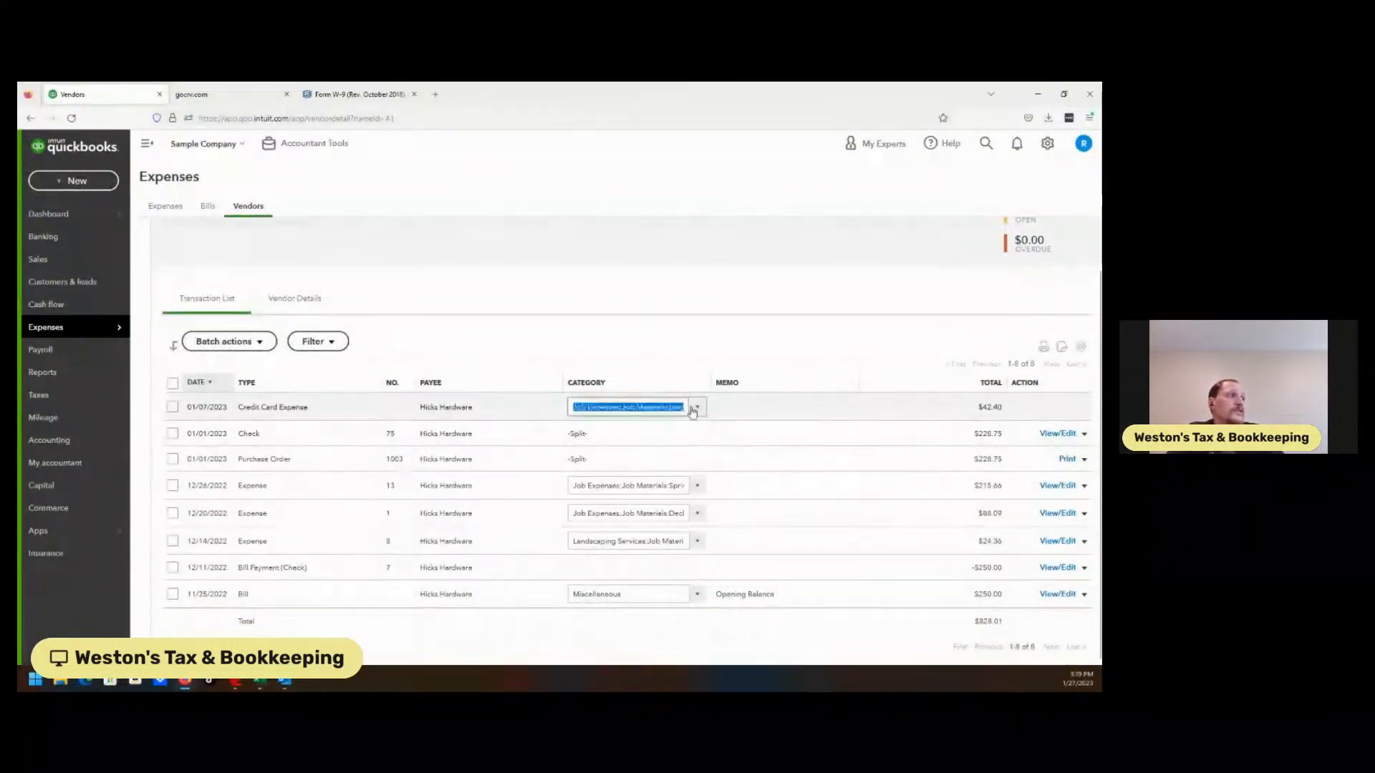
text(co)
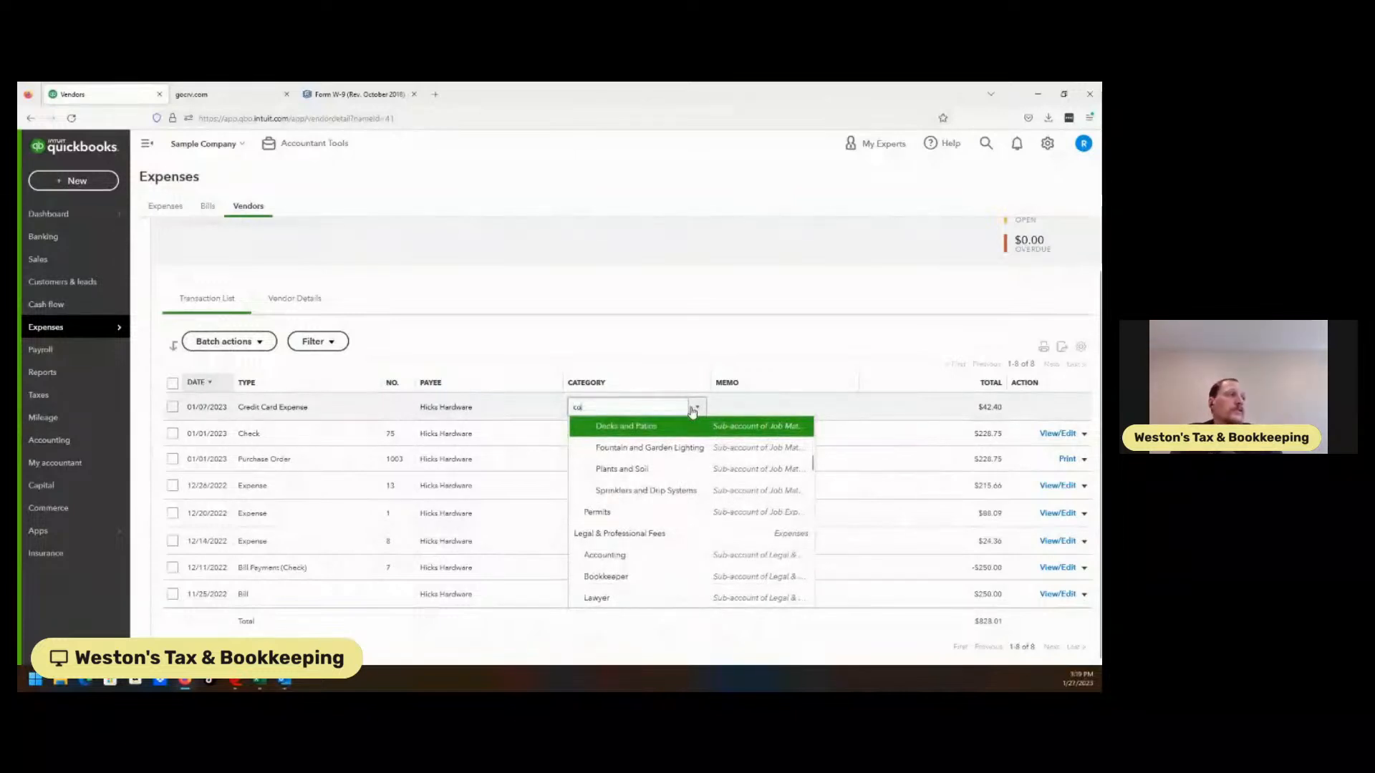
text(ntractu)
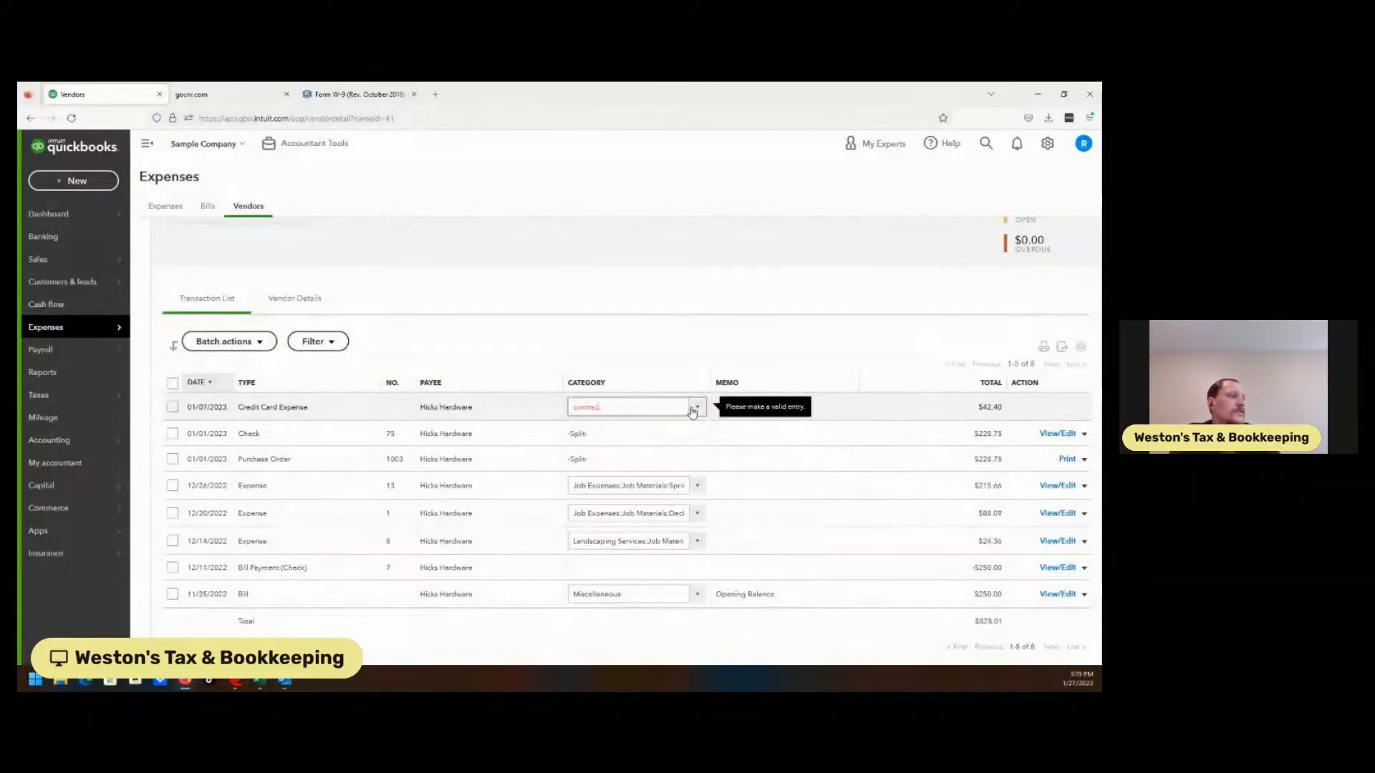
key(BackSpace)
text(on)
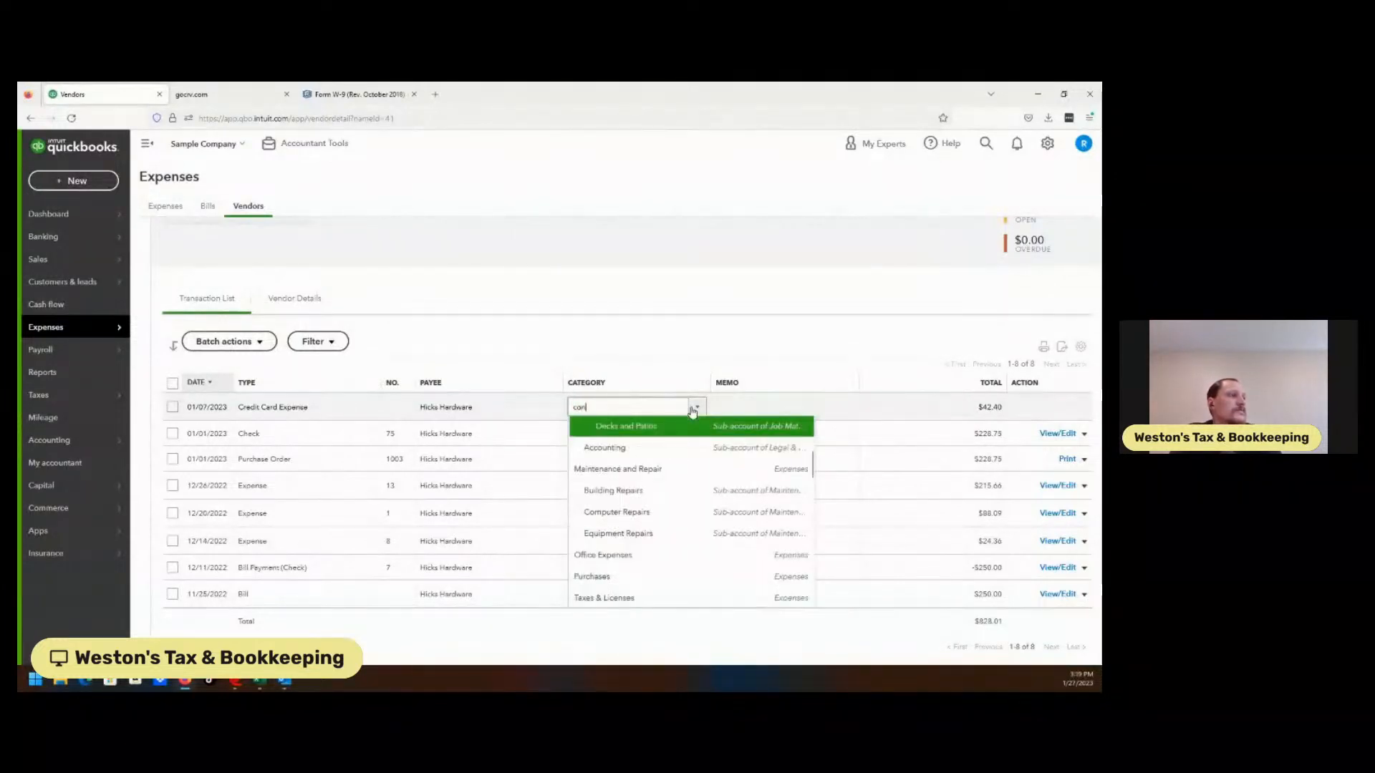
text(tr)
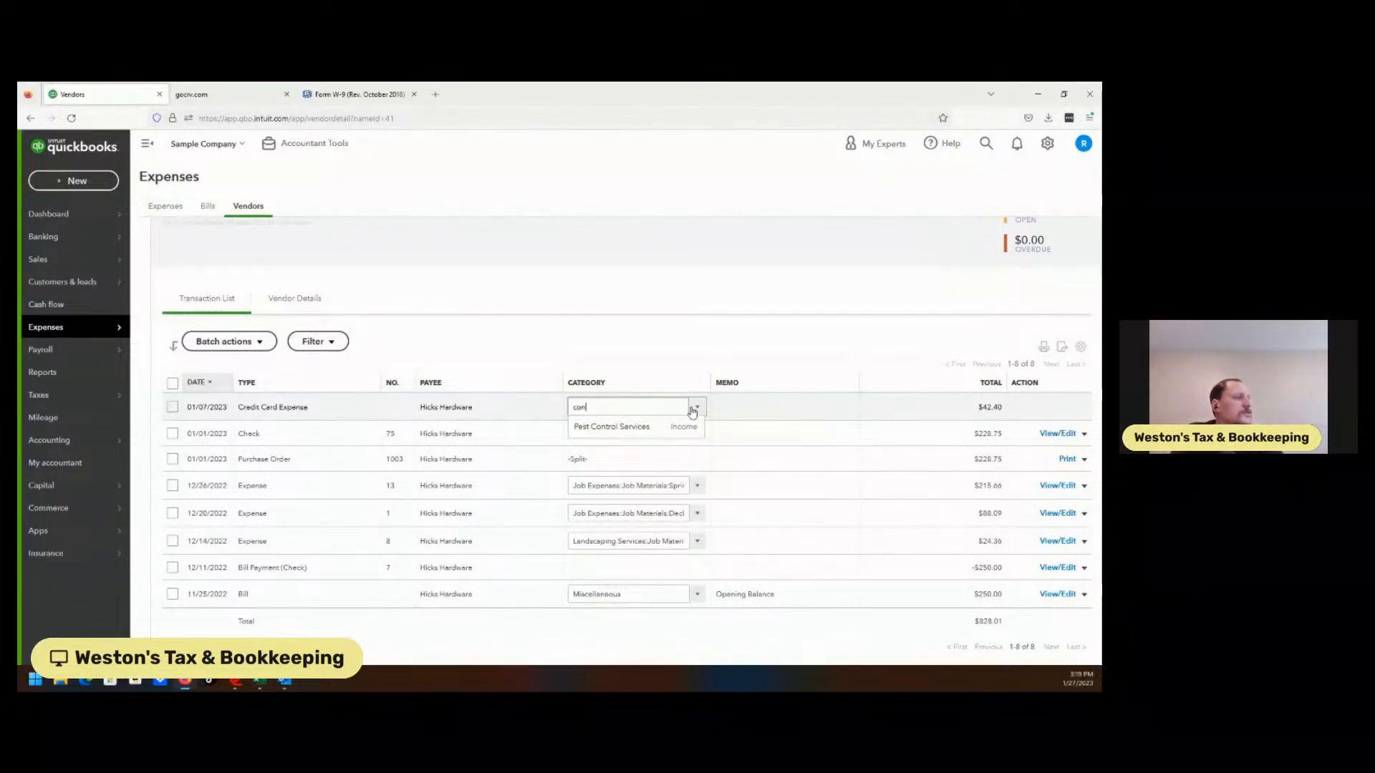
click(694, 409)
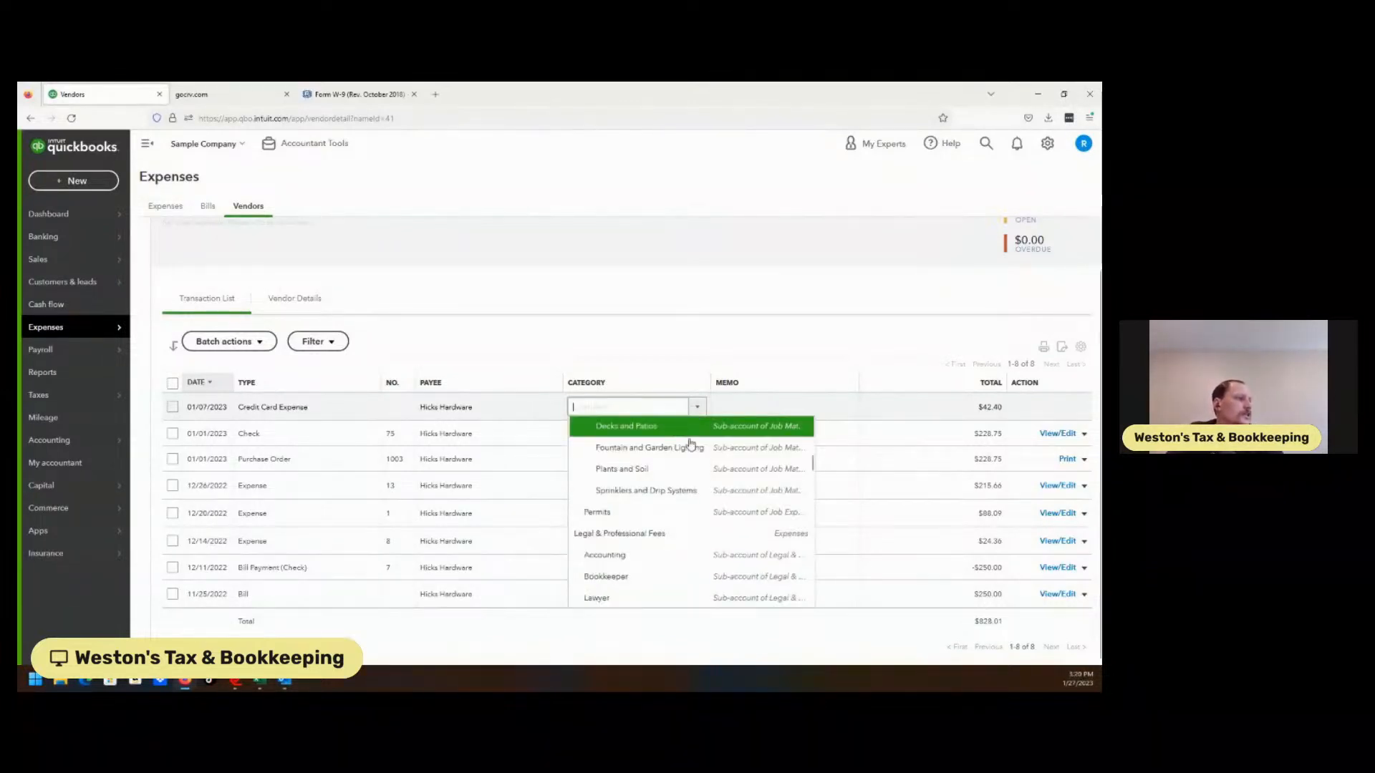
scroll(819, 478, down, 4)
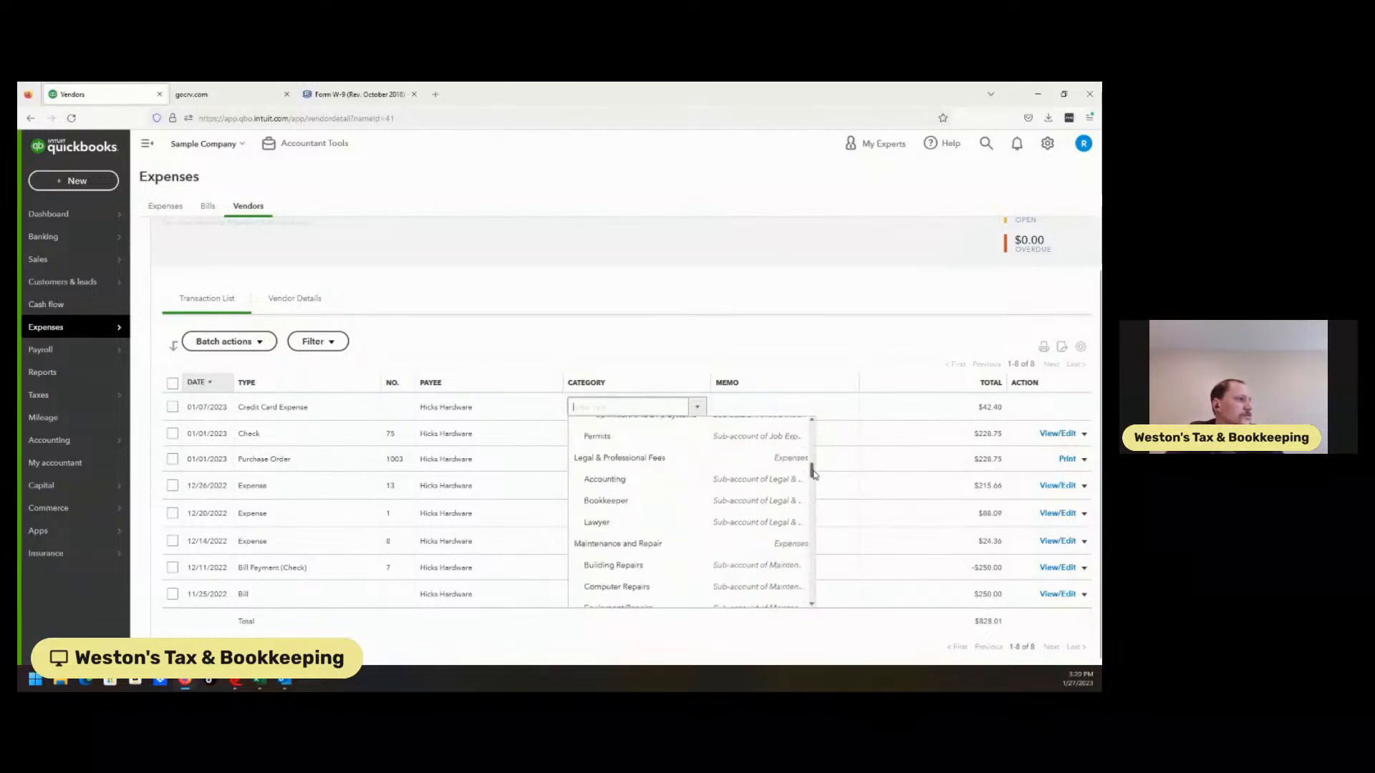
scroll(817, 480, down, 4)
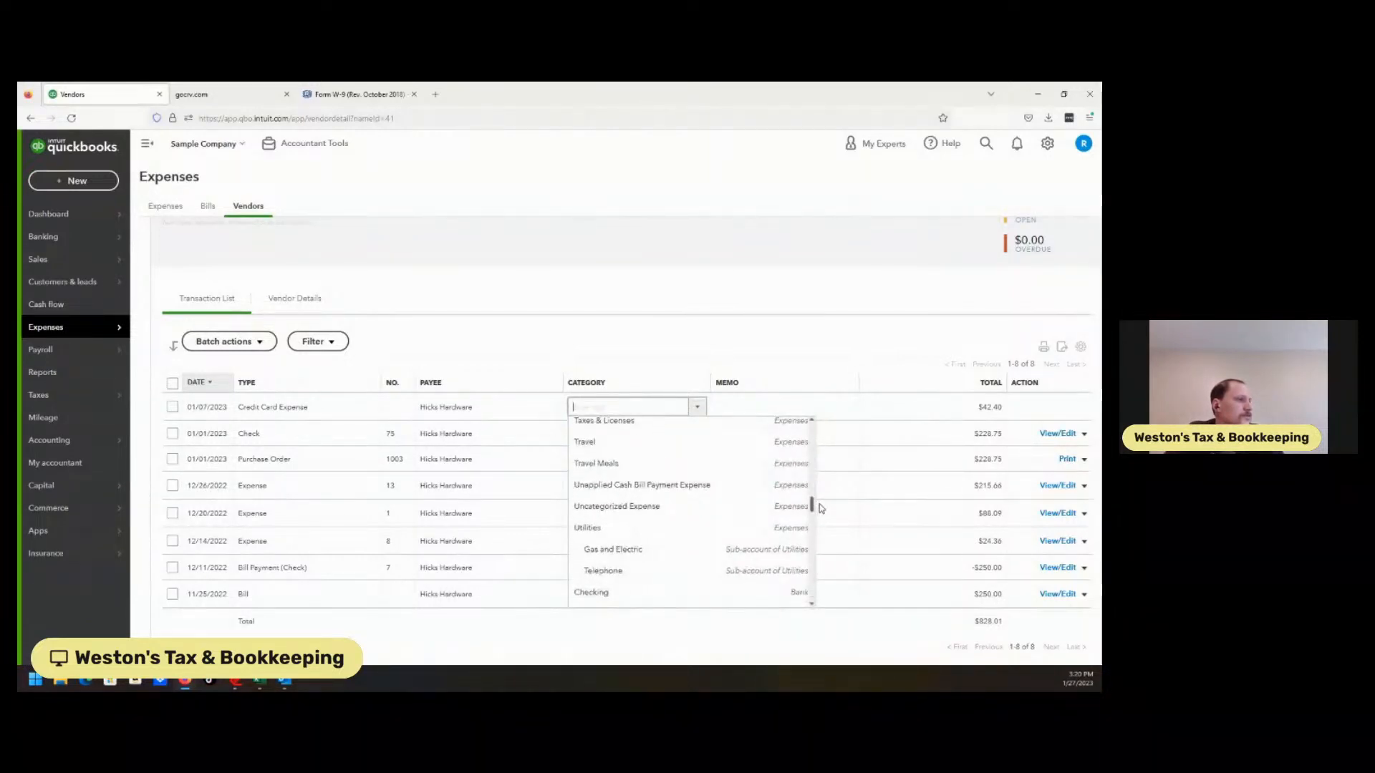
drag(812, 506, 817, 452)
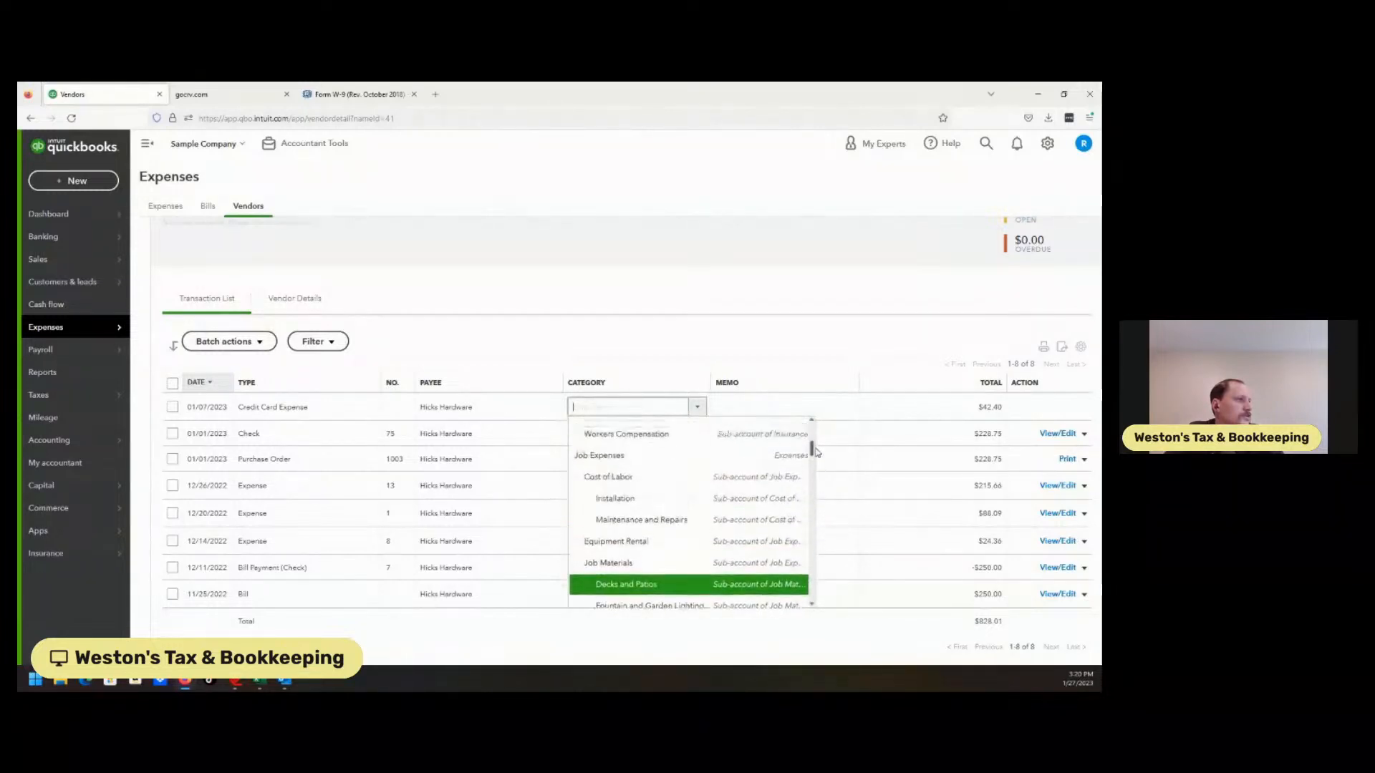
click(612, 479)
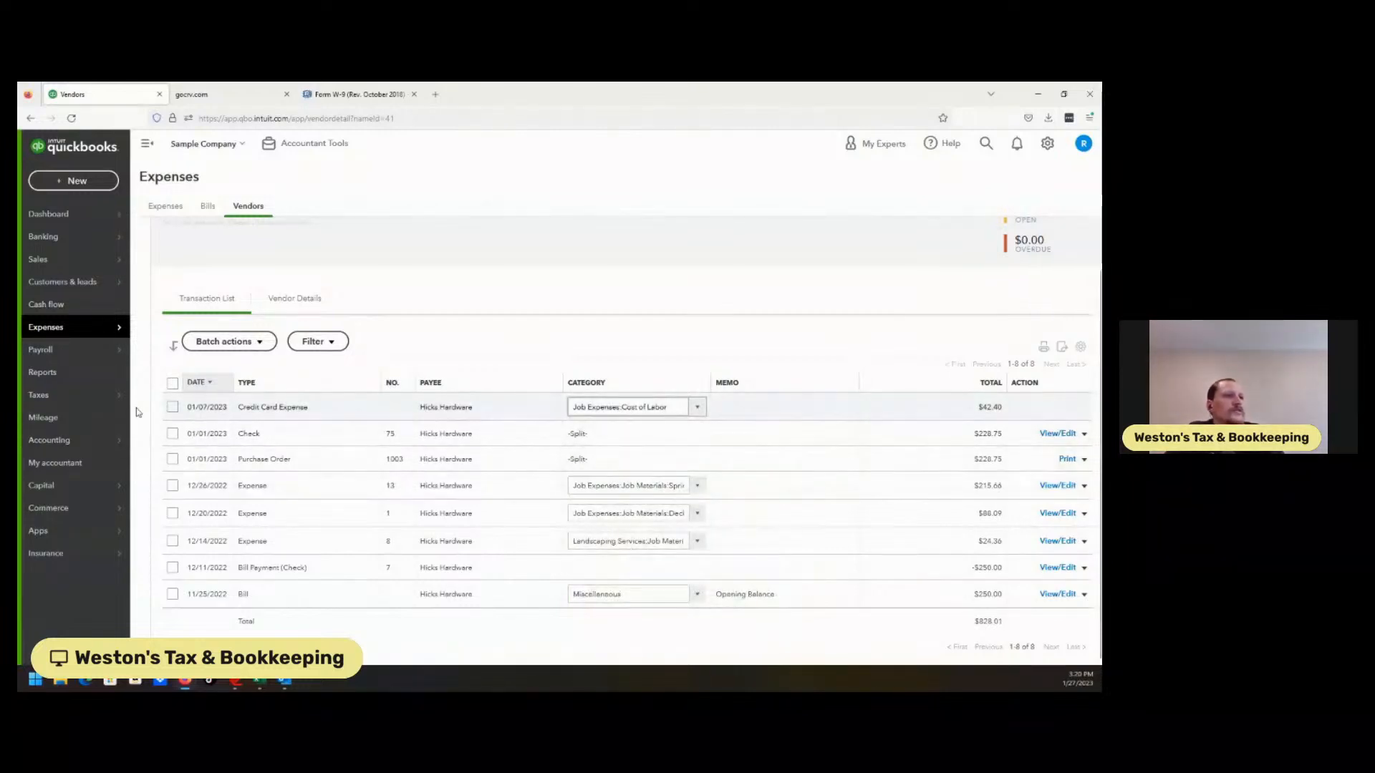
click(172, 384)
Select all Hicks Hardware transactions except the 01/01/2023 check, purchase order and bill payment
click(227, 341)
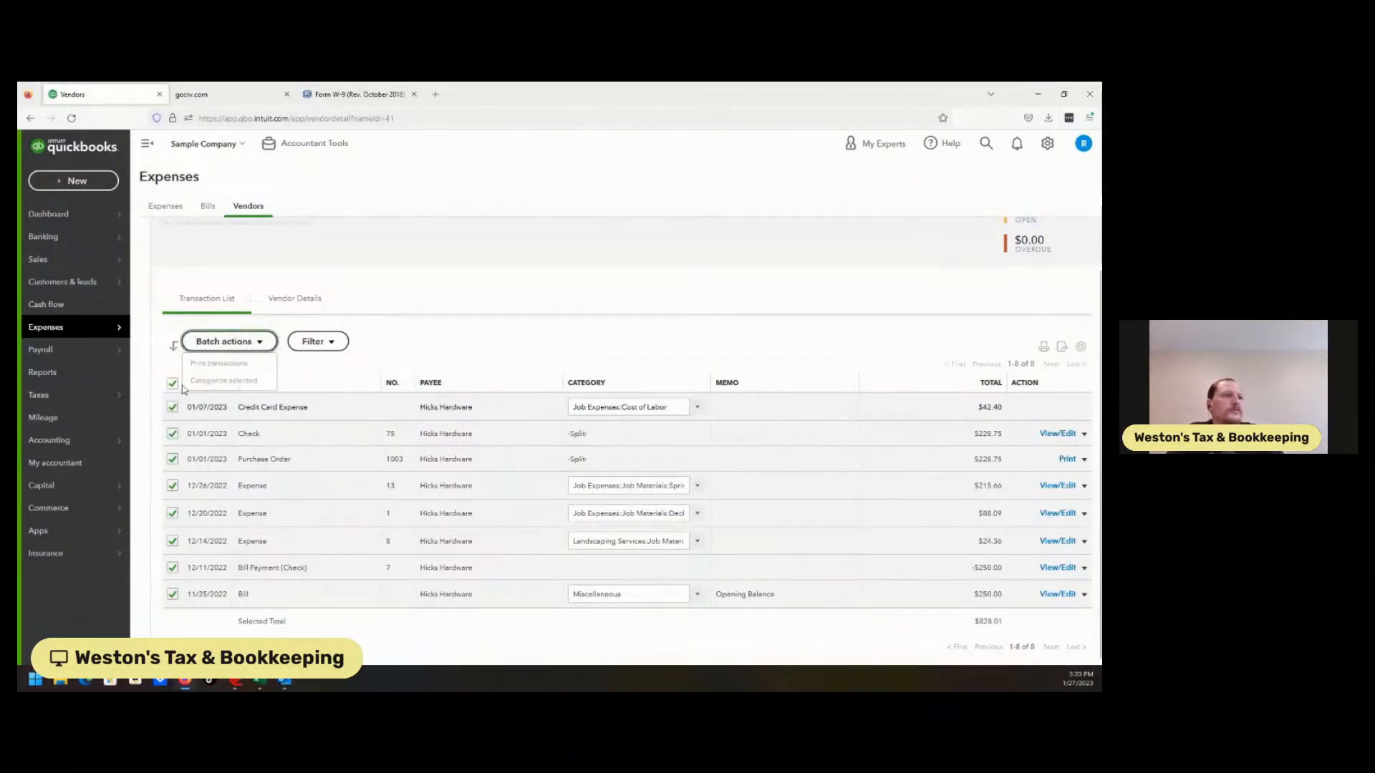
click(172, 434)
click(173, 459)
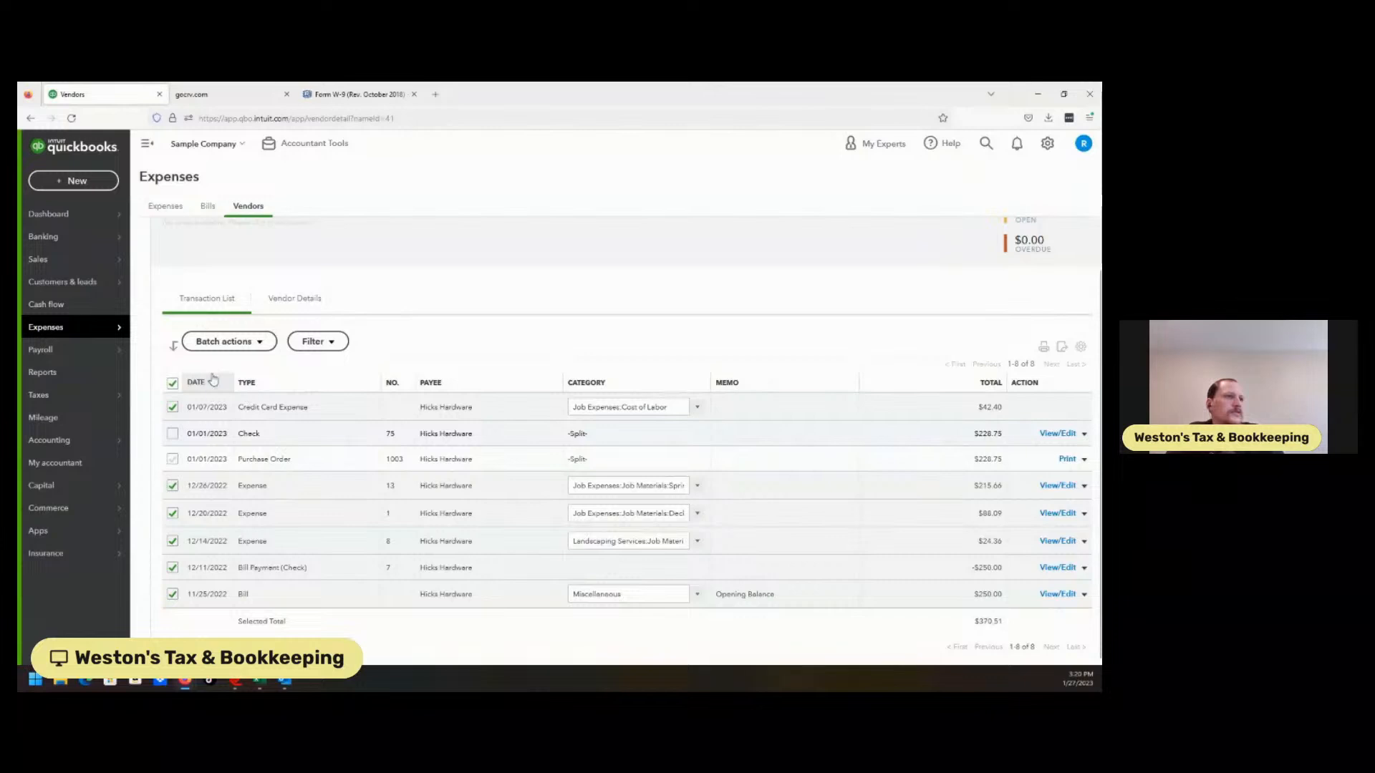
click(231, 341)
click(233, 341)
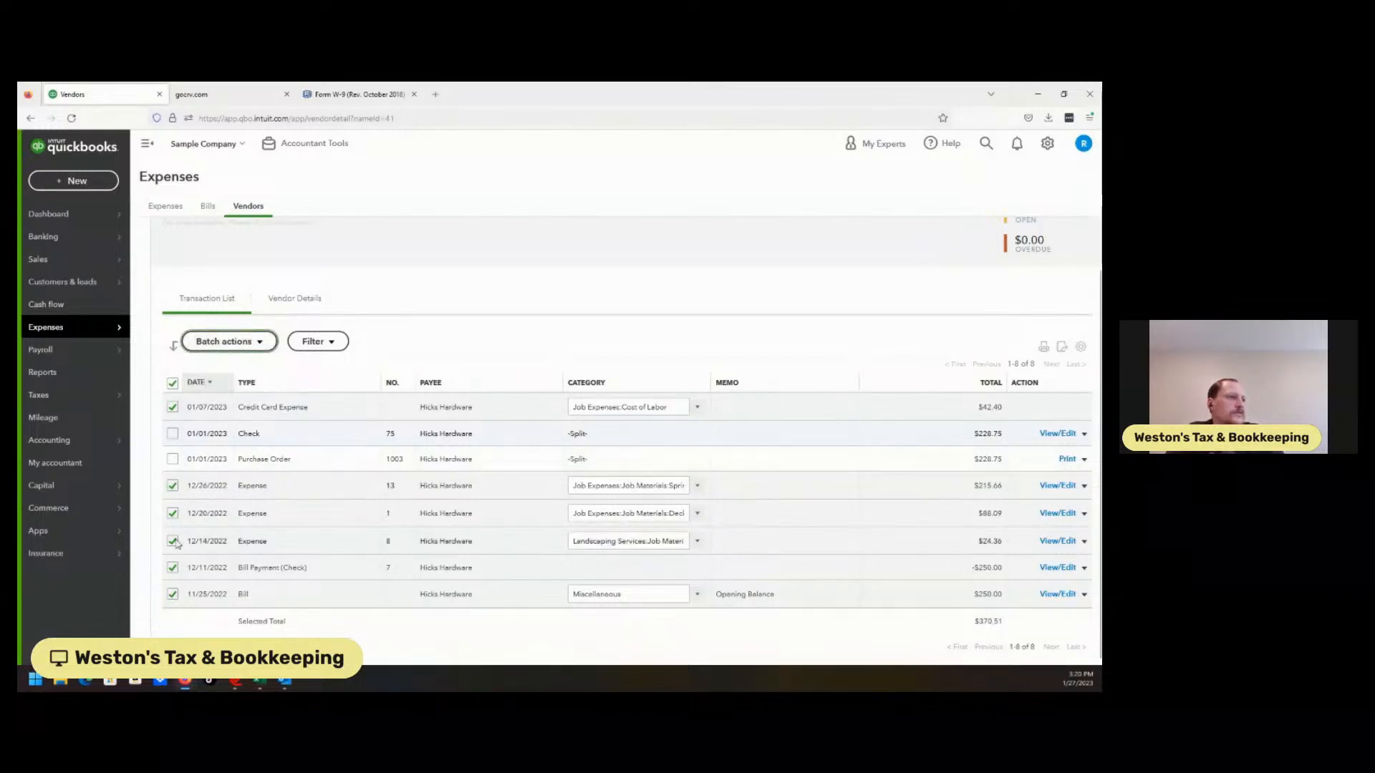
click(172, 568)
click(230, 341)
Batch-categorize the five selected transactions as Job Expenses:Cost of Labor, then view Check #75
click(228, 381)
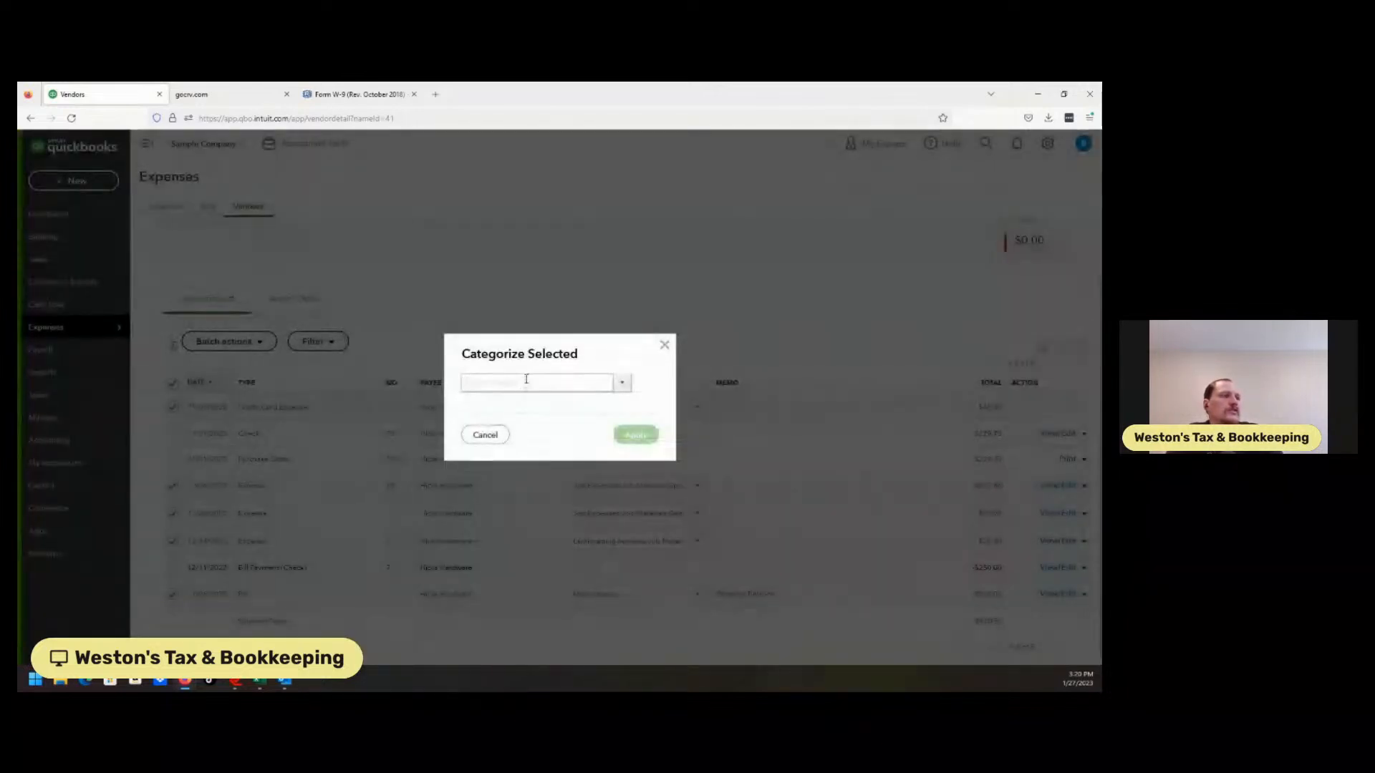
text(c)
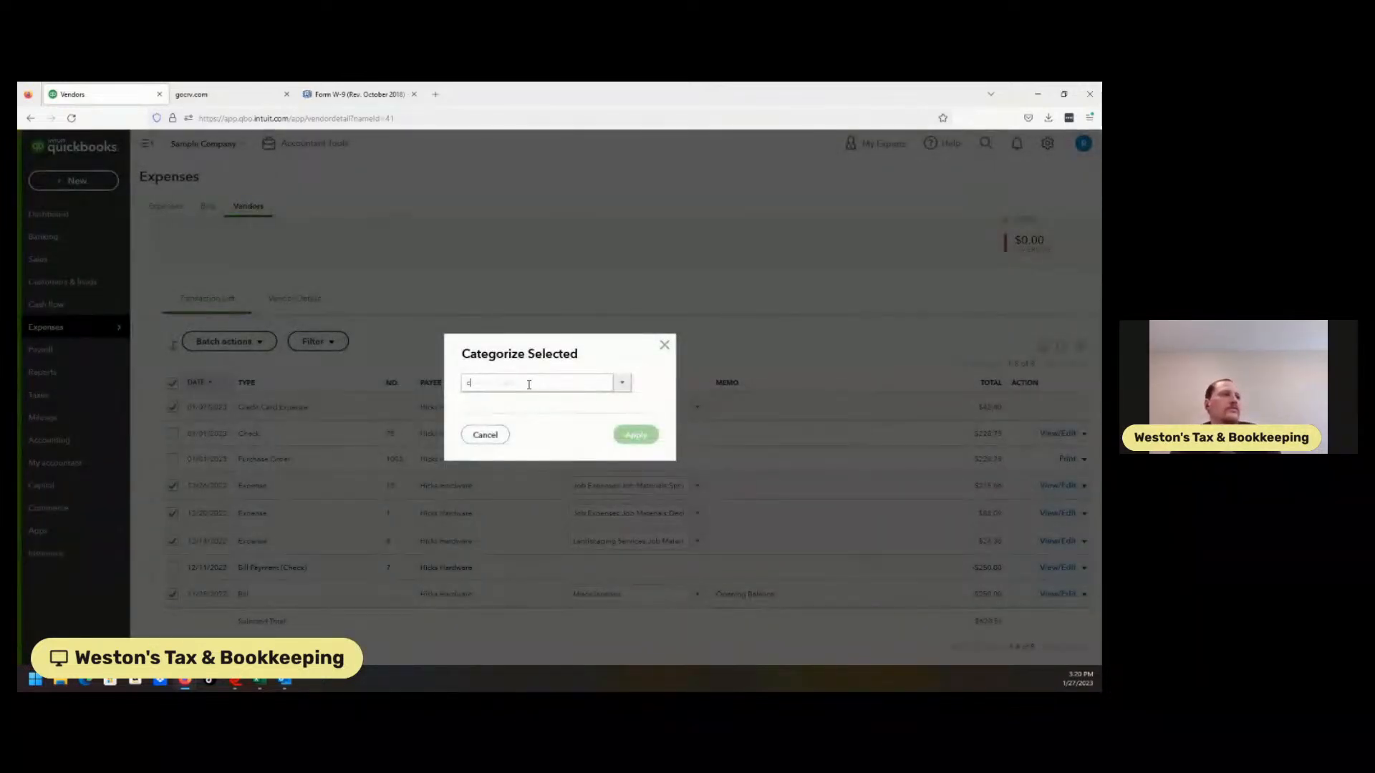
text(ost)
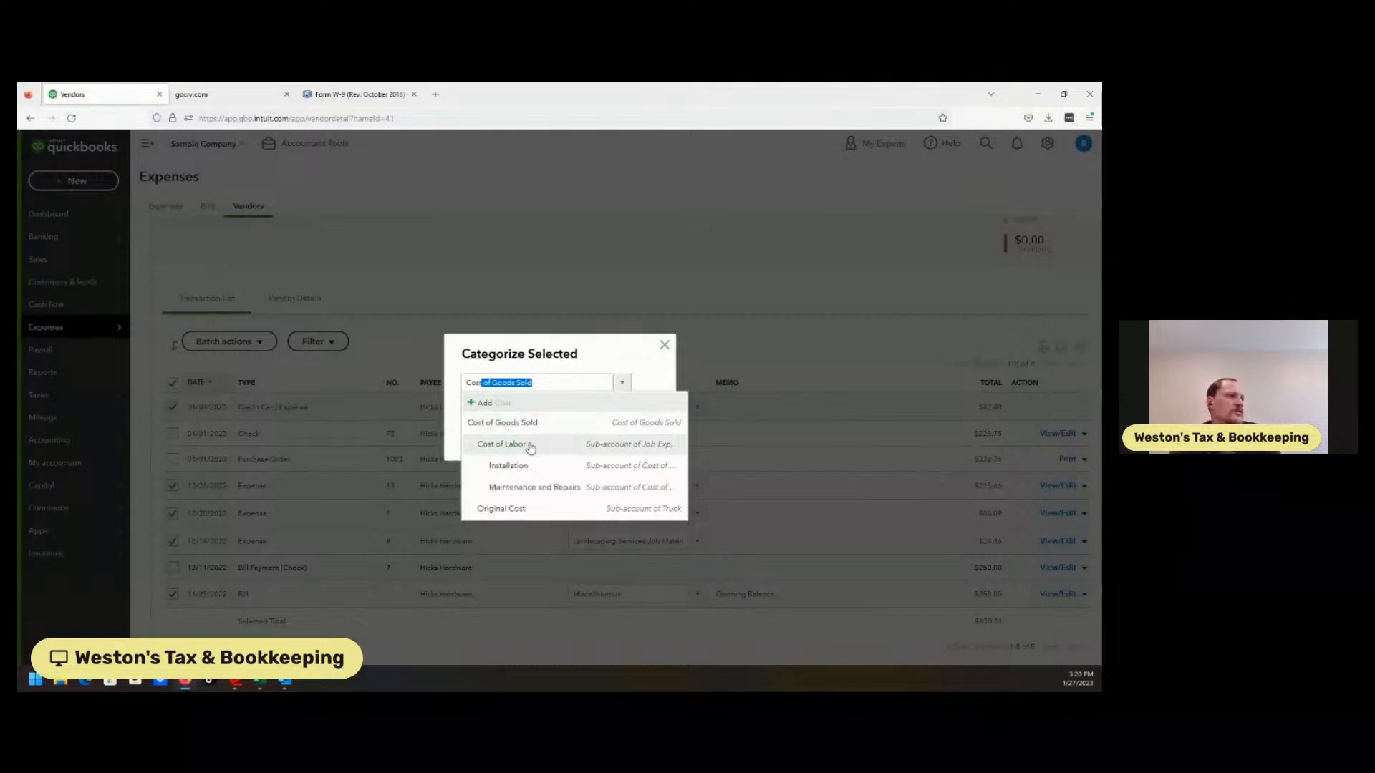
click(530, 445)
click(635, 438)
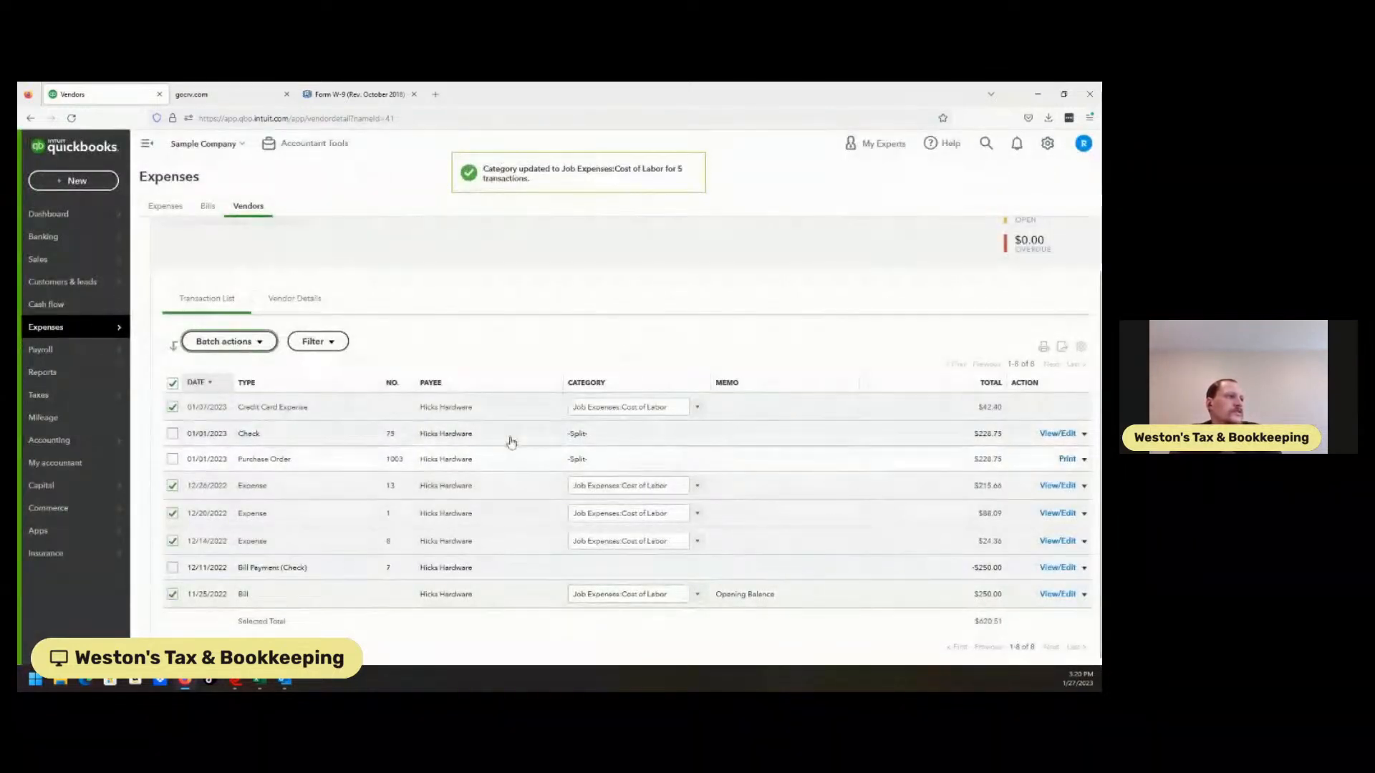
click(452, 440)
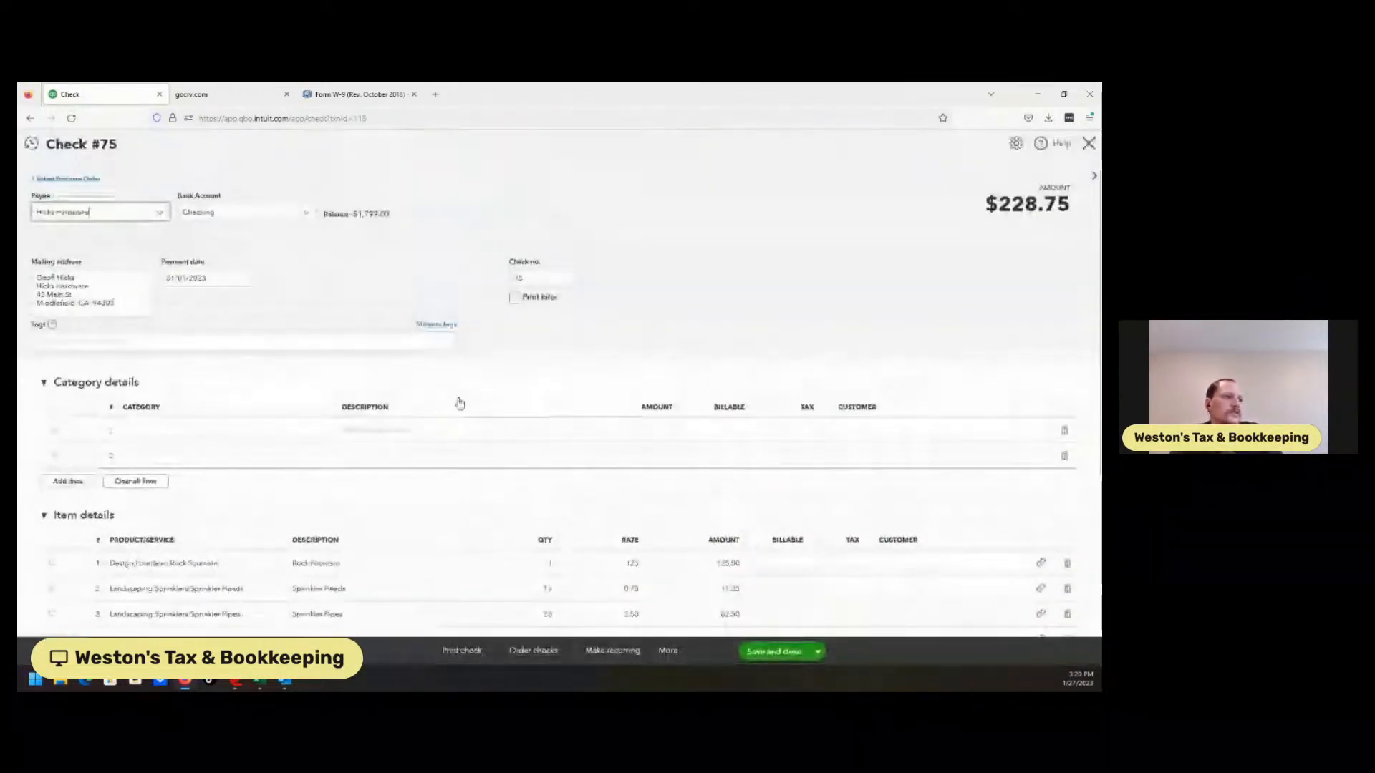
Look over Check #75's split details, then go to Taxes > 1099 filings
scroll(1035, 405, down, 2)
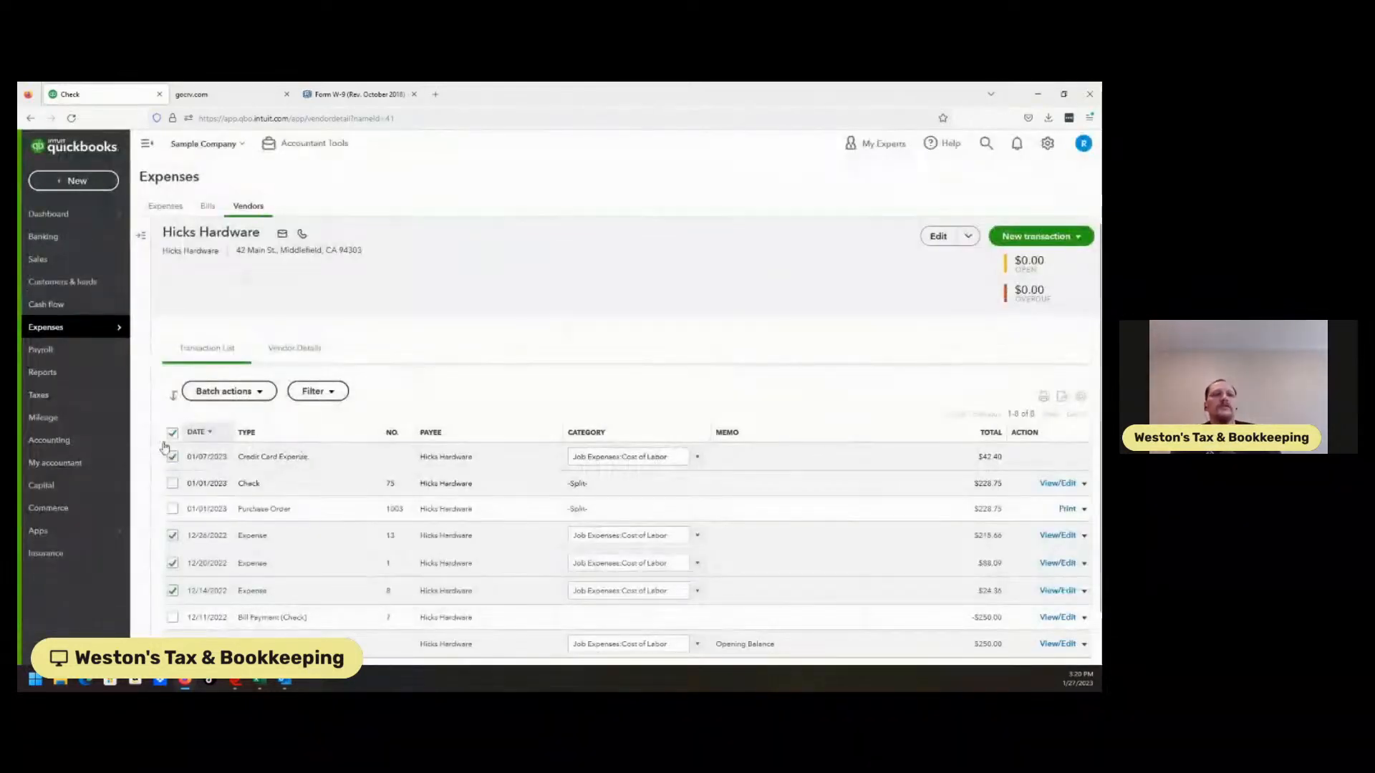
mouse_move(77, 446)
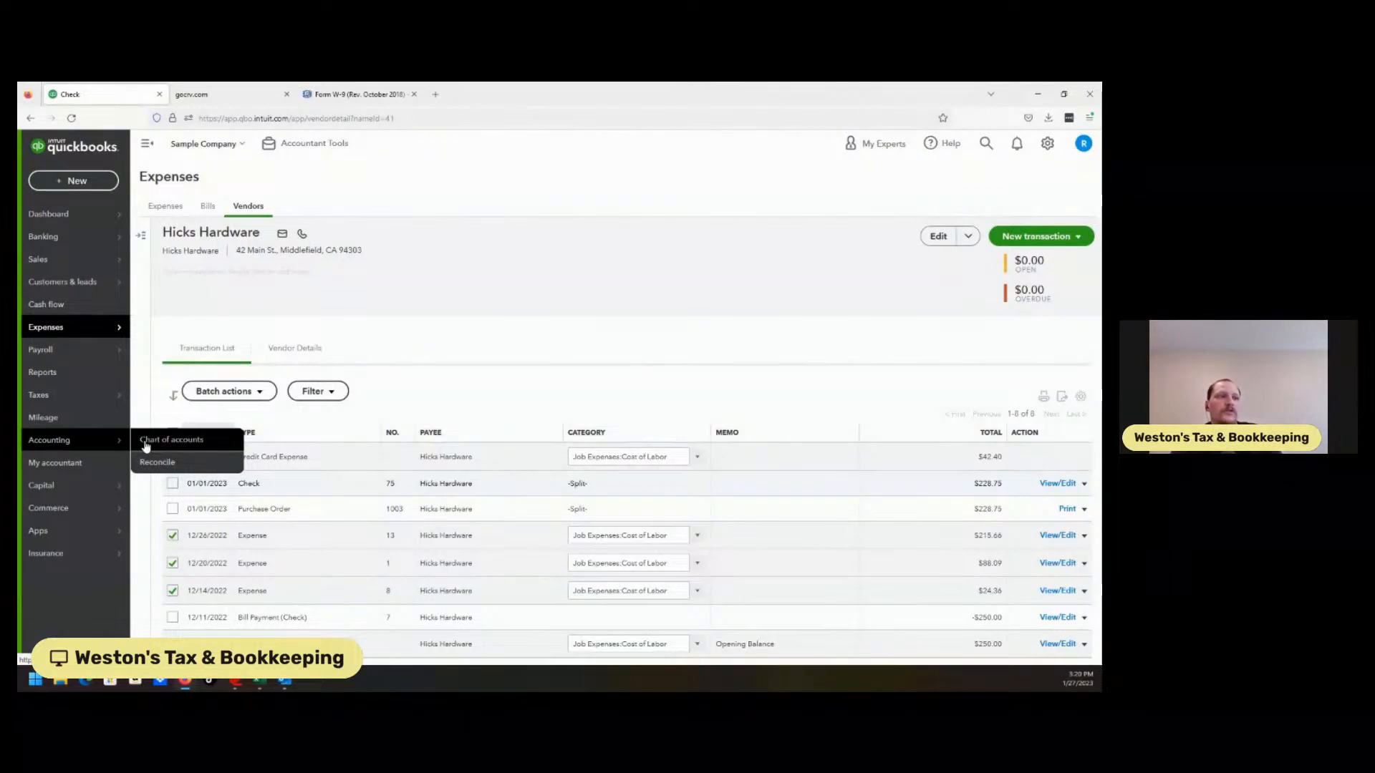
mouse_move(41, 394)
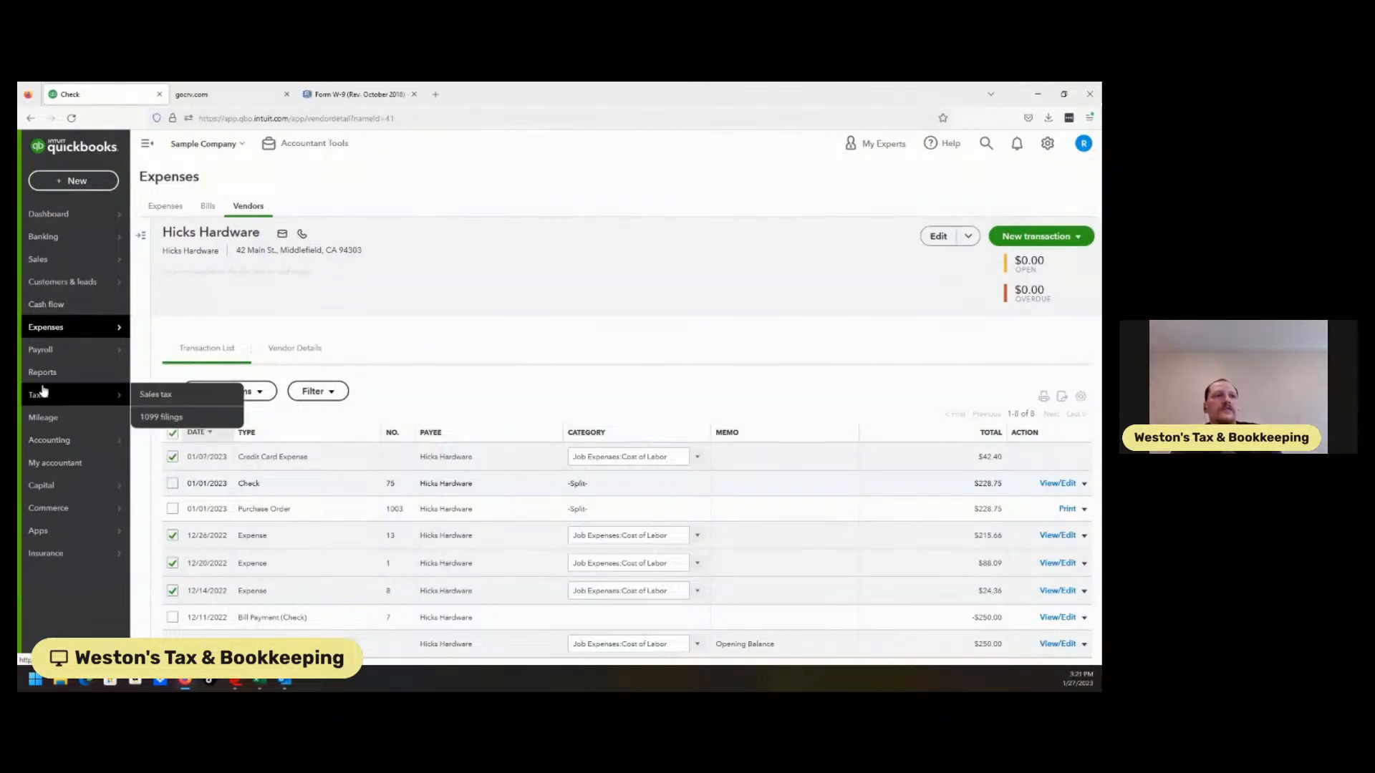
click(165, 426)
Finish preparing the 1099s to reach 'Your 1099s are ready to file', then exit the wizard
click(472, 414)
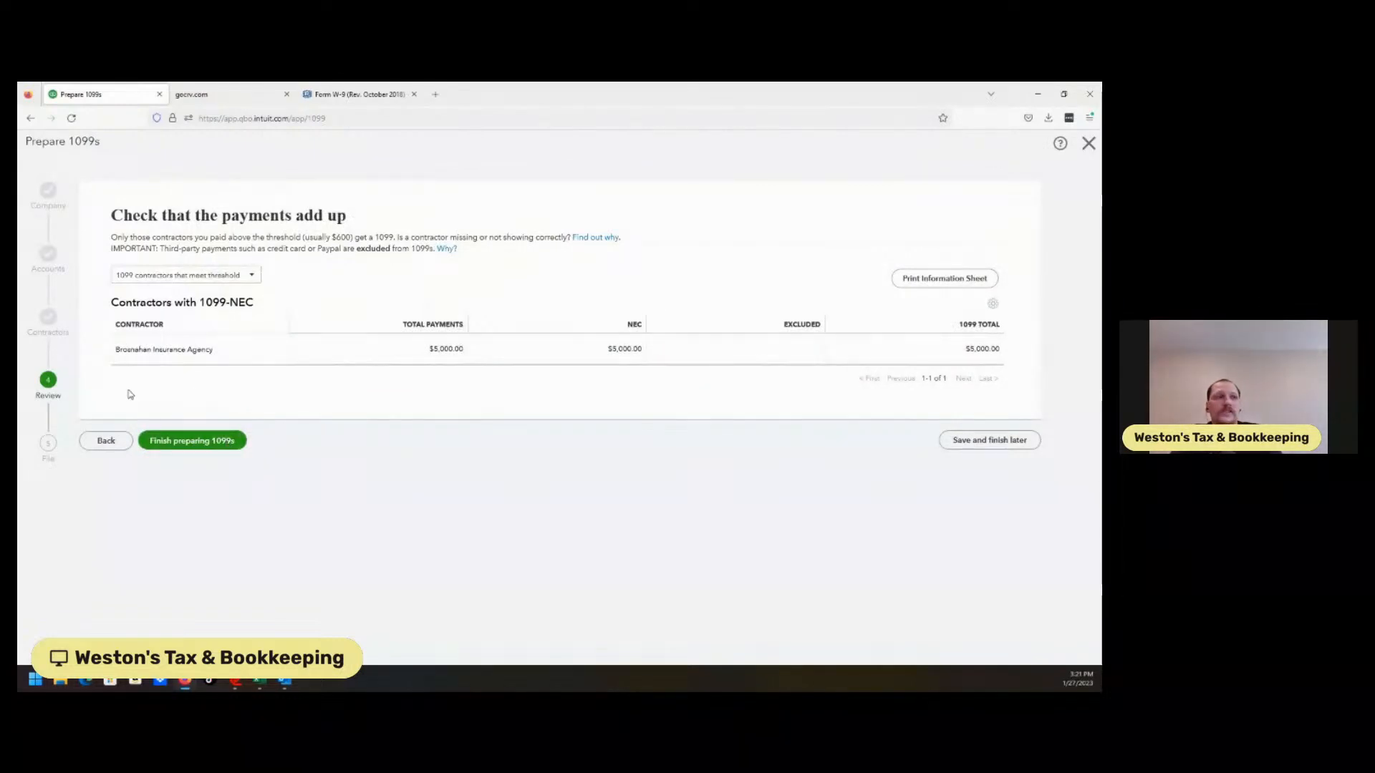
click(188, 447)
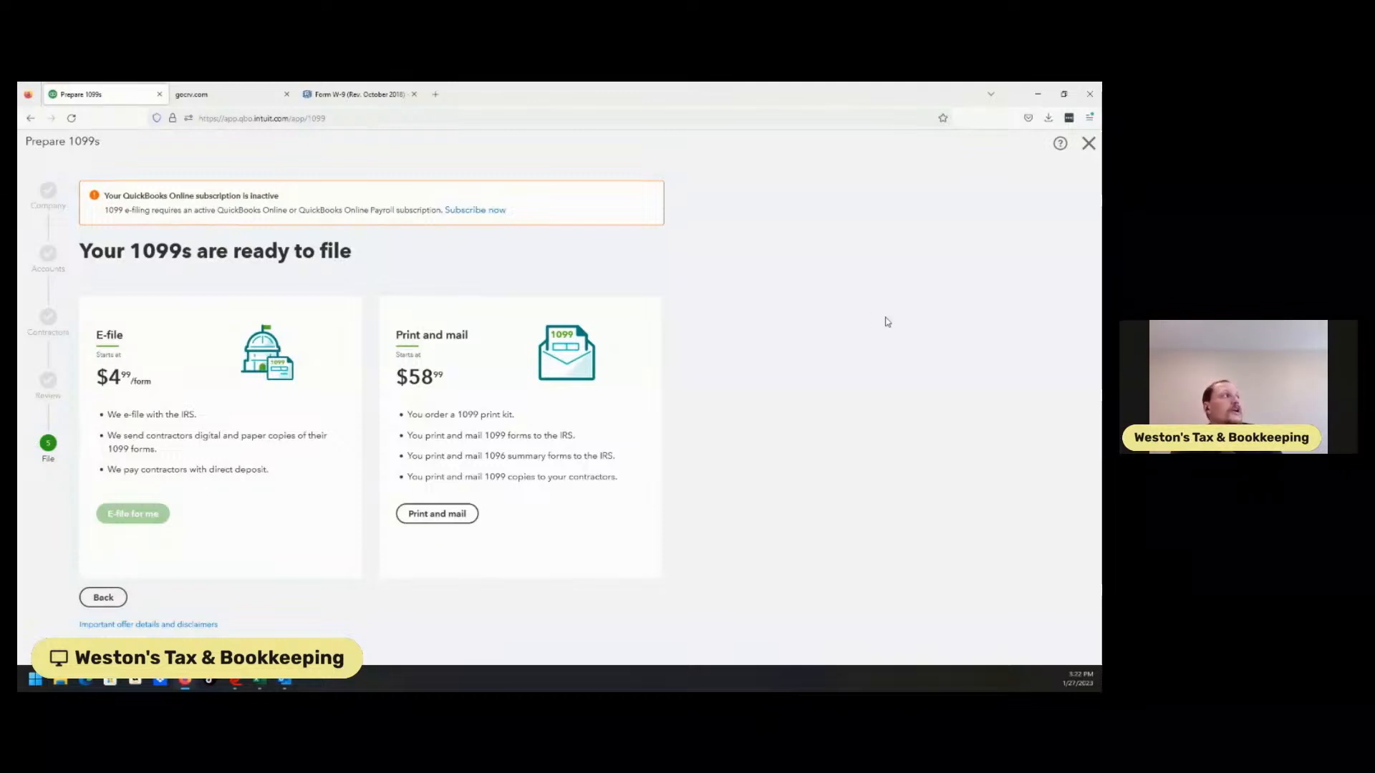
click(1089, 145)
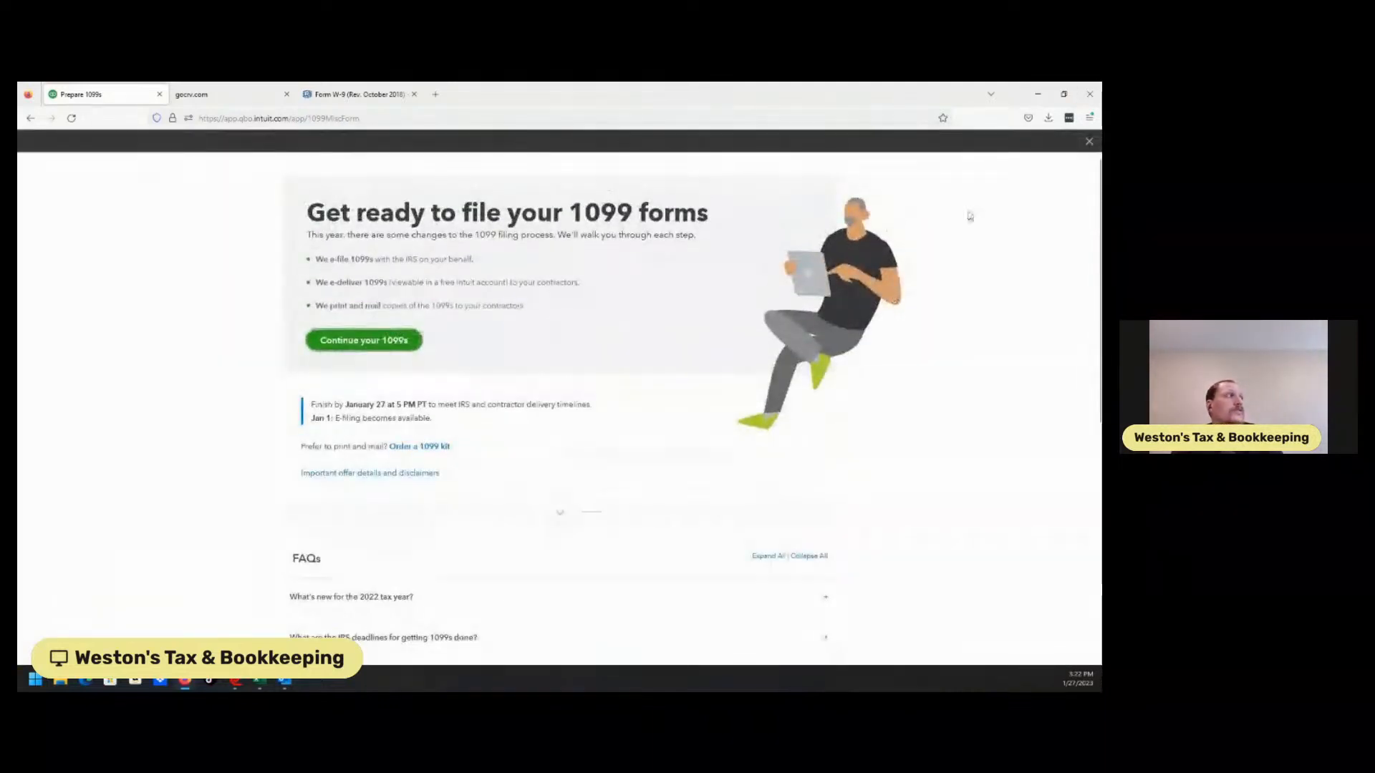